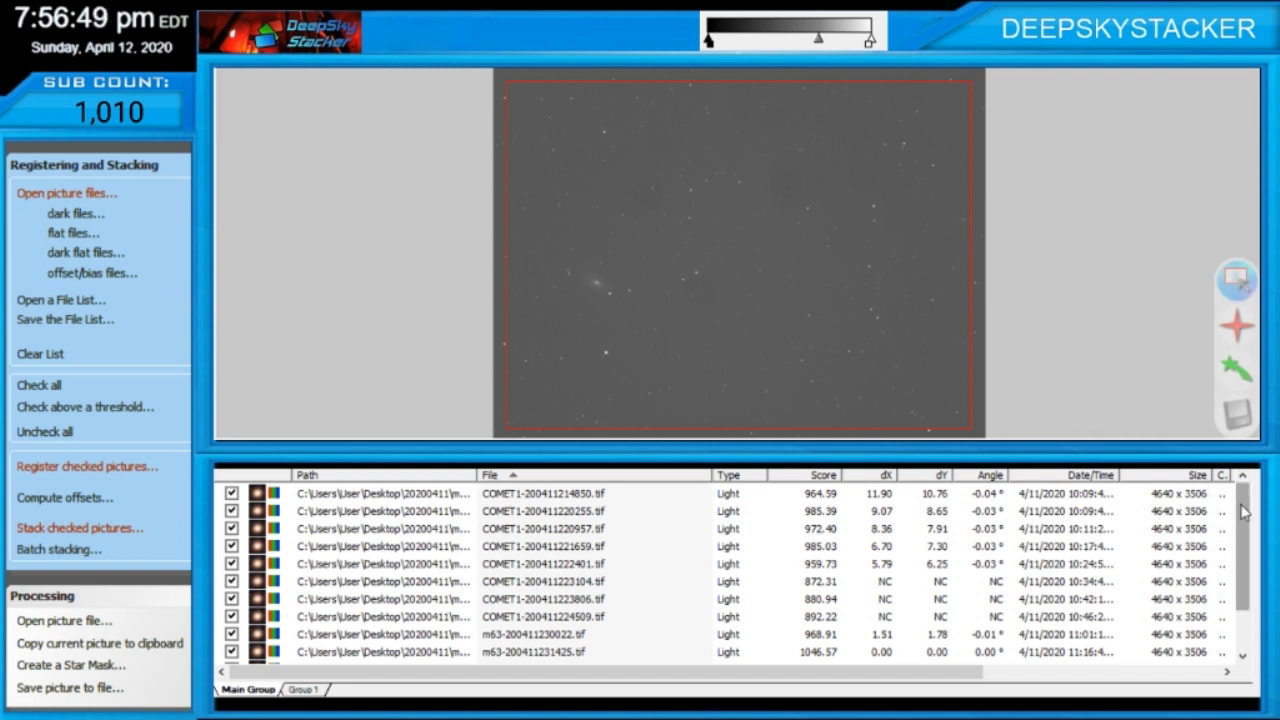
# Step: Sort the list of light frames by score in descending order, with the highest-scoring frame first
pyautogui.moveTo(963, 677)
pyautogui.mouseDown()
pyautogui.moveTo(1195, 668)
pyautogui.moveTo(955, 670)
pyautogui.mouseUp()
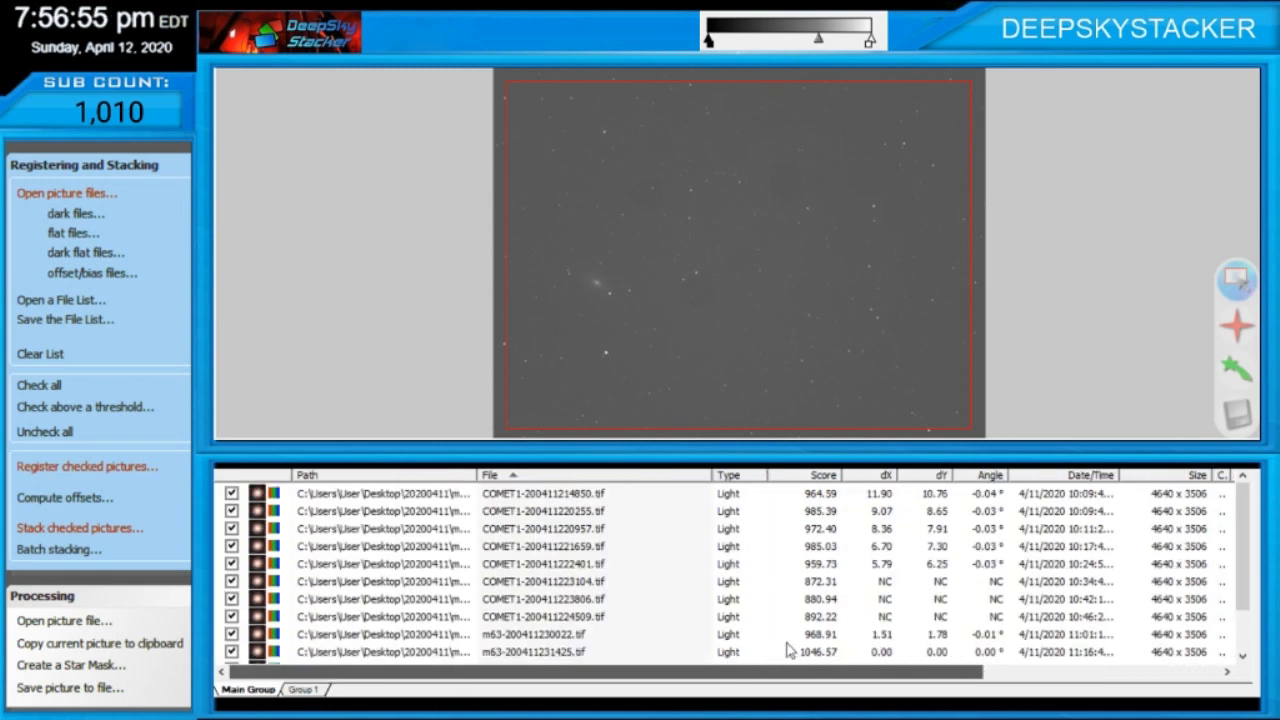
pyautogui.click(823, 475)
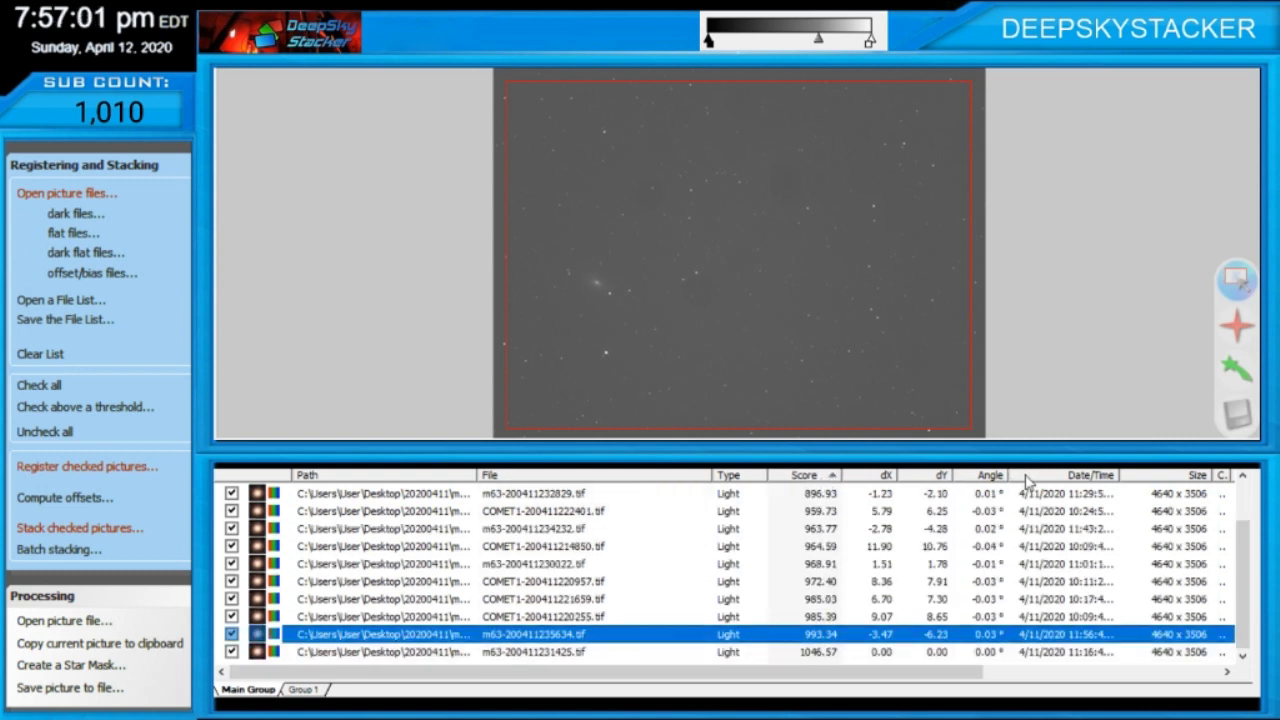
pyautogui.click(1240, 498)
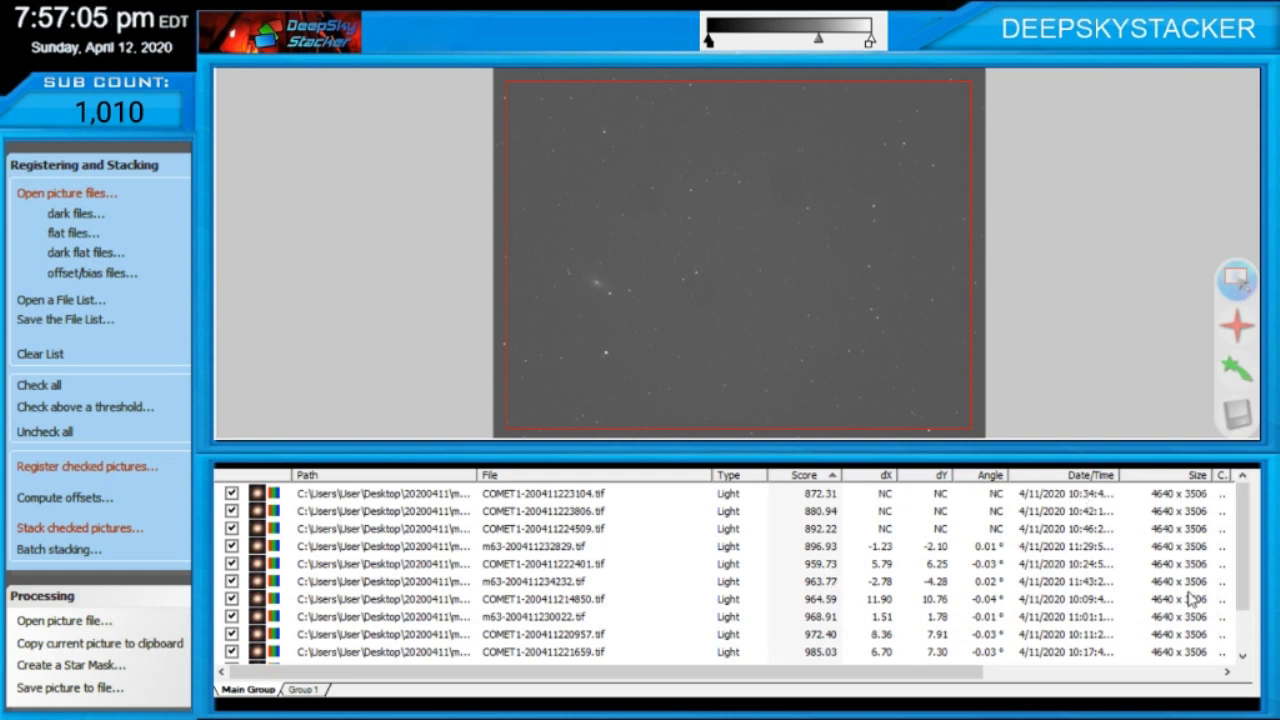
pyautogui.scroll(-1, 1250, 600)
pyautogui.scroll(1, 1257, 614)
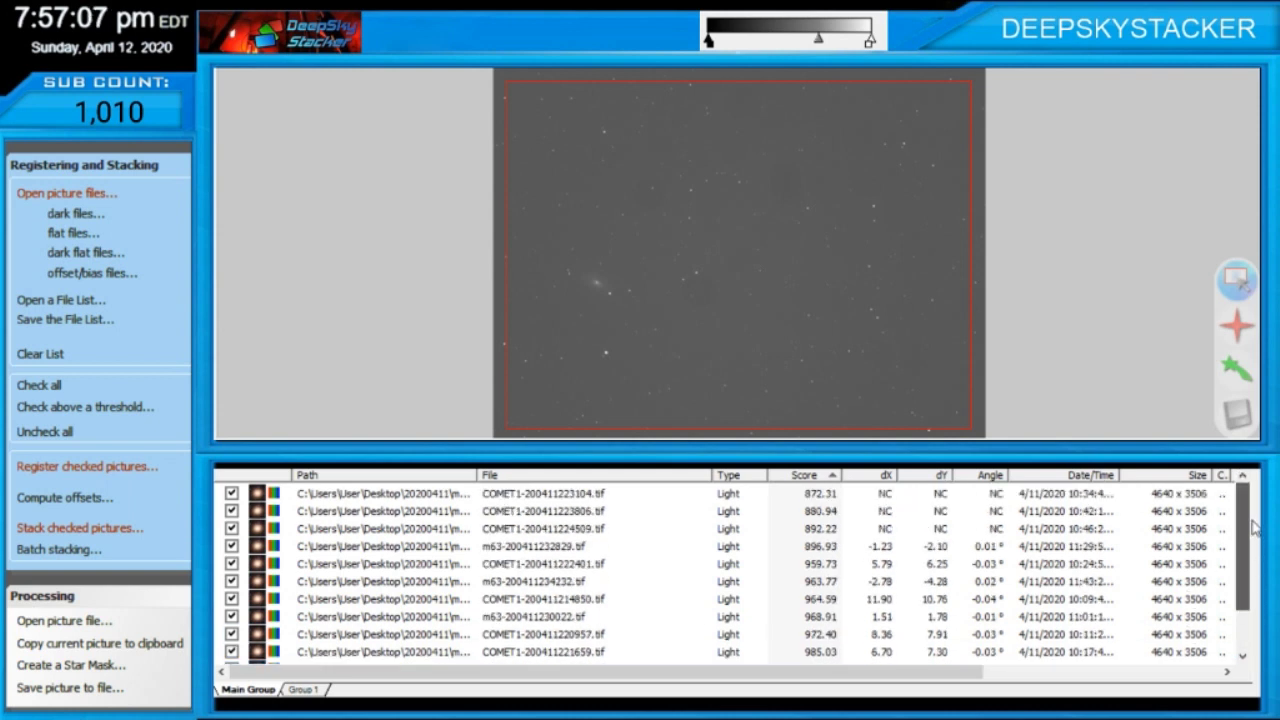
pyautogui.click(827, 479)
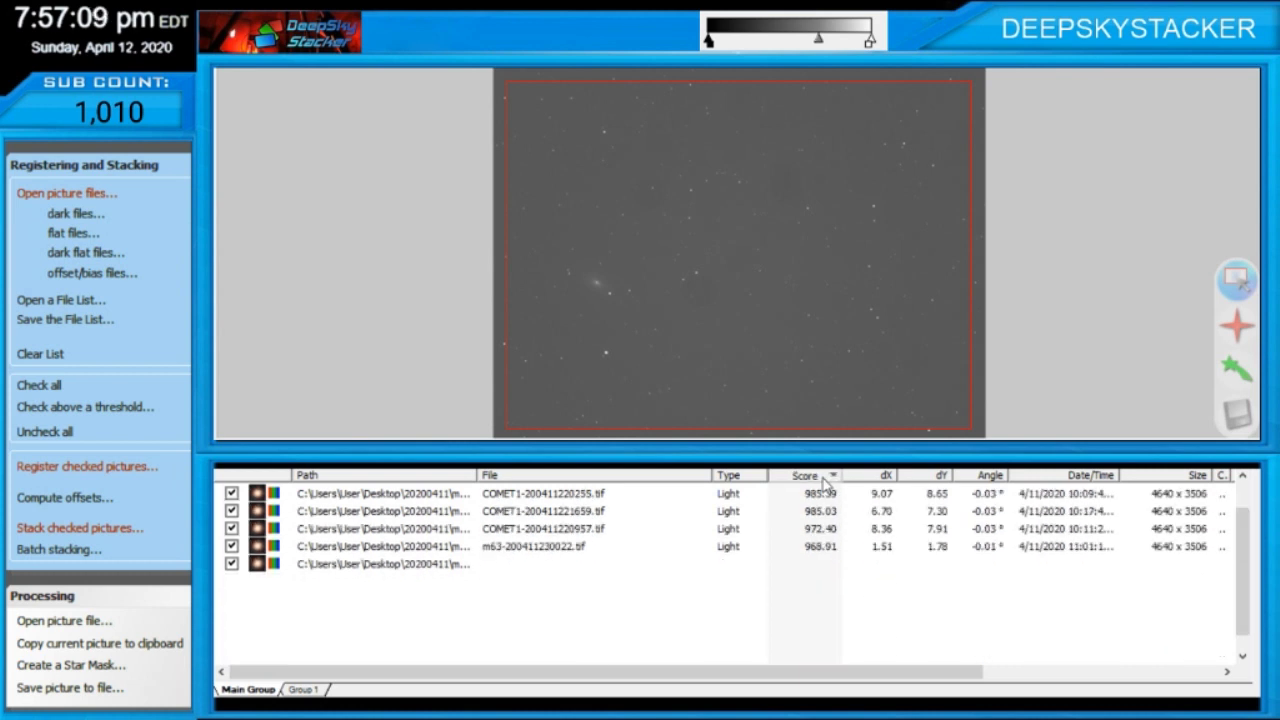
pyautogui.scroll(1, 1247, 562)
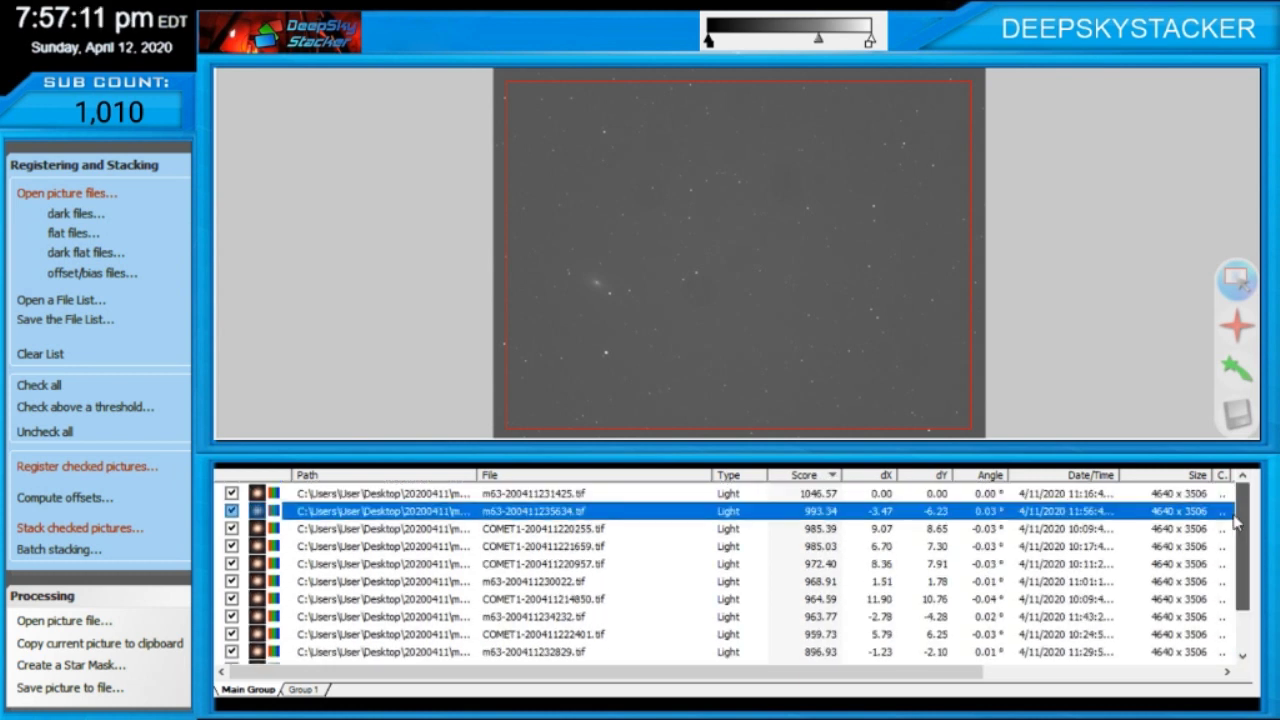
# Step: Preview the light frames one after another in order of score, from m63-200411231425.tif to m63-200411232829.tif, and return to the first
pyautogui.click(490, 493)
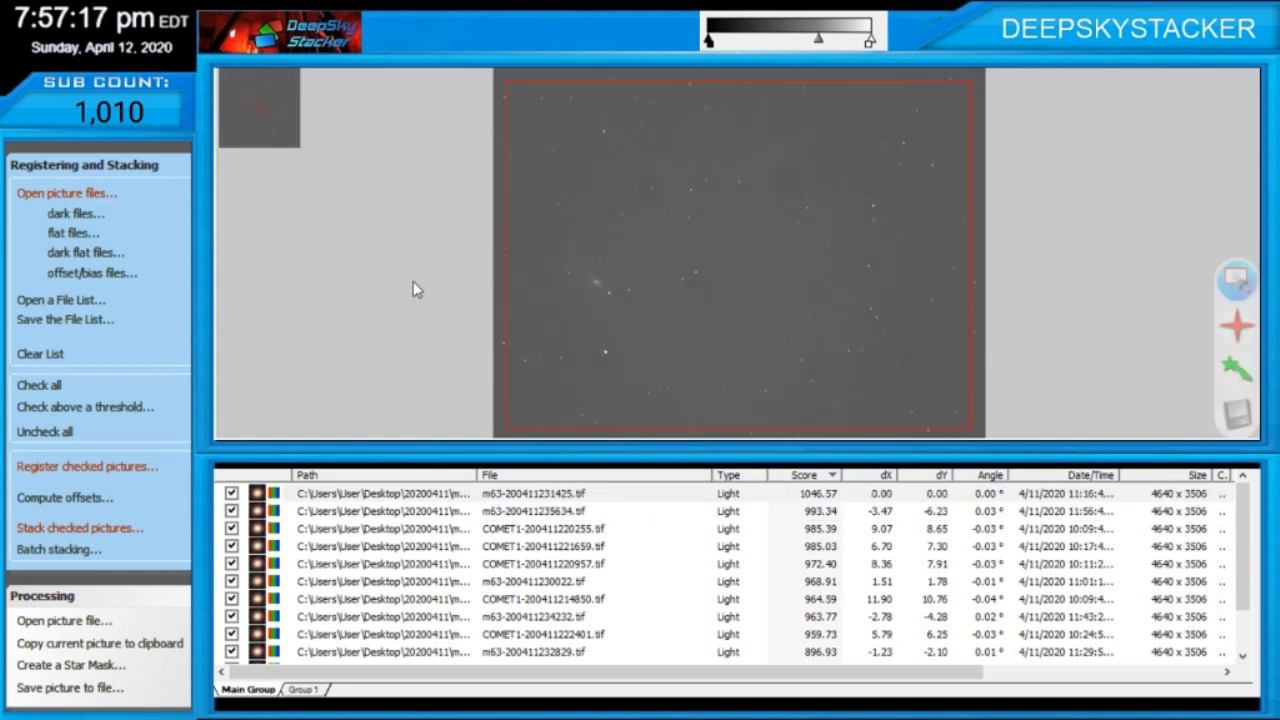
pyautogui.click(486, 511)
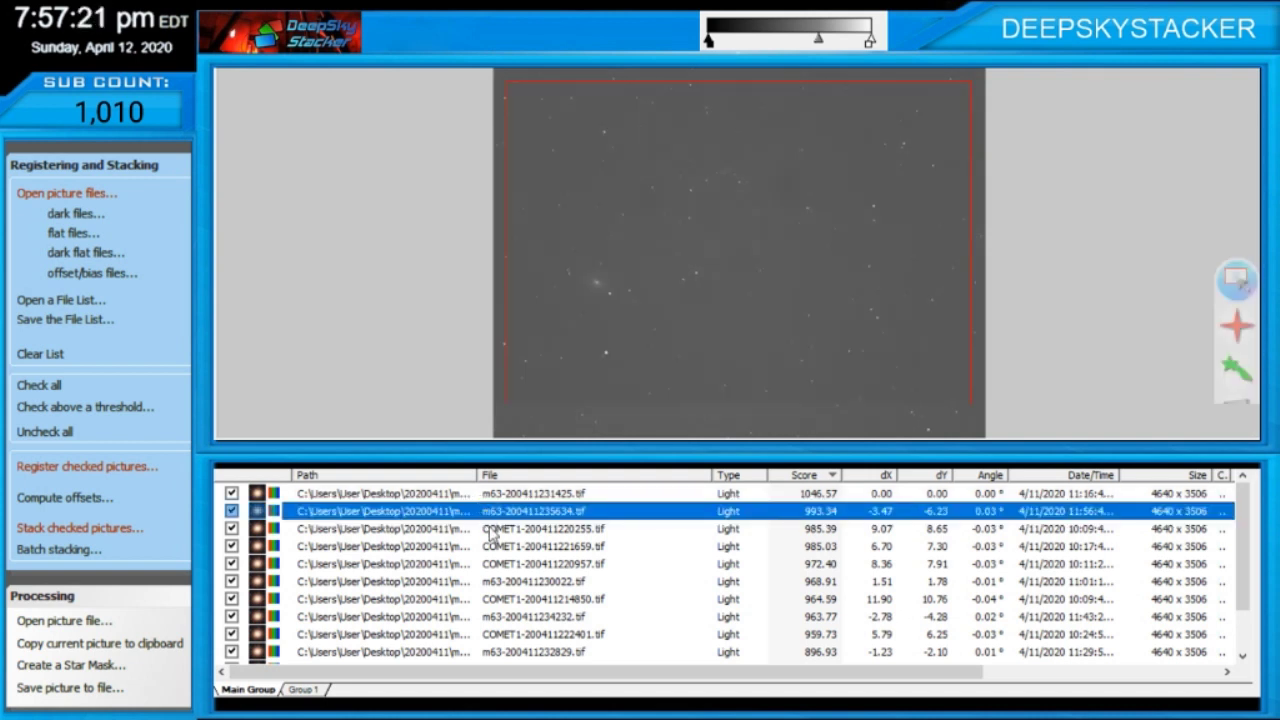
pyautogui.click(490, 530)
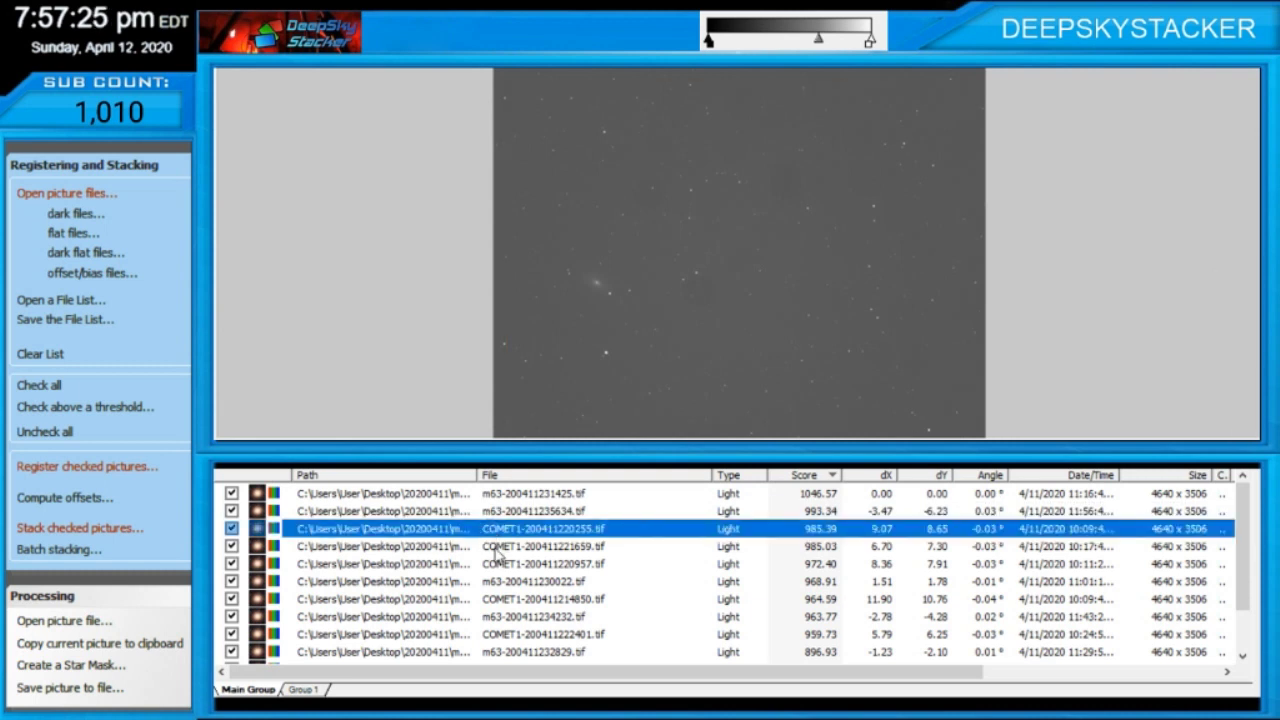
pyautogui.click(496, 555)
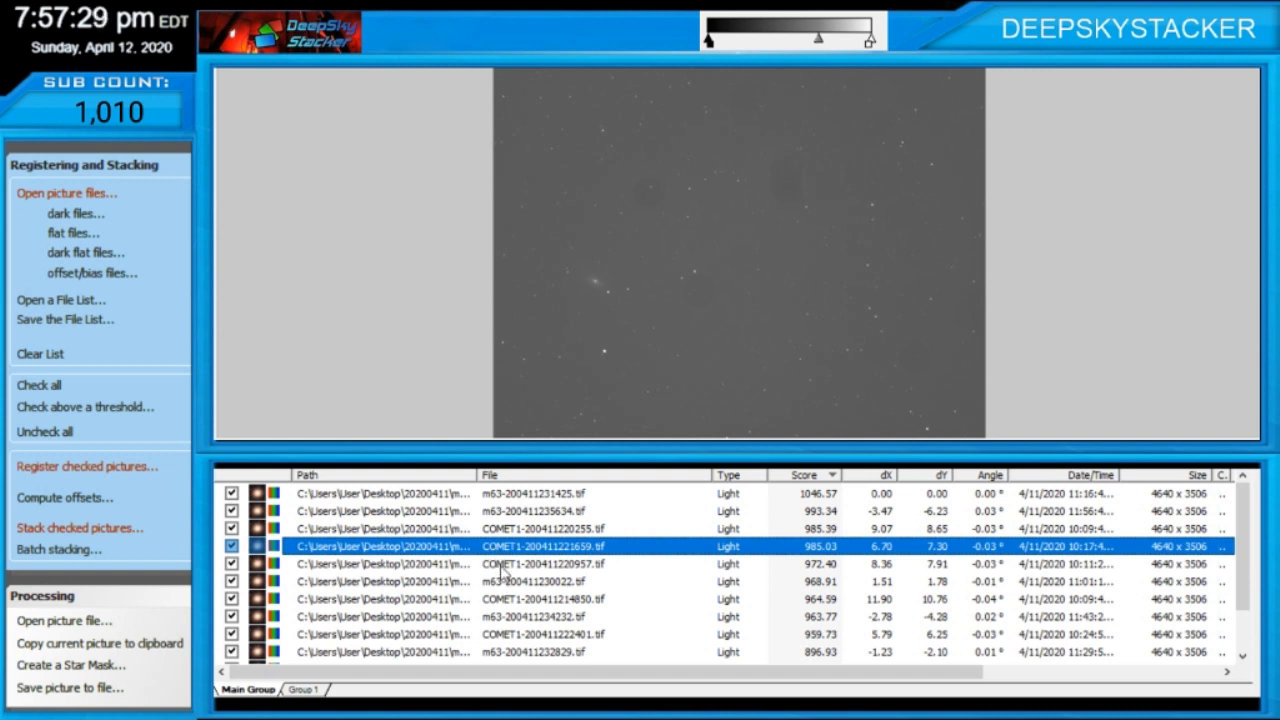
pyautogui.click(502, 566)
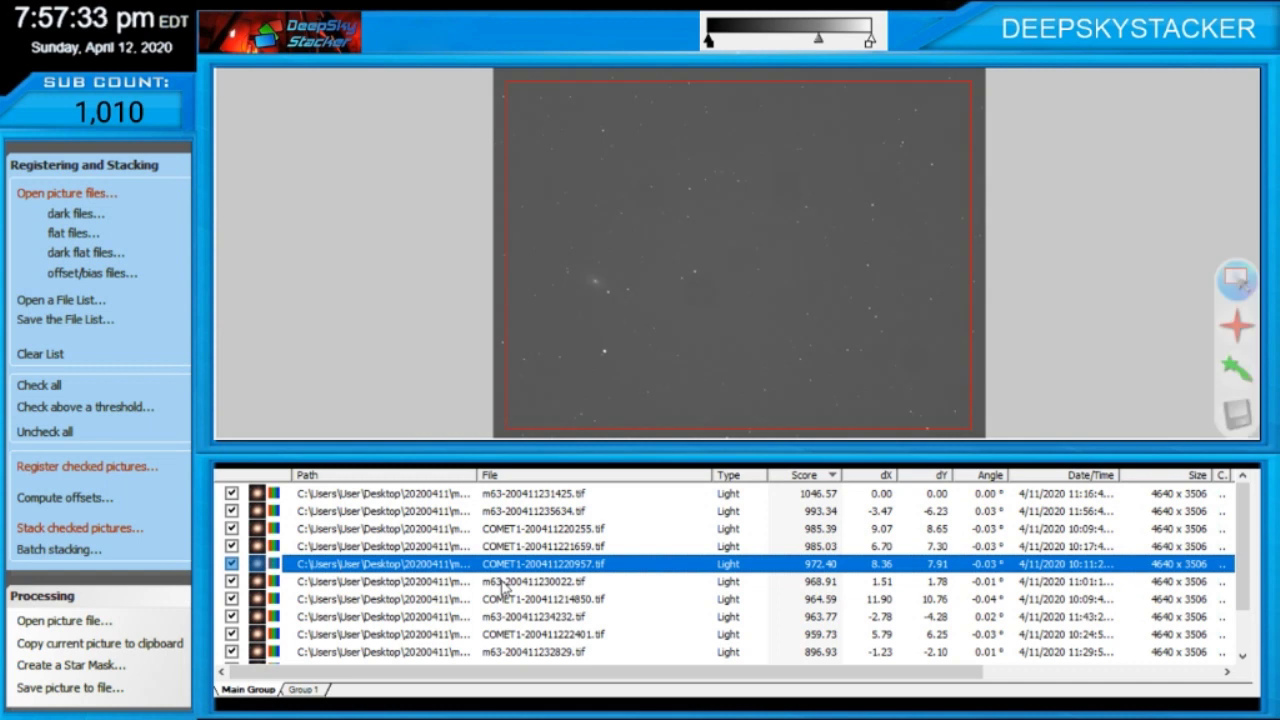
pyautogui.click(503, 586)
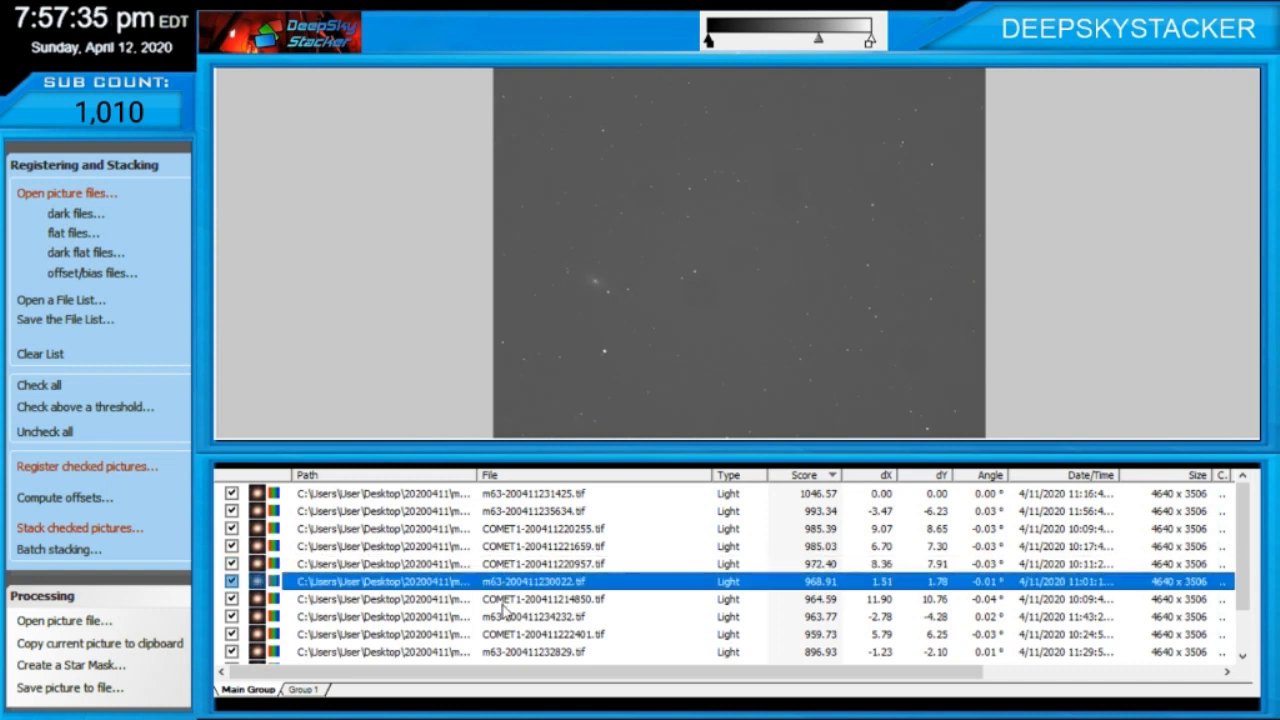
pyautogui.click(501, 602)
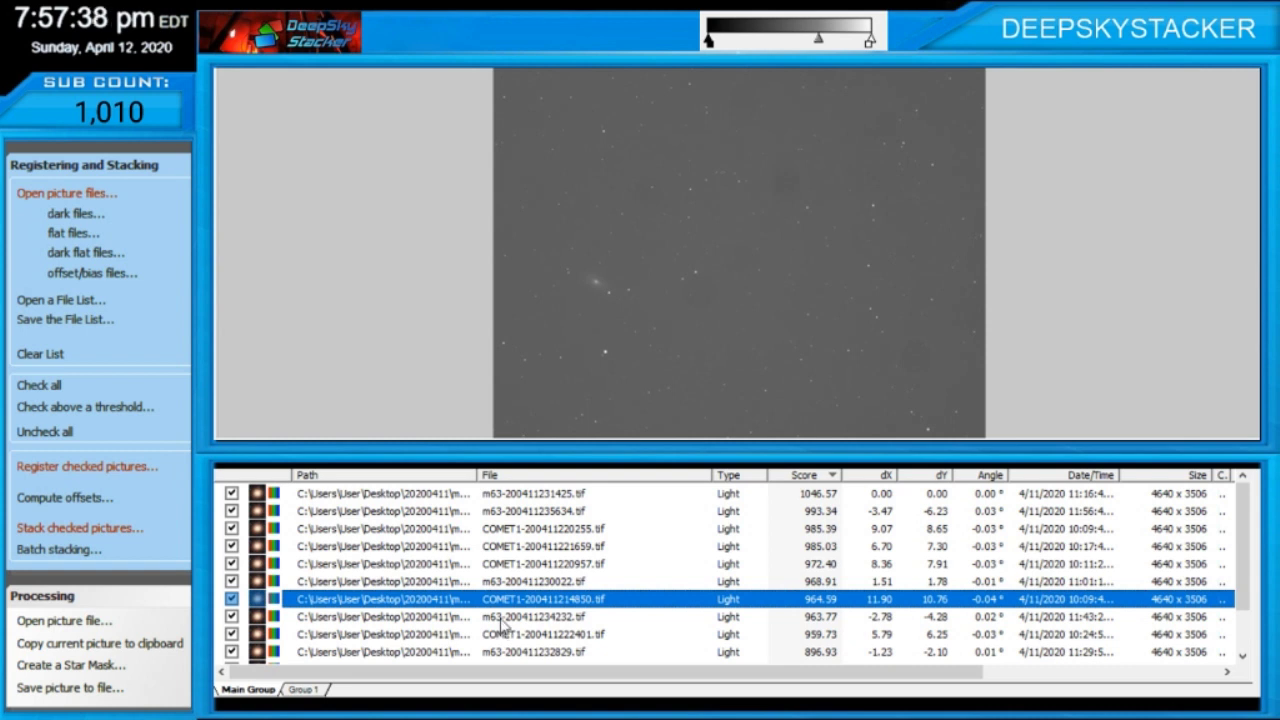
pyautogui.click(502, 619)
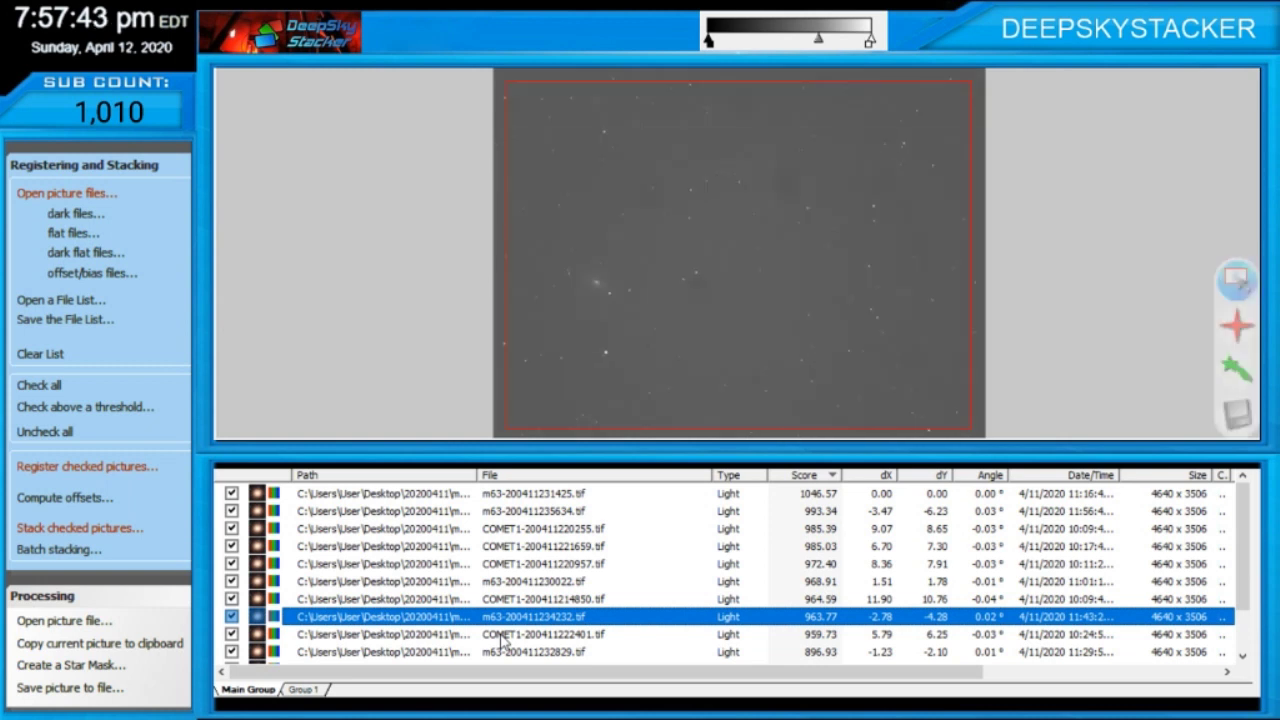
pyautogui.click(502, 640)
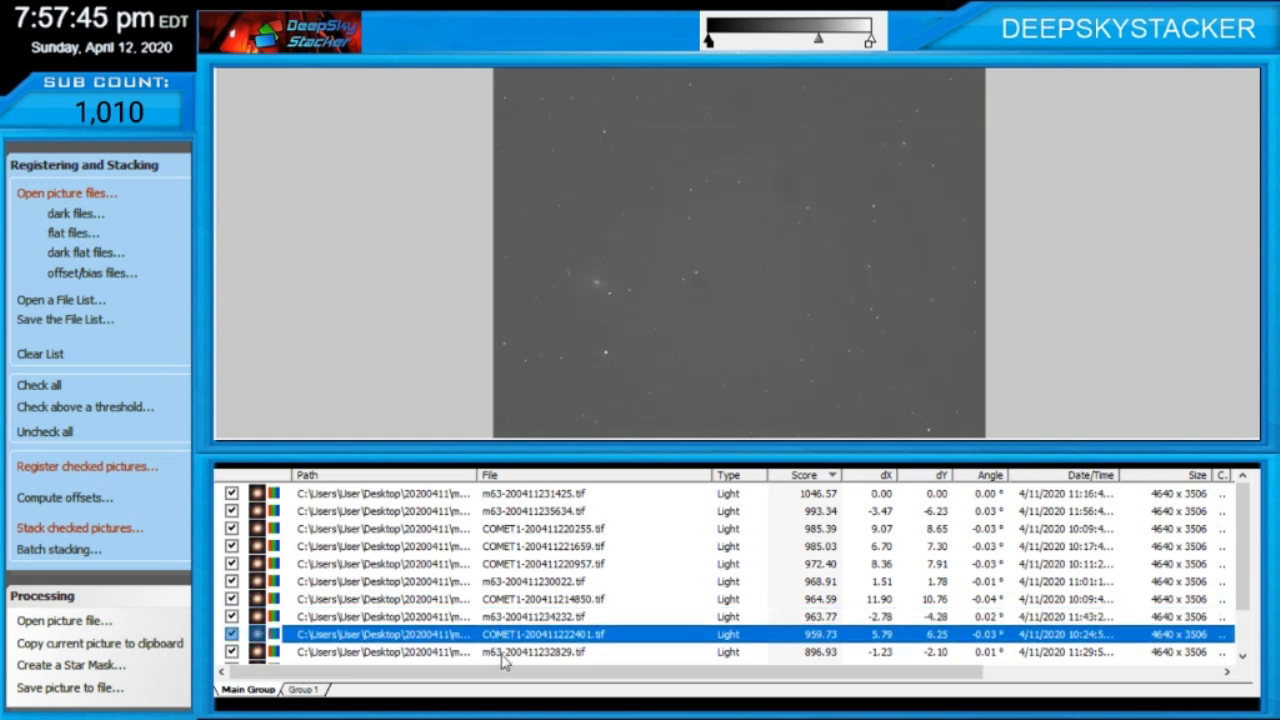
pyautogui.click(502, 654)
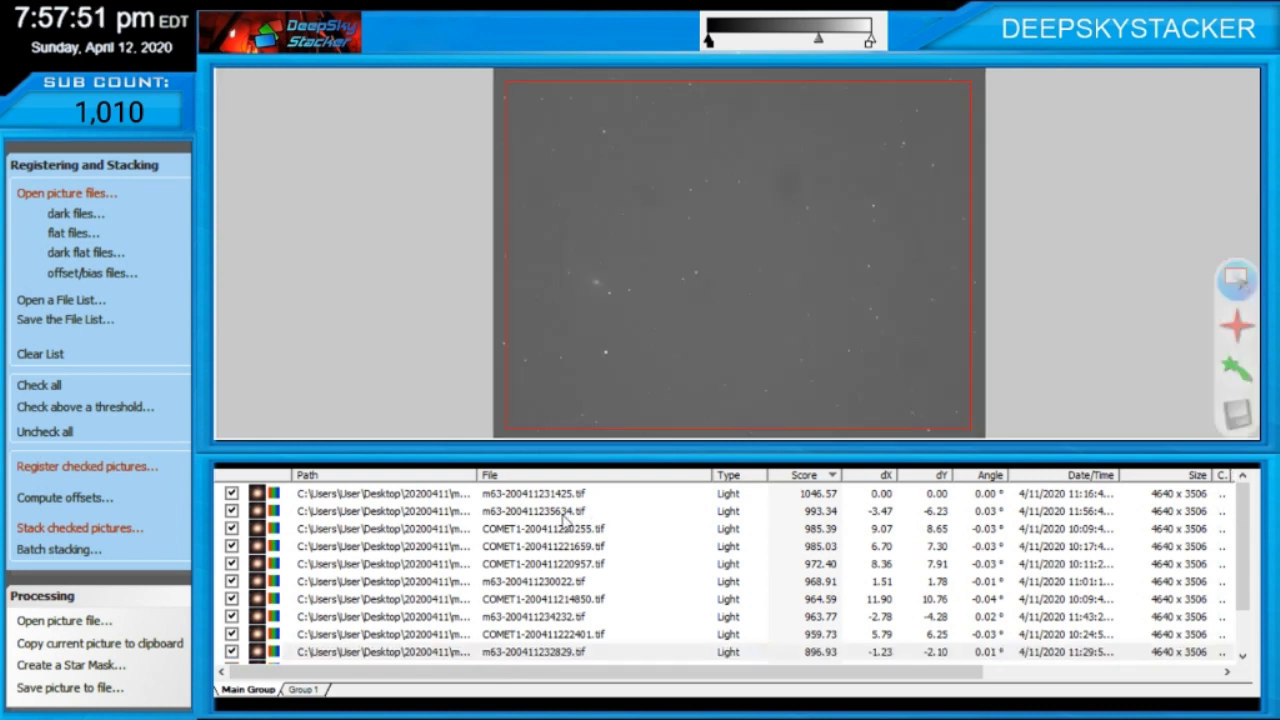
pyautogui.click(553, 492)
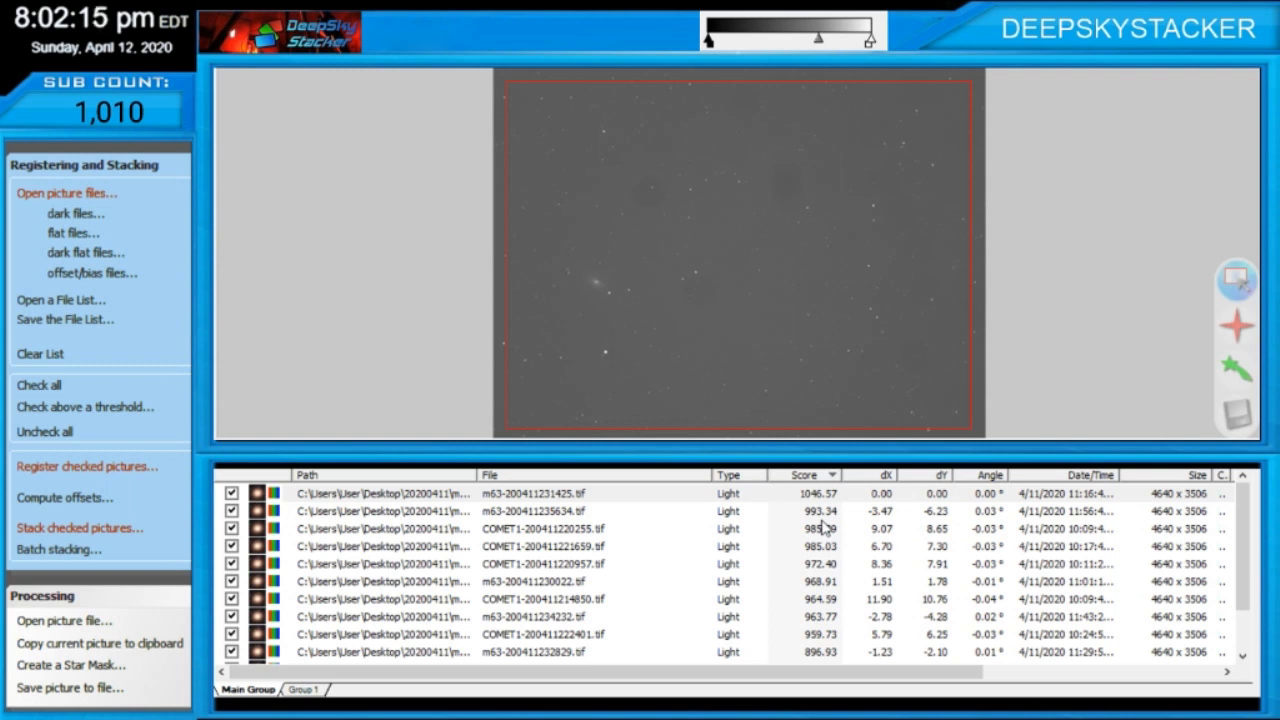
# Step: Shift the linked RGB midtone levels of the stacked image toward the dark end of the scale
pyautogui.doubleClick(823, 528)
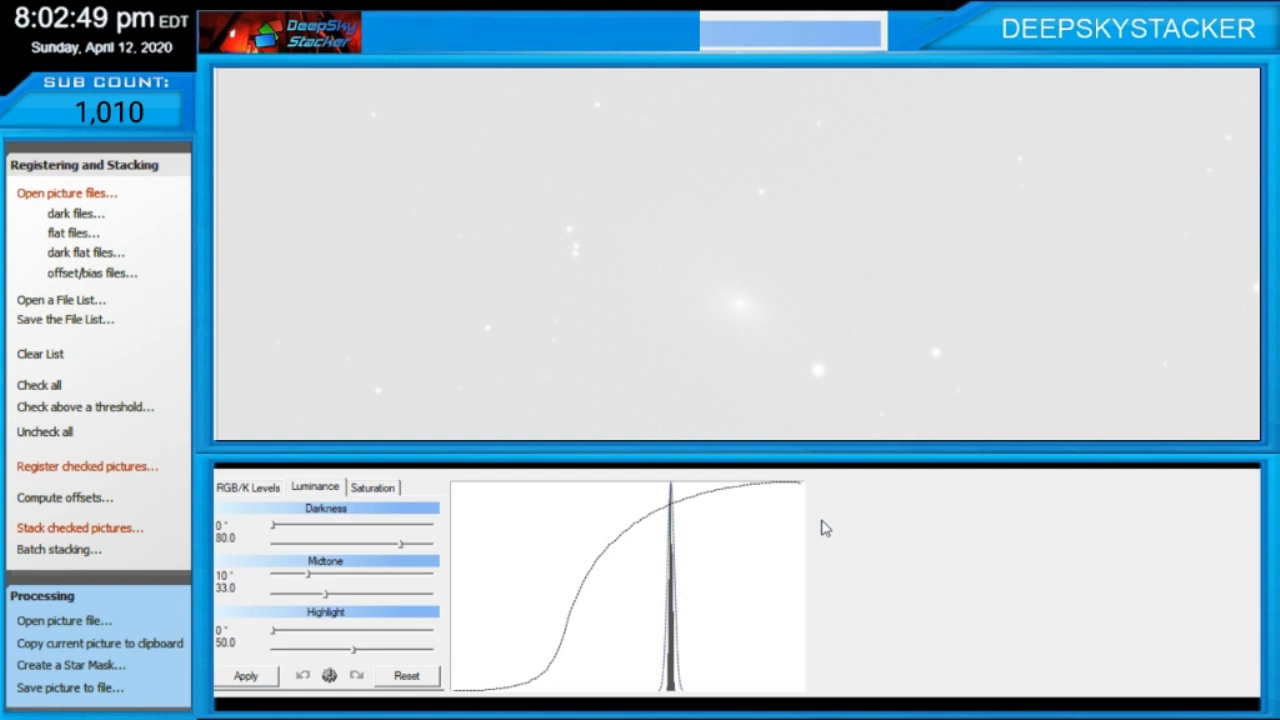
pyautogui.click(237, 487)
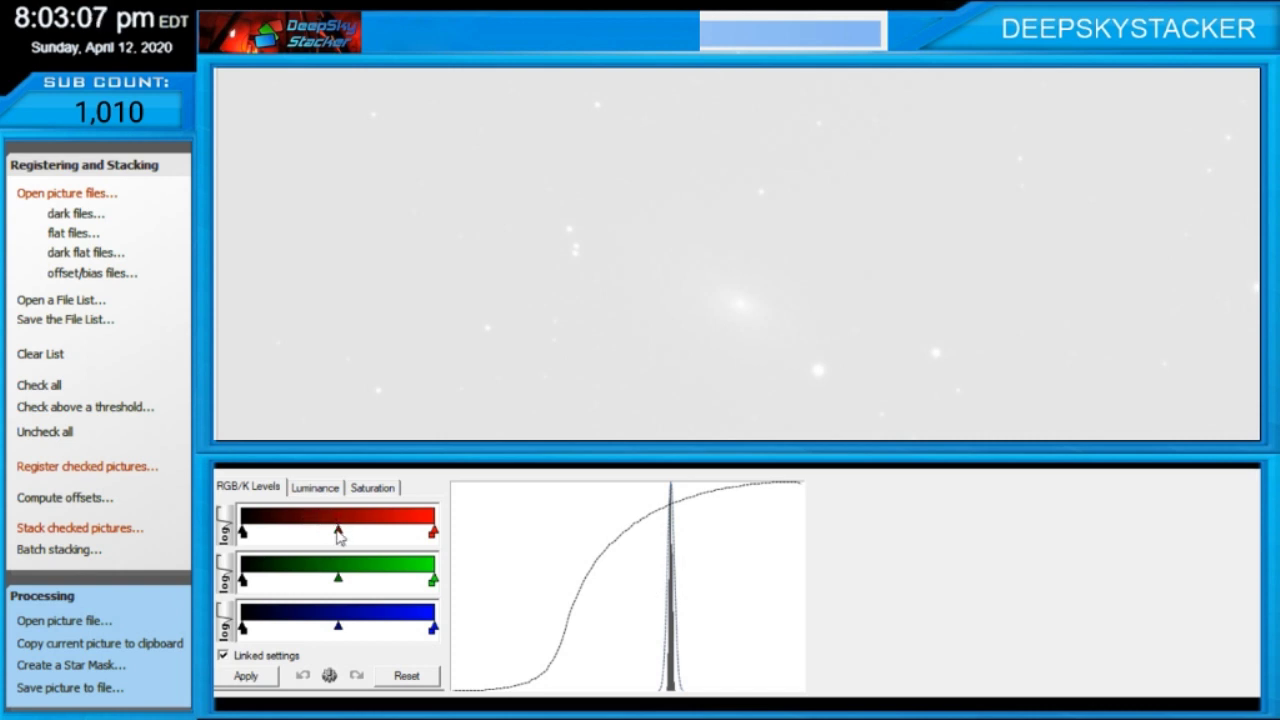
pyautogui.moveTo(338, 537); pyautogui.dragTo(306, 538)
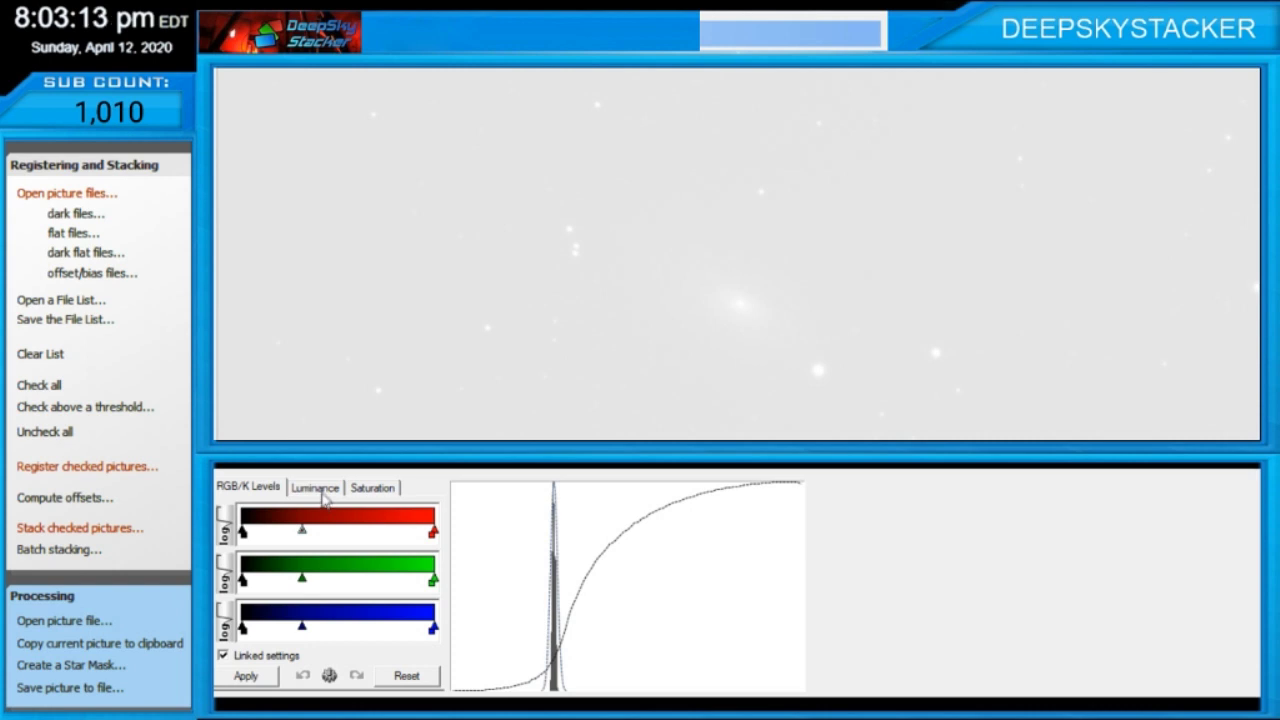
# Step: Set the luminance midtone to 5° and about 29.5, darkness to 100.0 and highlight to about 65, and apply the curve
pyautogui.click(321, 494)
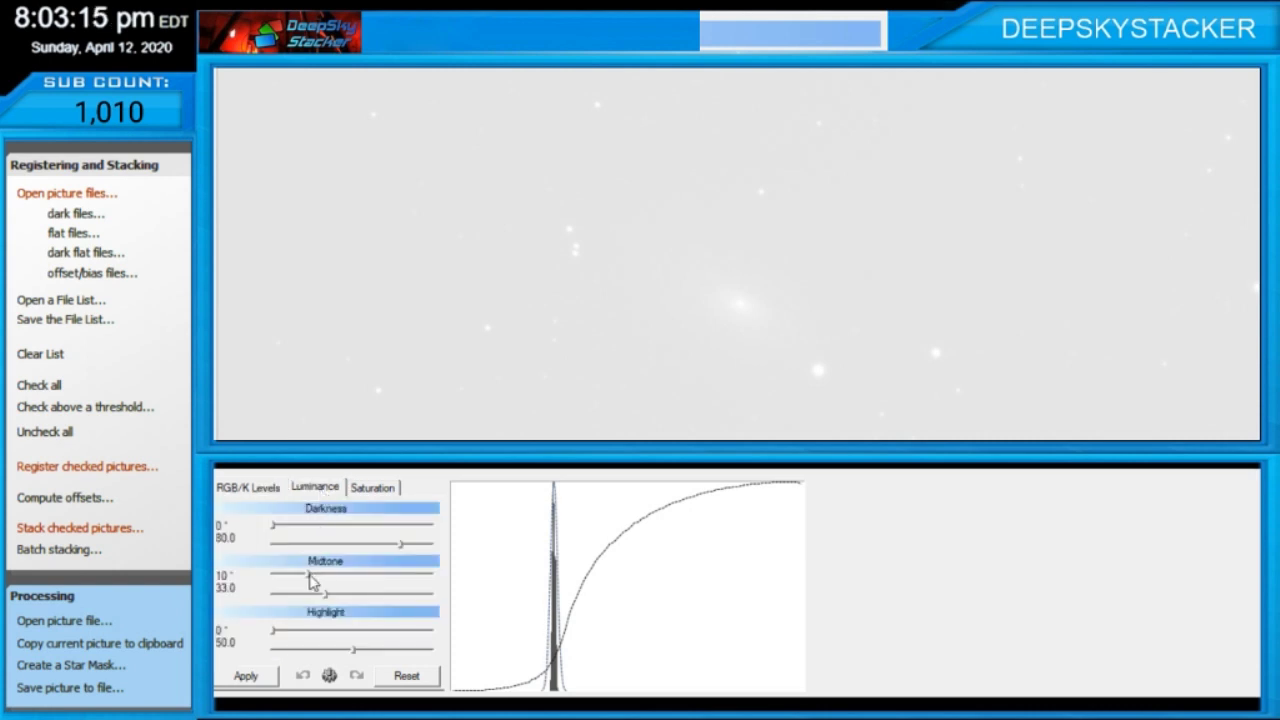
pyautogui.moveTo(308, 578)
pyautogui.mouseDown()
pyautogui.moveTo(290, 579)
pyautogui.moveTo(318, 596)
pyautogui.mouseUp()
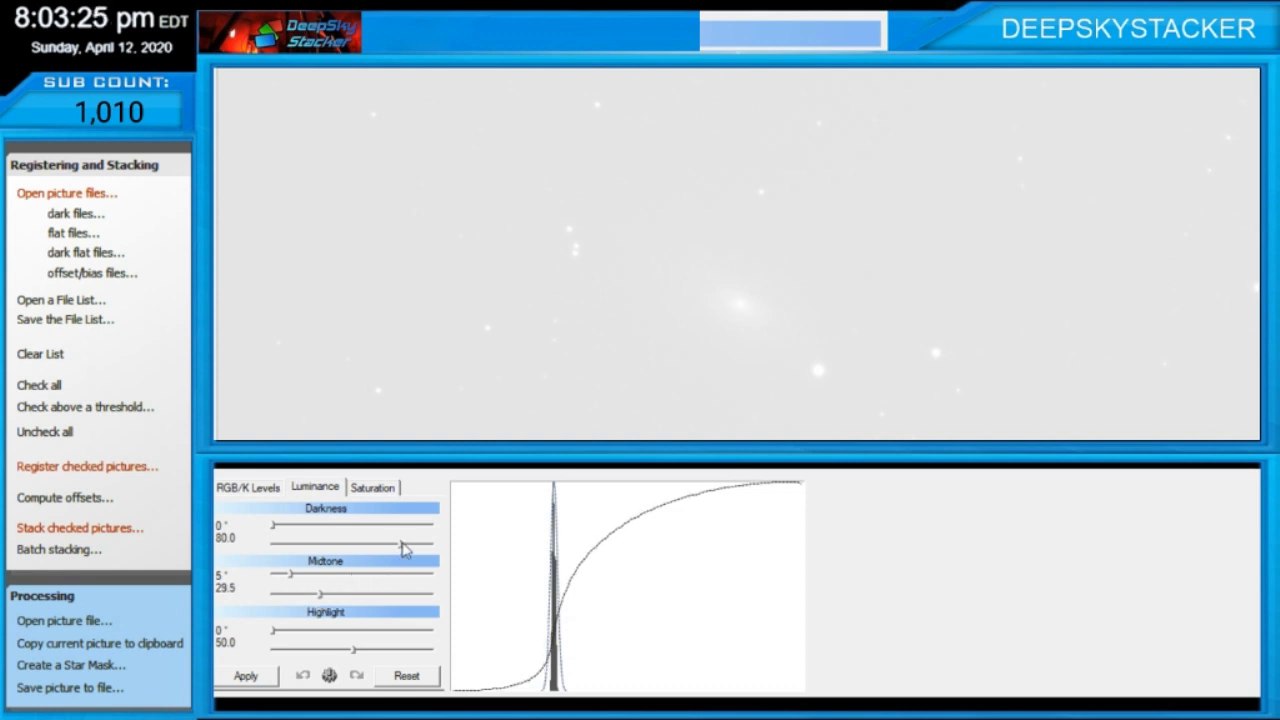
pyautogui.moveTo(402, 545); pyautogui.dragTo(463, 550)
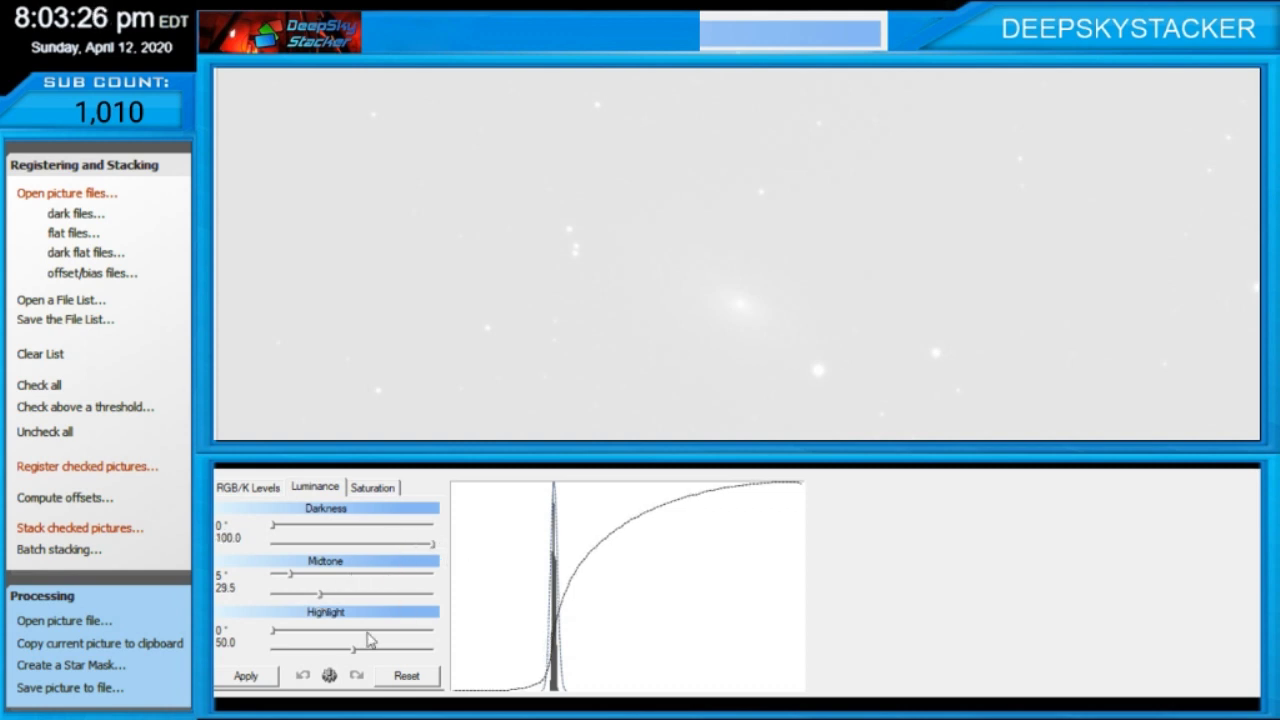
pyautogui.moveTo(352, 650); pyautogui.dragTo(377, 650)
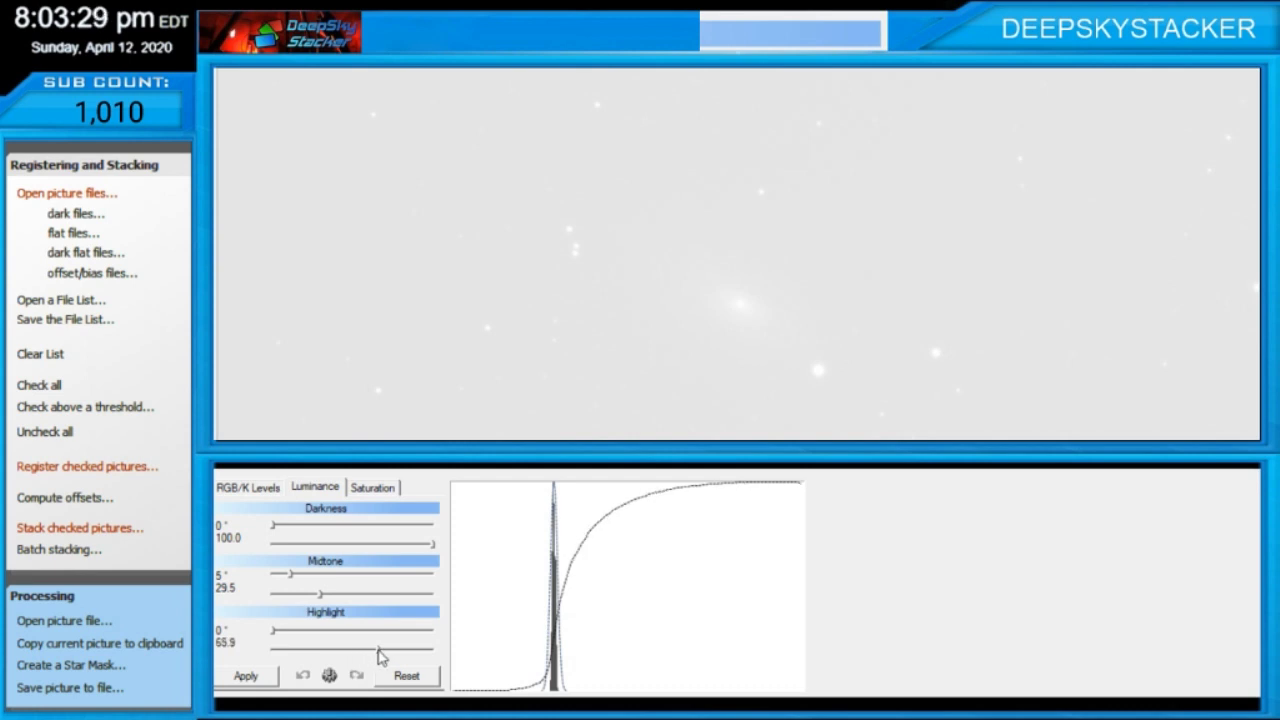
pyautogui.click(264, 678)
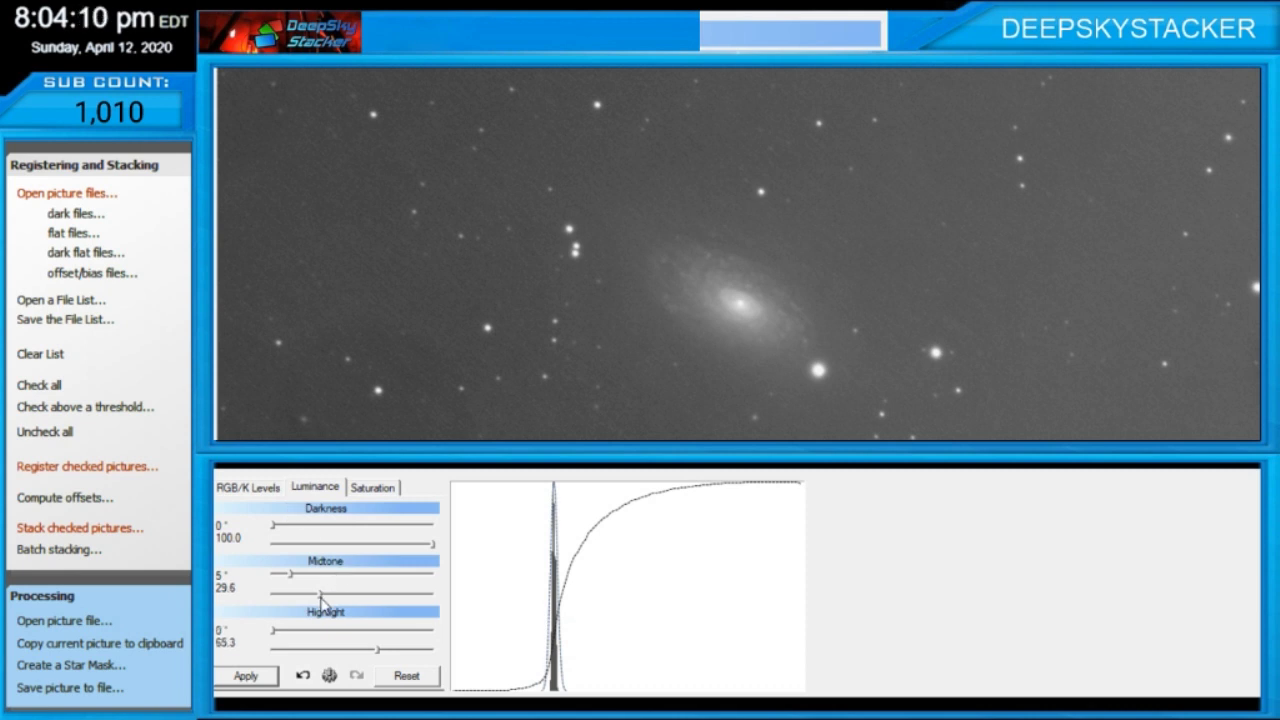
# Step: Raise the luminance midtone value by three small increments and reapply the adjustment to the stacked image
pyautogui.press('Right')
pyautogui.press('Right')
pyautogui.press('Right')
pyautogui.click(258, 682)
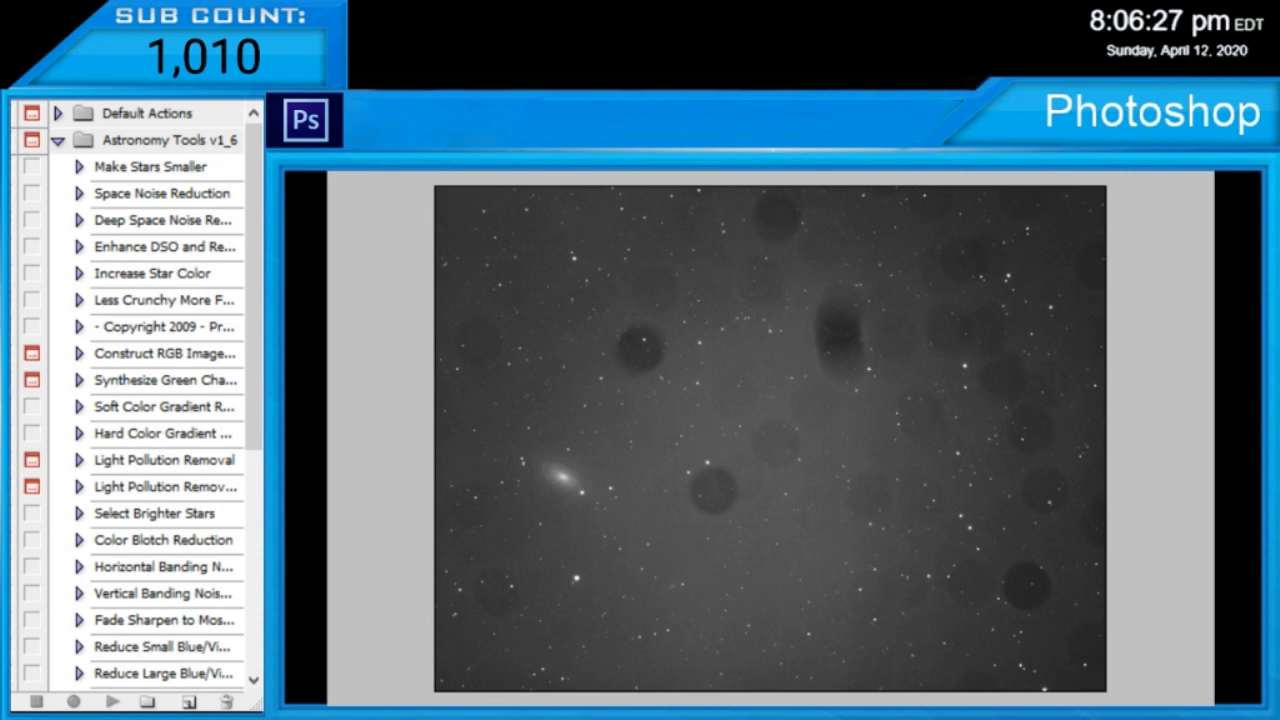
# Step: Switch to Photoshop and examine the galaxy and its surrounding stars in the stacked image up close
pyautogui.hotkey('ctrl', '+')
pyautogui.hotkey('ctrl', '+')
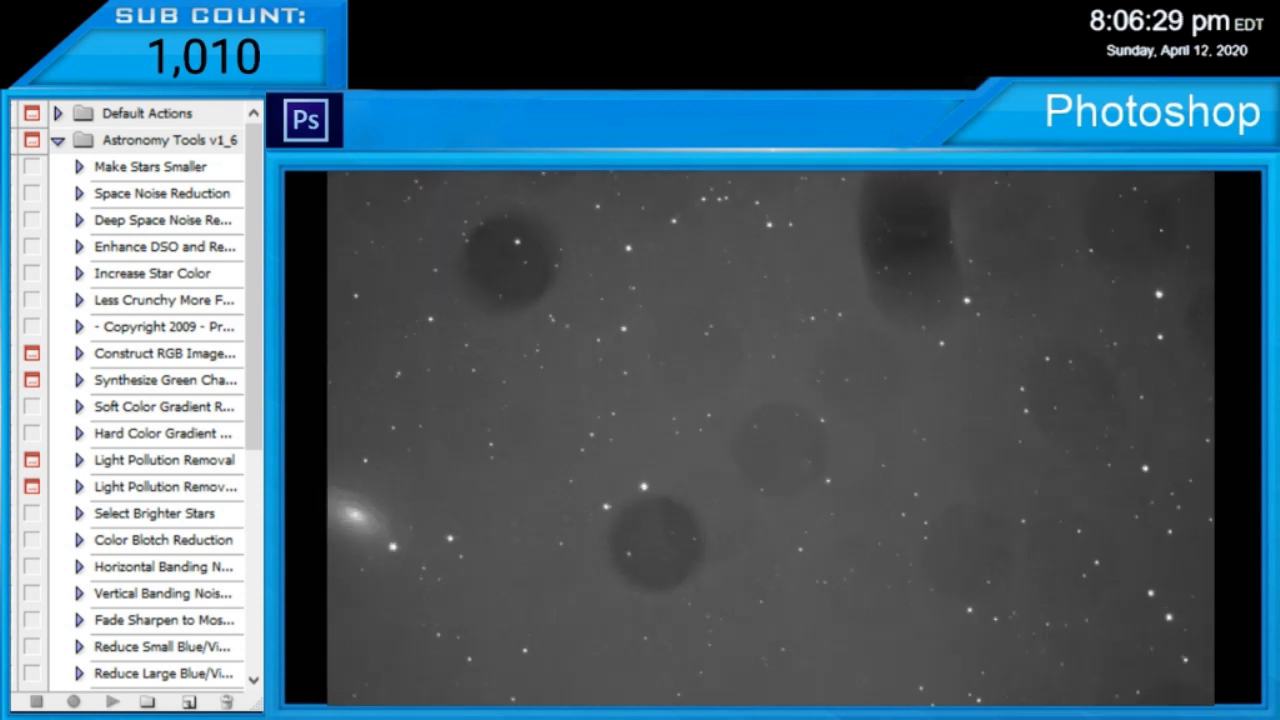
pyautogui.hotkey('ctrl', '+')
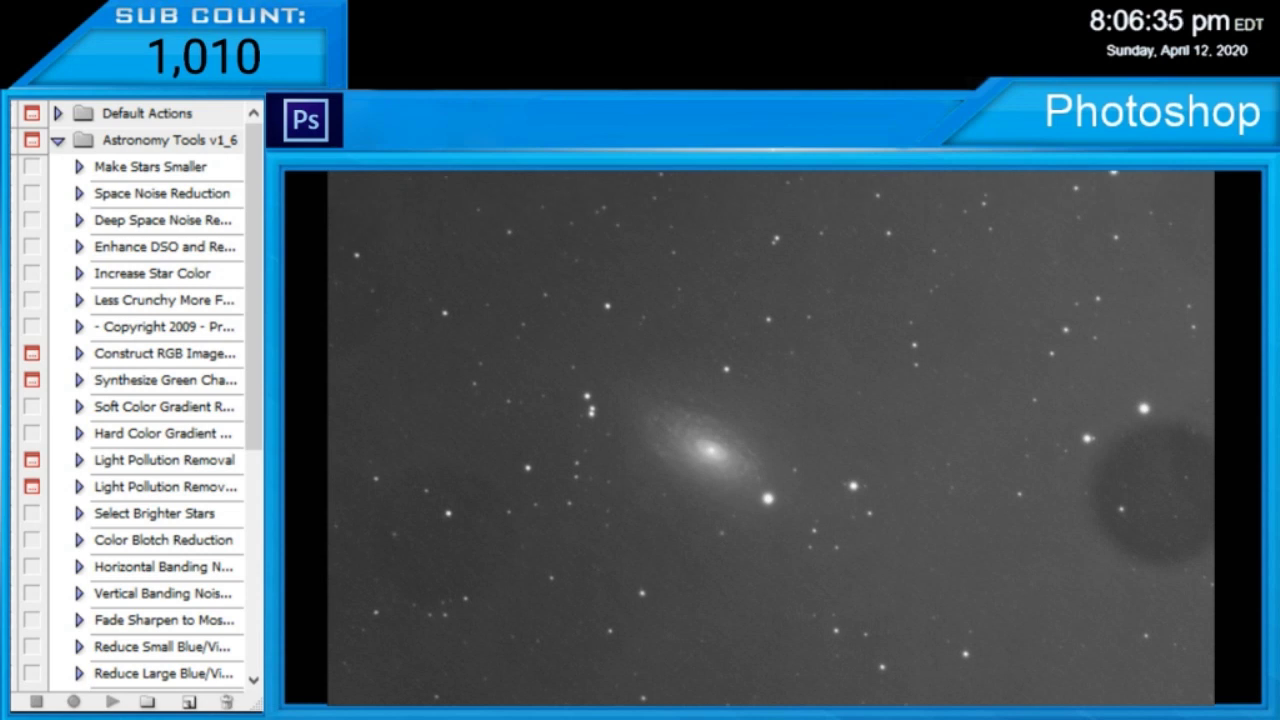
pyautogui.hotkey('ctrl', '+')
pyautogui.hotkey('ctrl', '+')
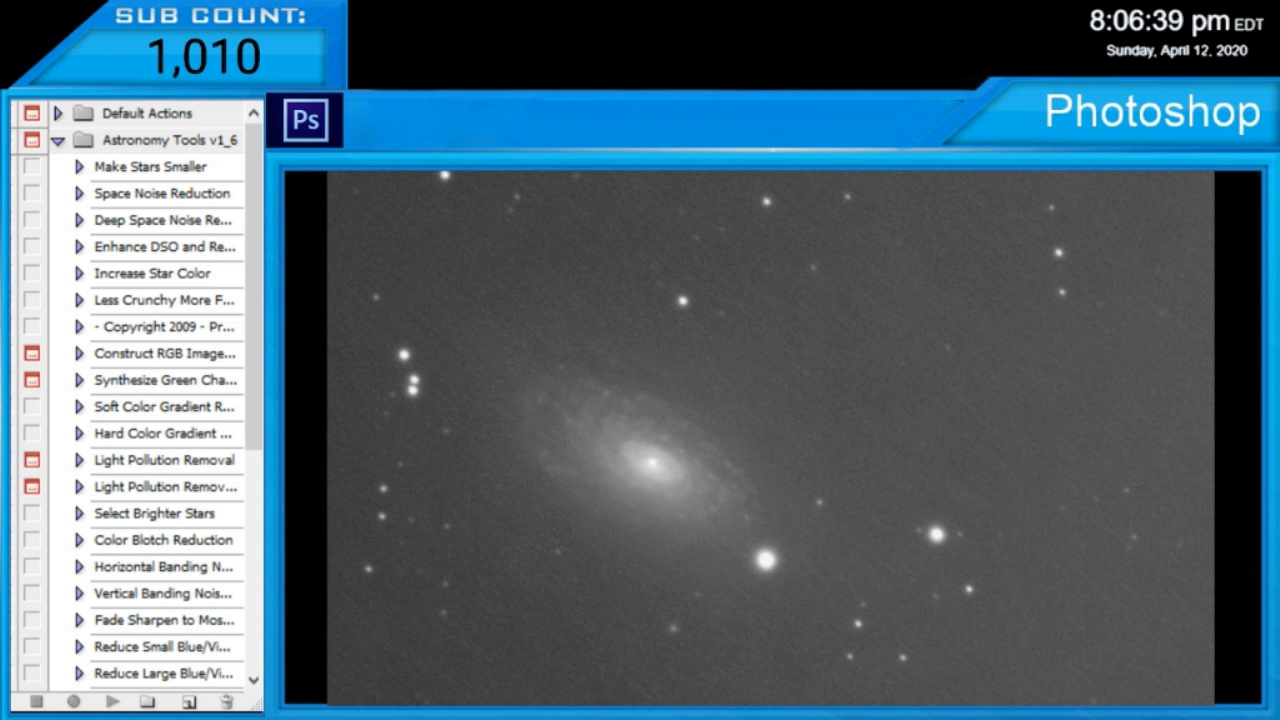
pyautogui.hscroll(-3, 770, 437)
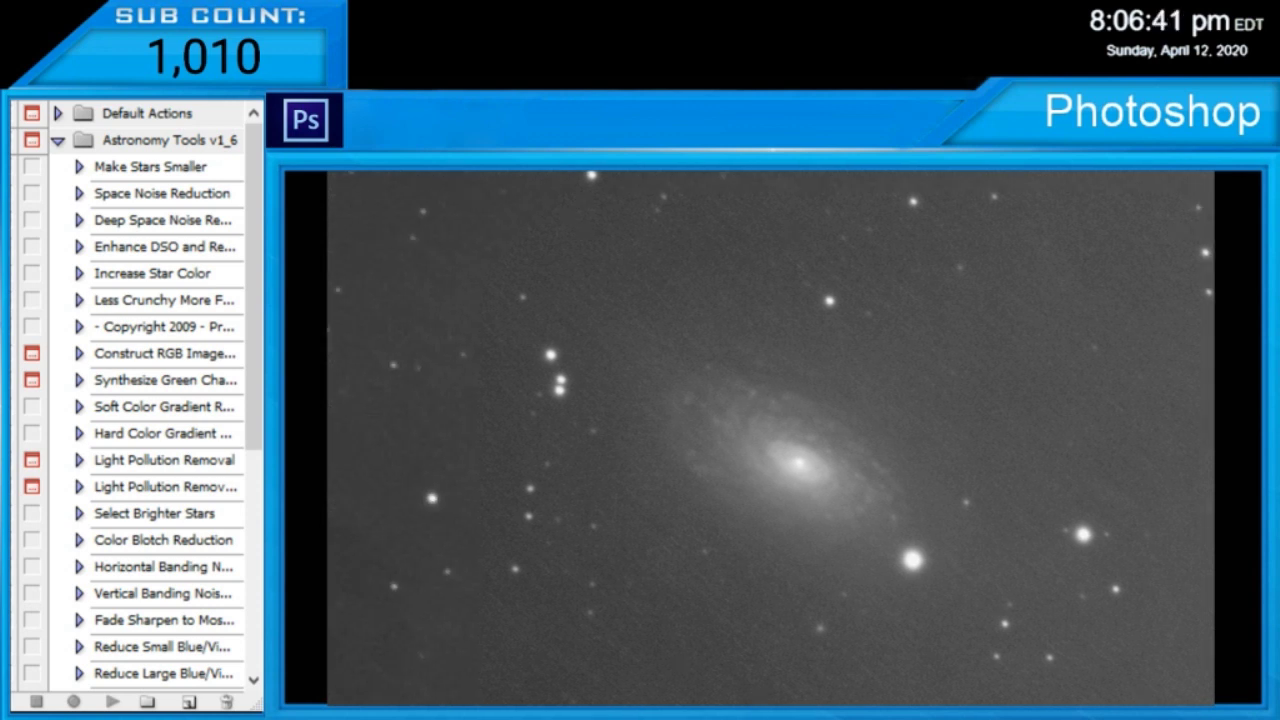
pyautogui.scroll(-2, 770, 437)
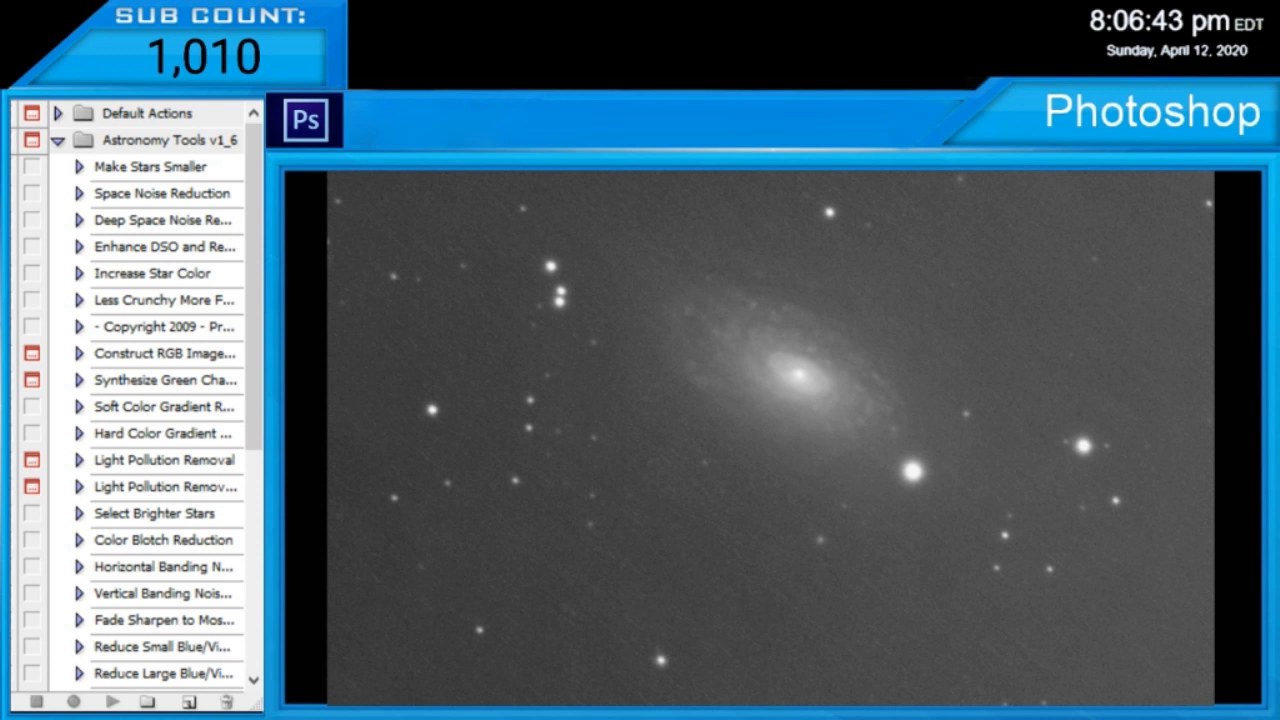
pyautogui.scroll(1, 770, 437)
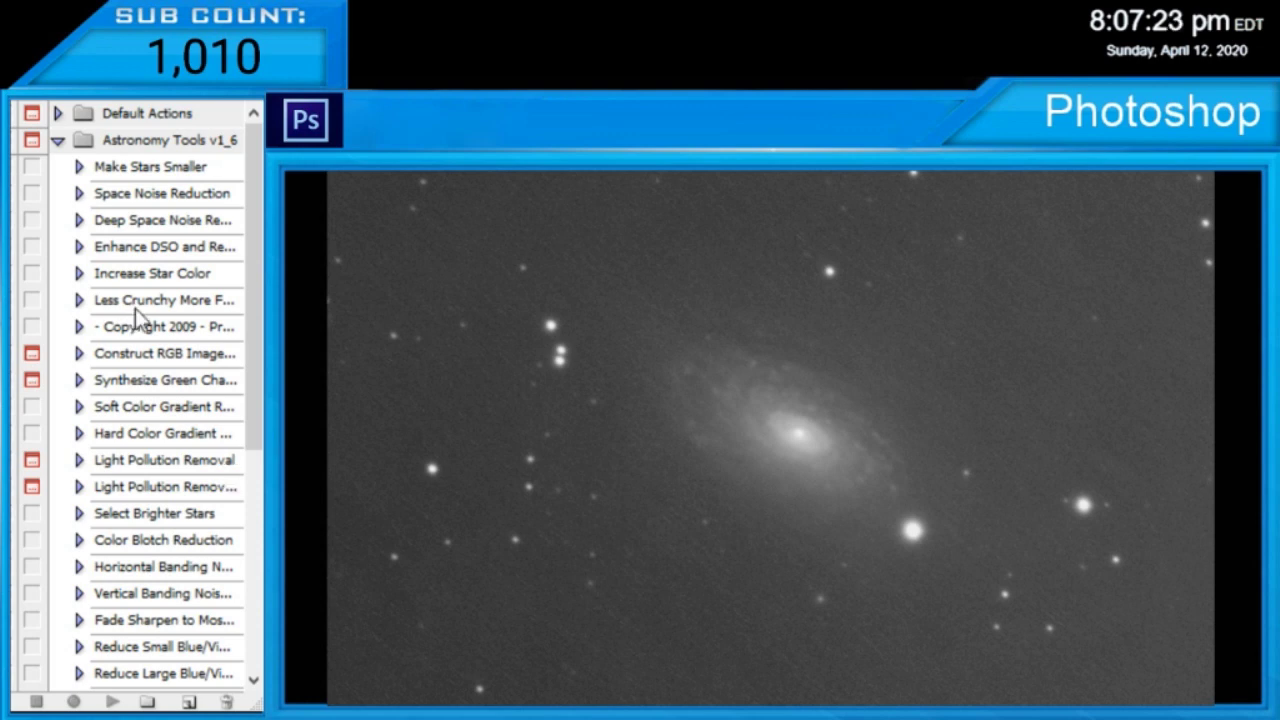
# Step: Run the Make Stars Smaller action from the Astronomy Tools v1_6 set on the galaxy image
pyautogui.click(140, 167)
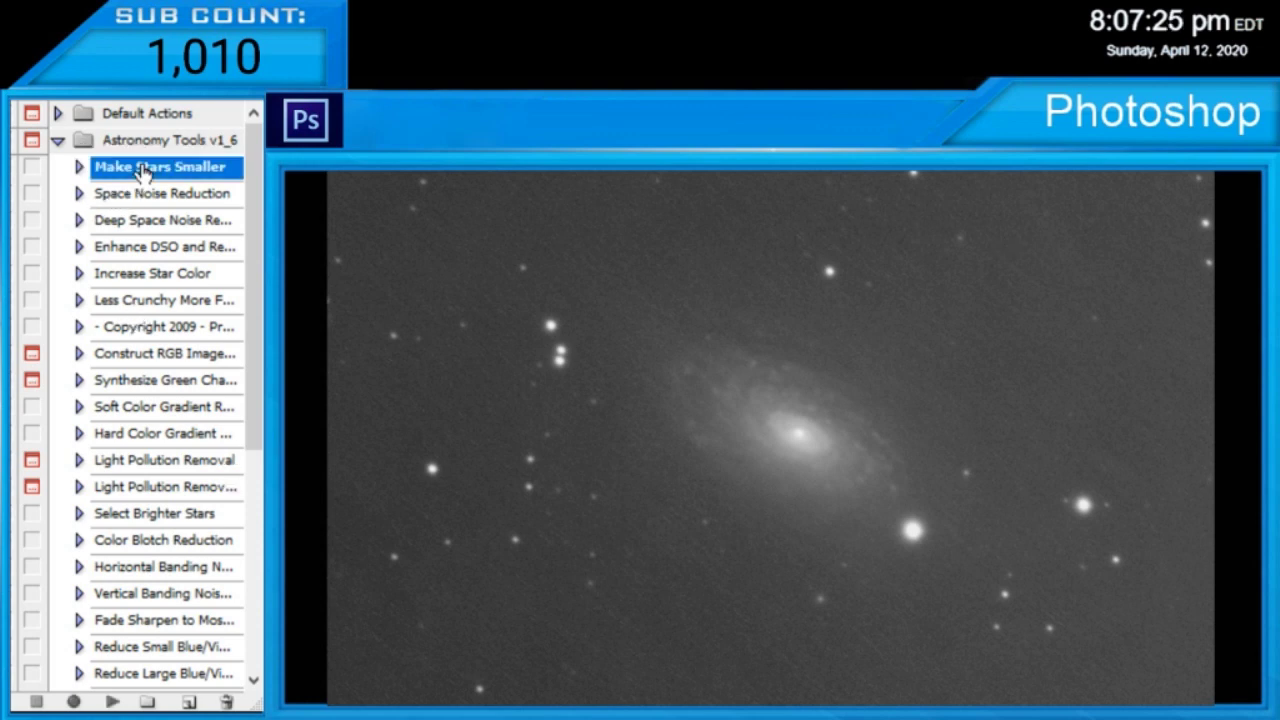
pyautogui.click(114, 702)
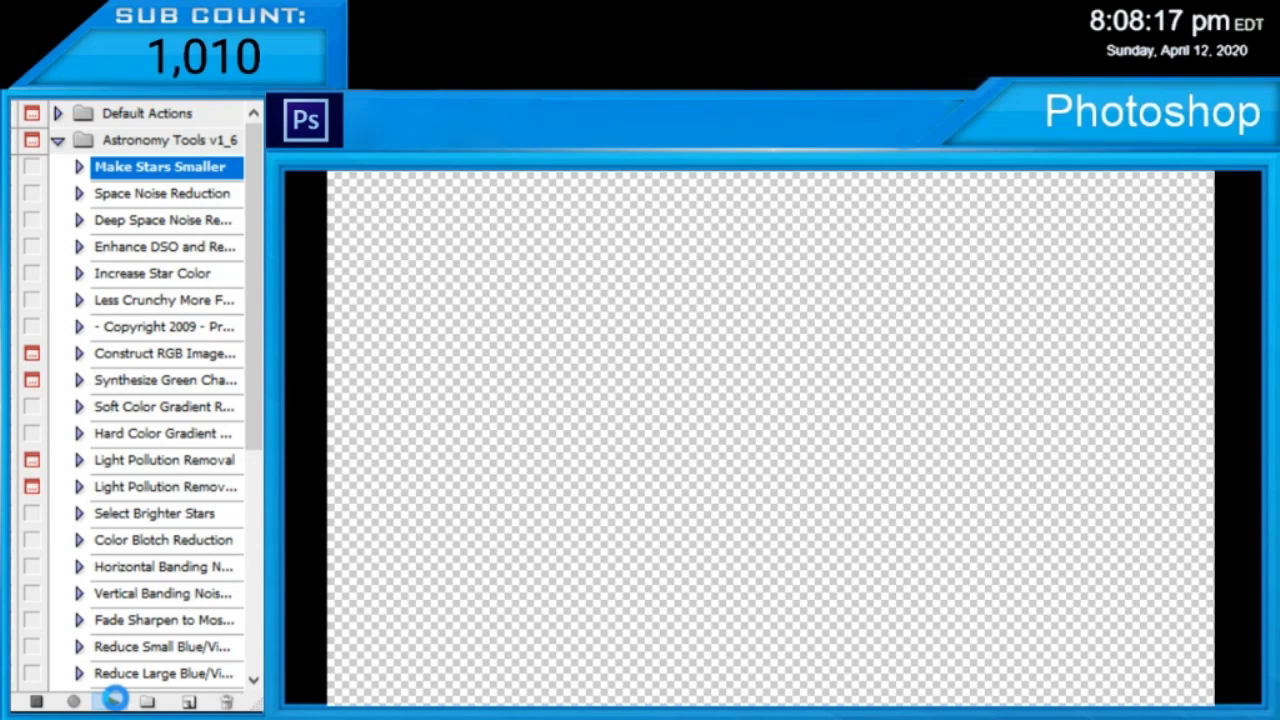
pyautogui.click(114, 700)
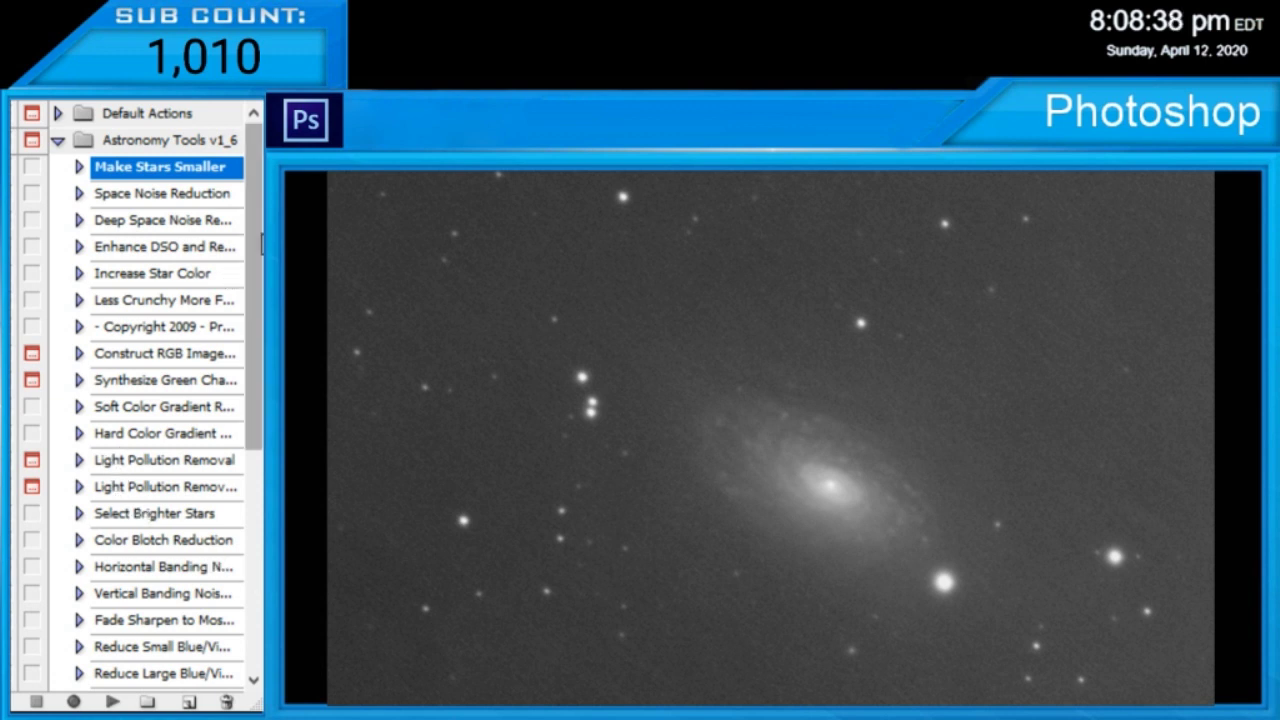
# Step: Run the Space Noise Reduction action and the Deep Space Noise Reduction action on the galaxy image
pyautogui.click(160, 199)
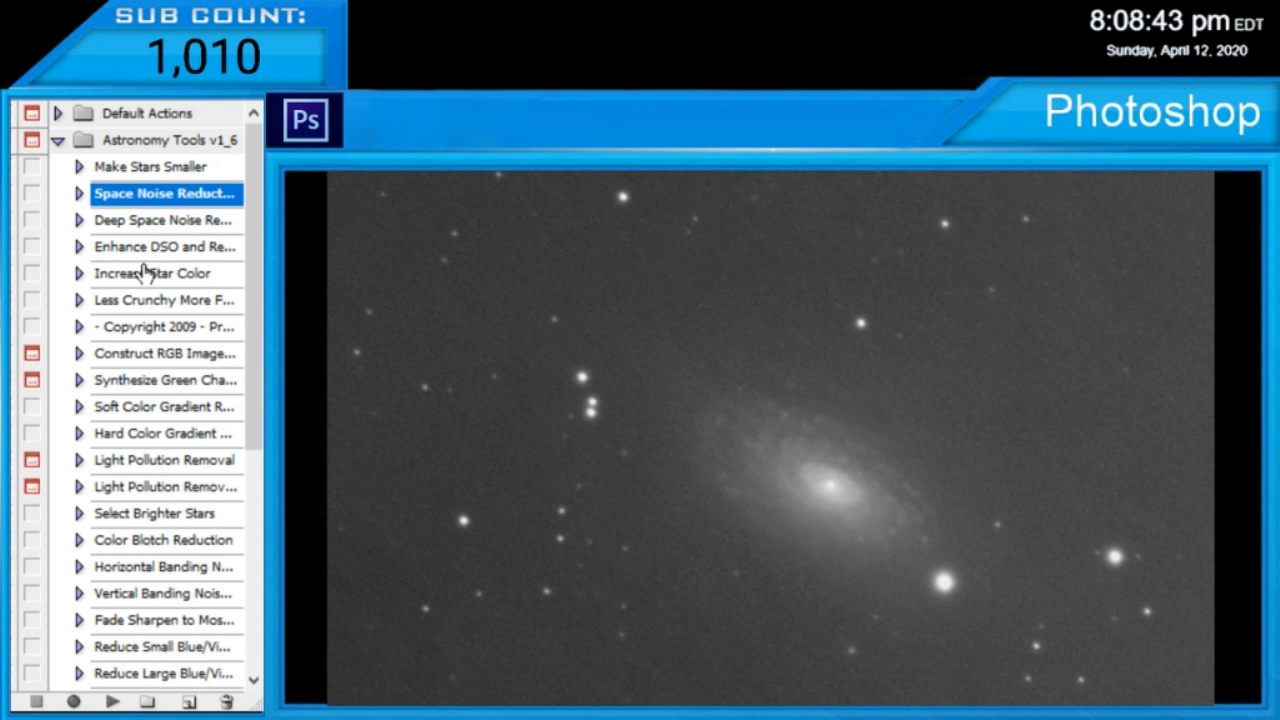
pyautogui.click(111, 702)
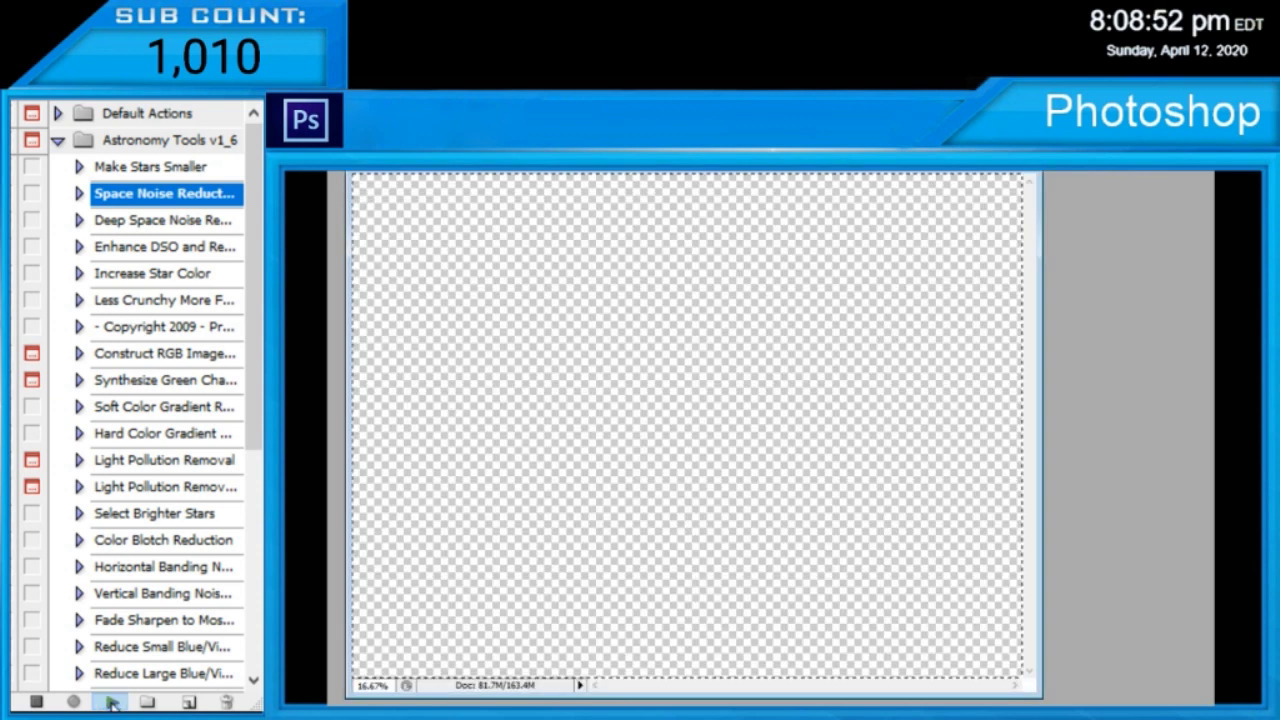
pyautogui.click(111, 702)
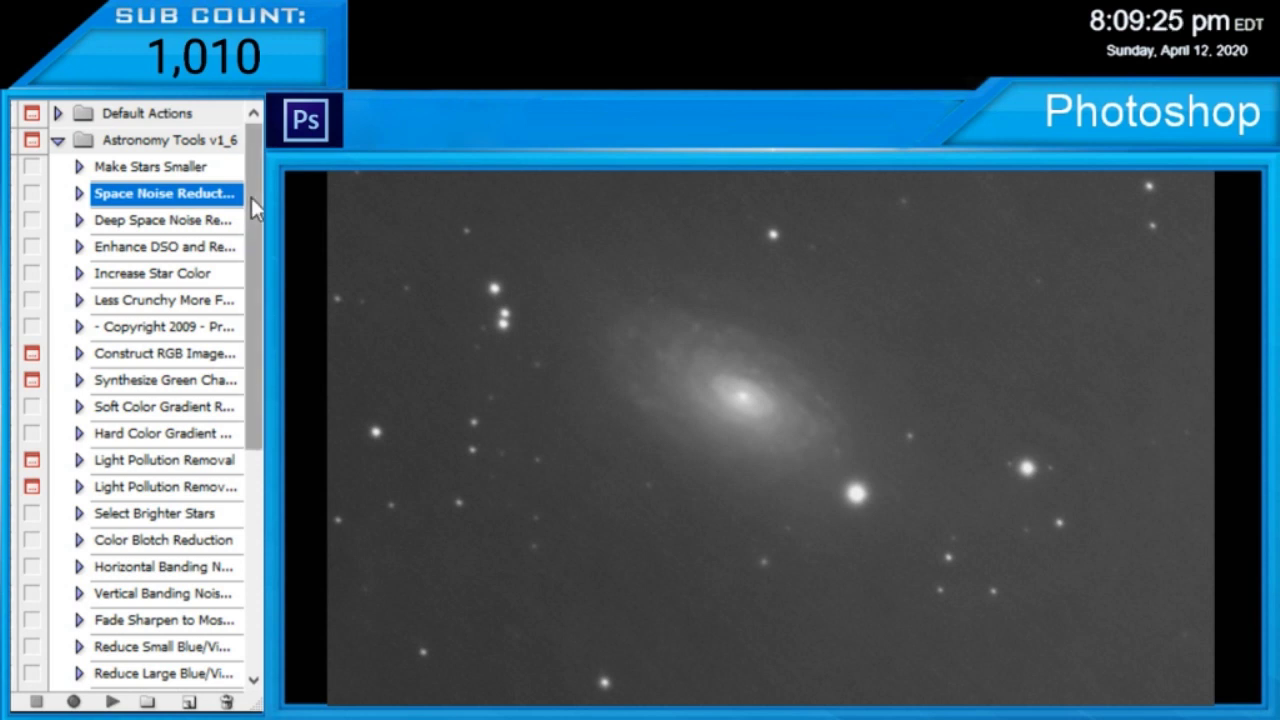
pyautogui.click(141, 226)
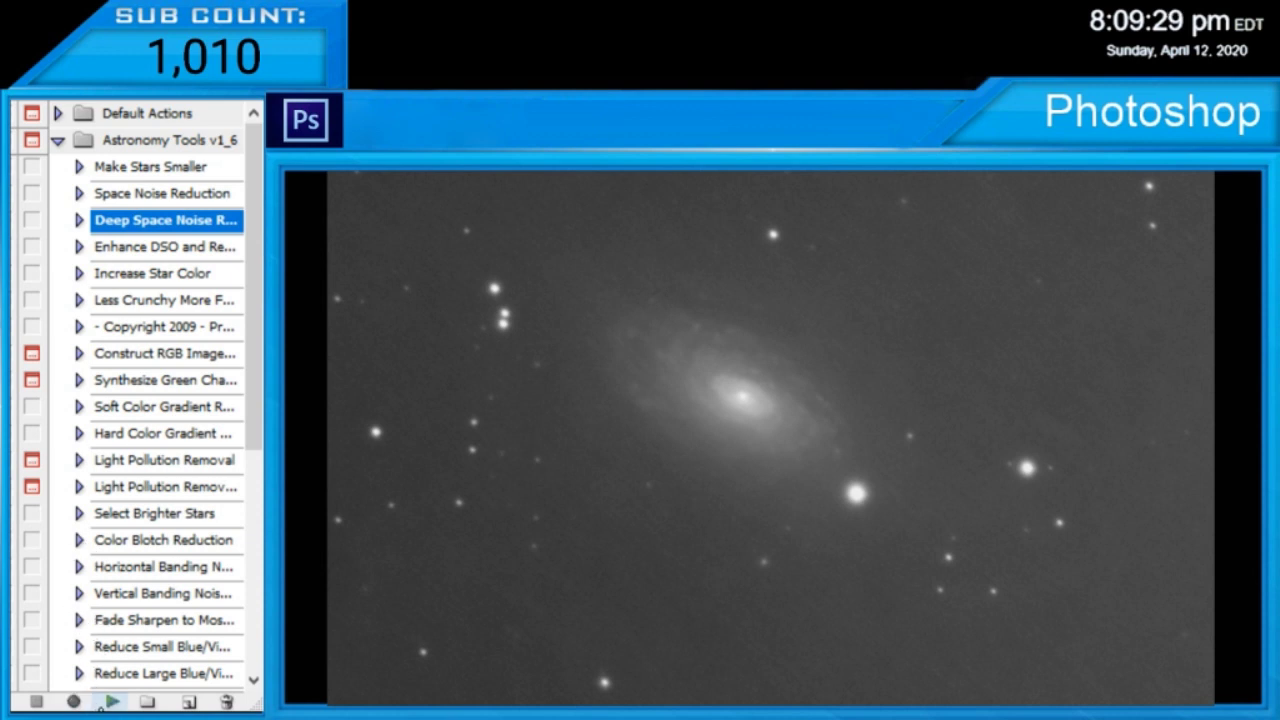
pyautogui.click(108, 703)
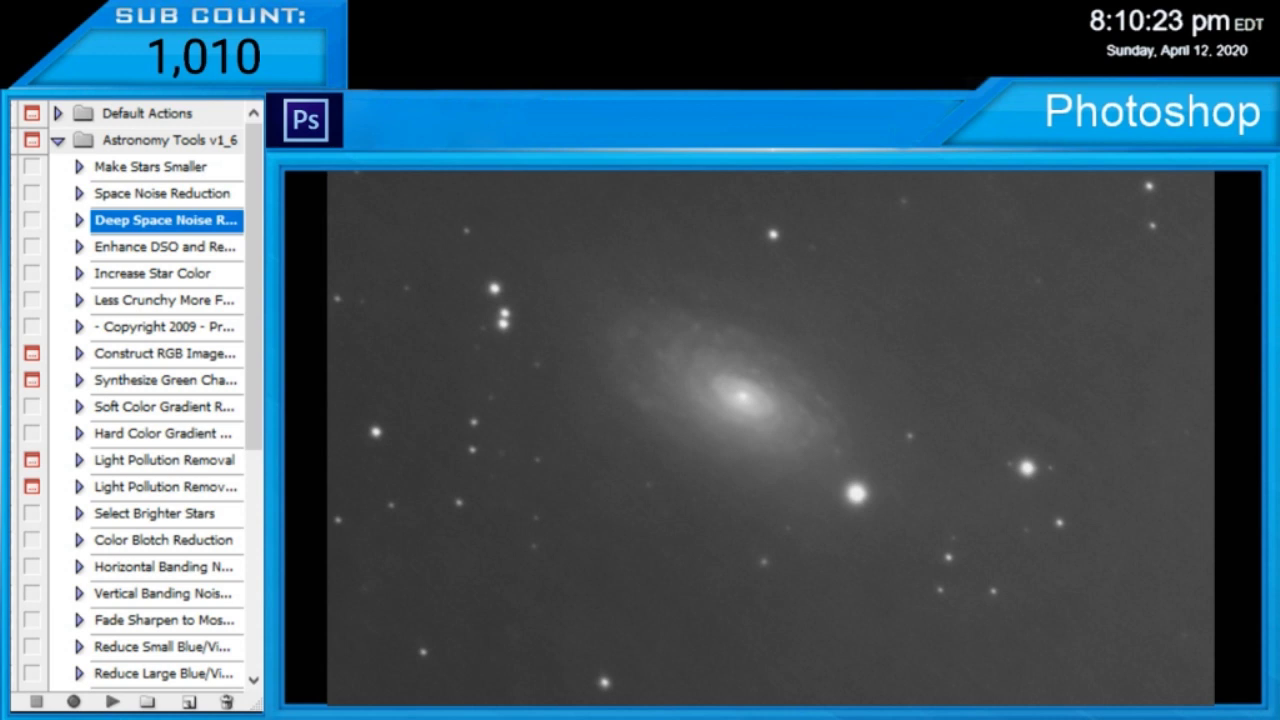
# Step: Run the Enhance DSO action from the Astronomy Tools v1_6 set on the noise-reduced galaxy image
pyautogui.click(165, 256)
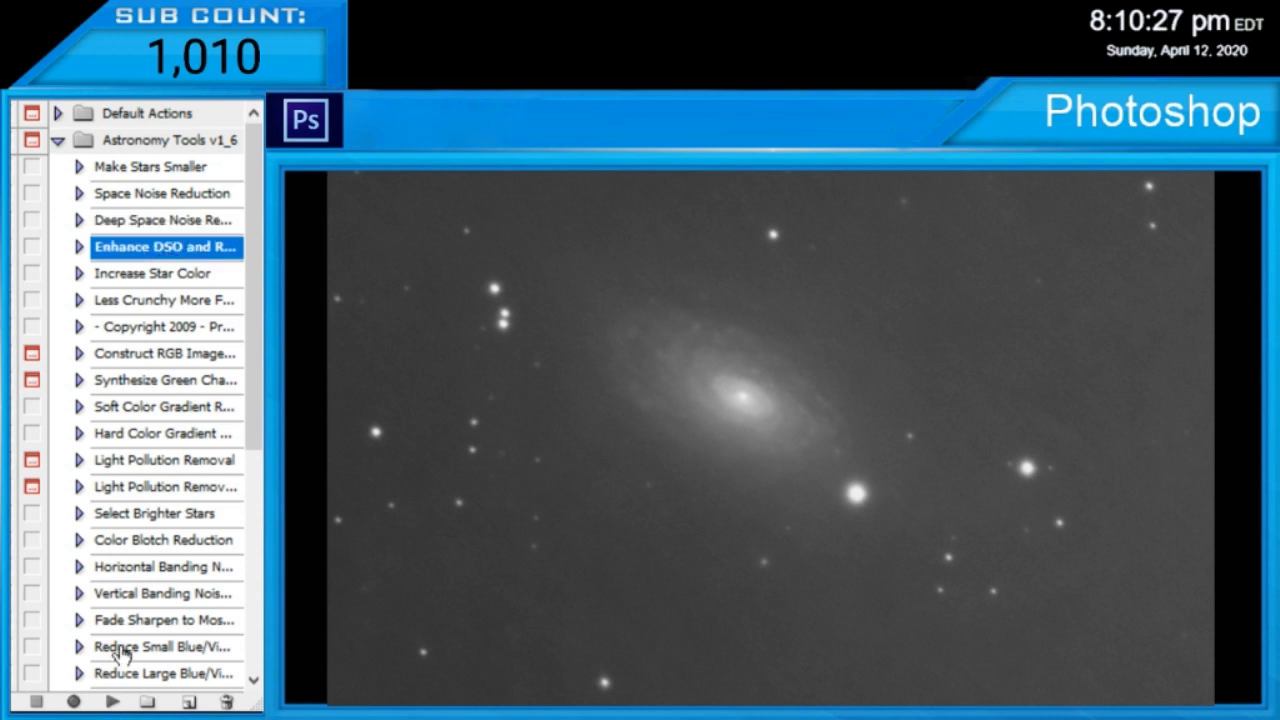
pyautogui.click(113, 701)
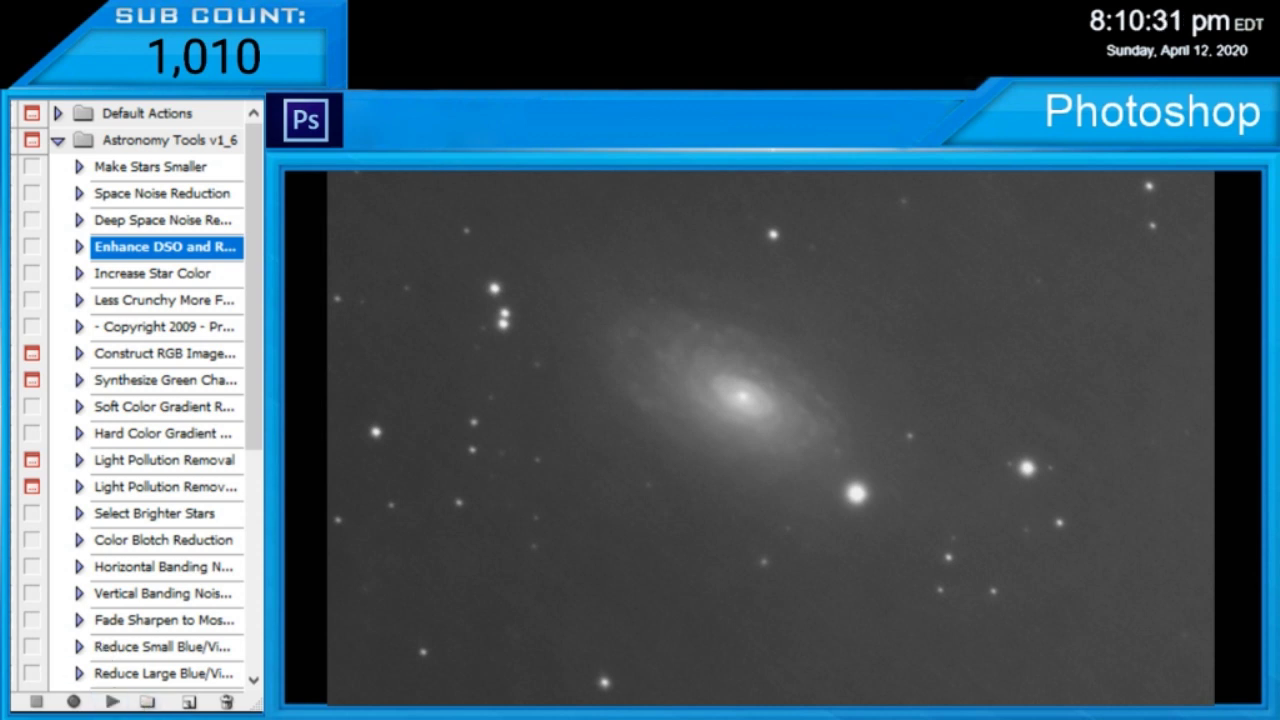
pyautogui.click(108, 702)
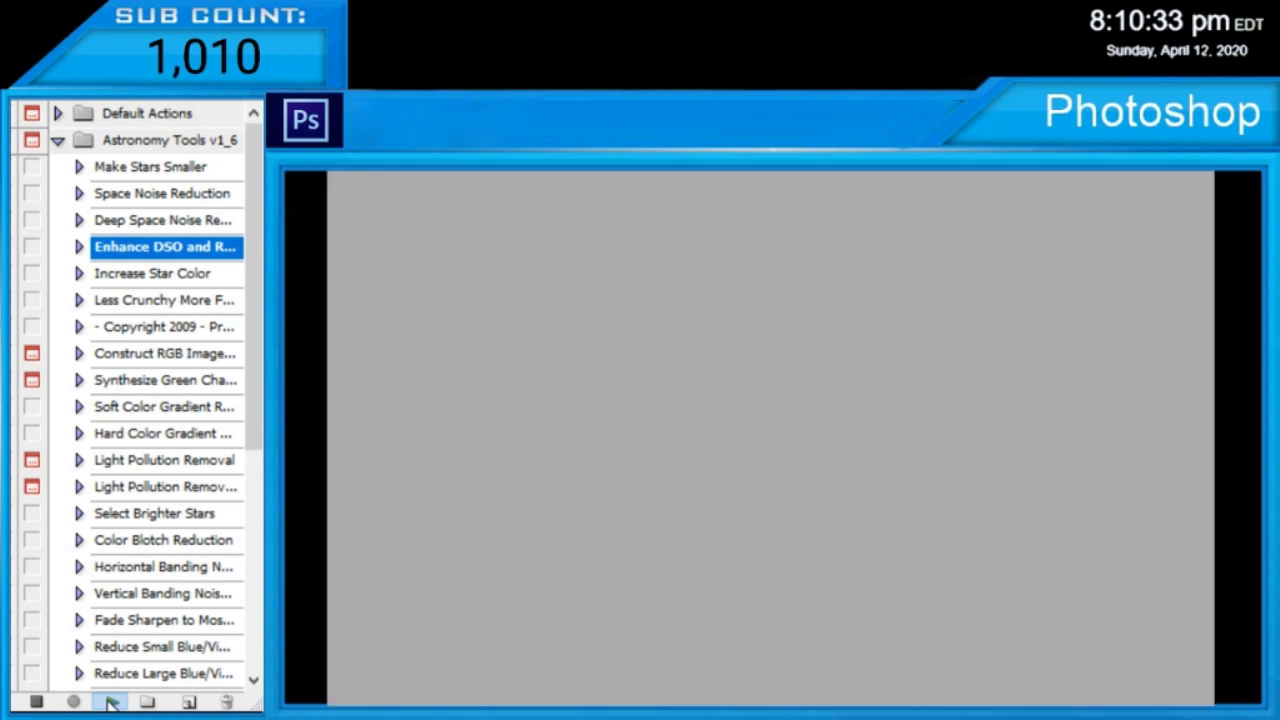
pyautogui.click(110, 701)
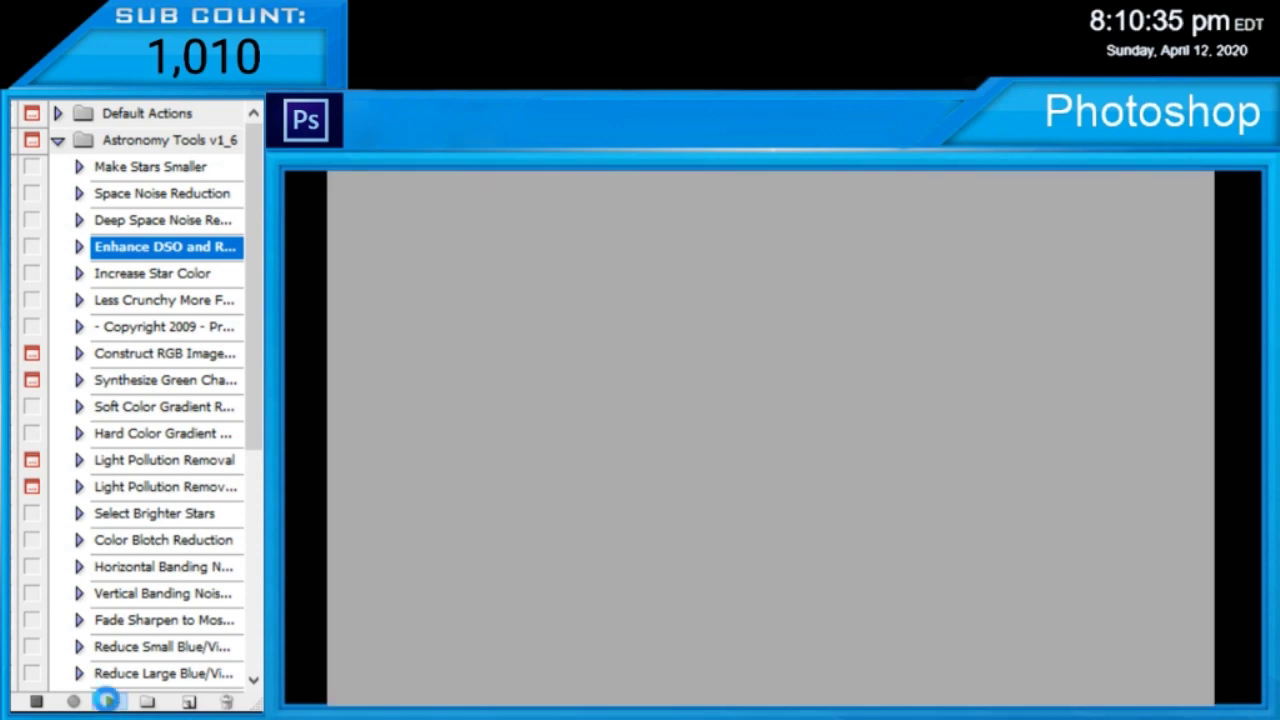
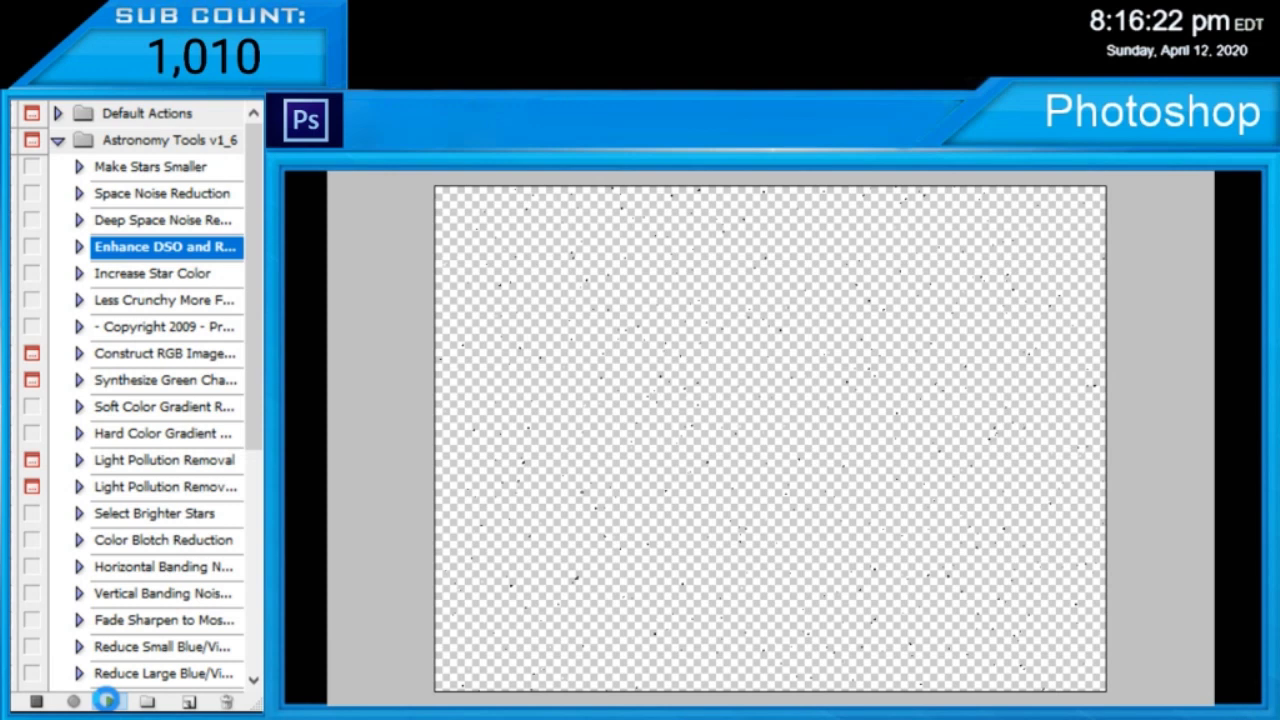
pyautogui.click(107, 700)
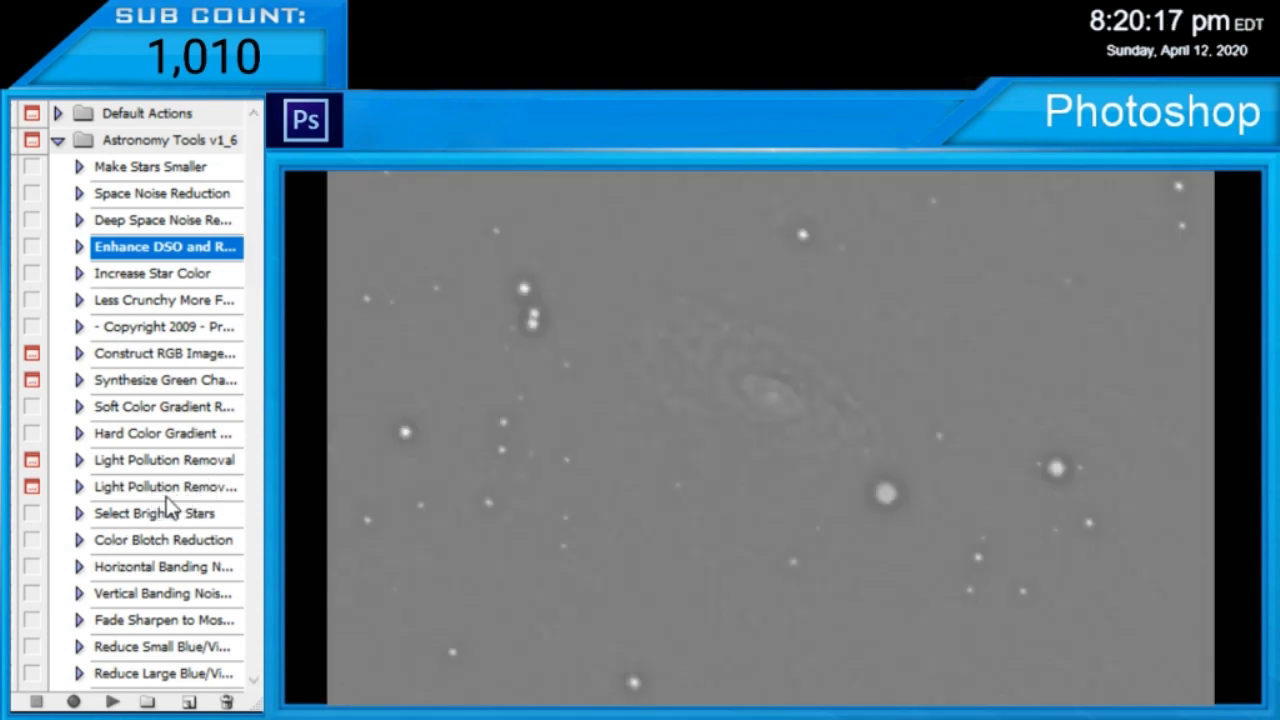
pyautogui.hotkey('ctrl', 'z')
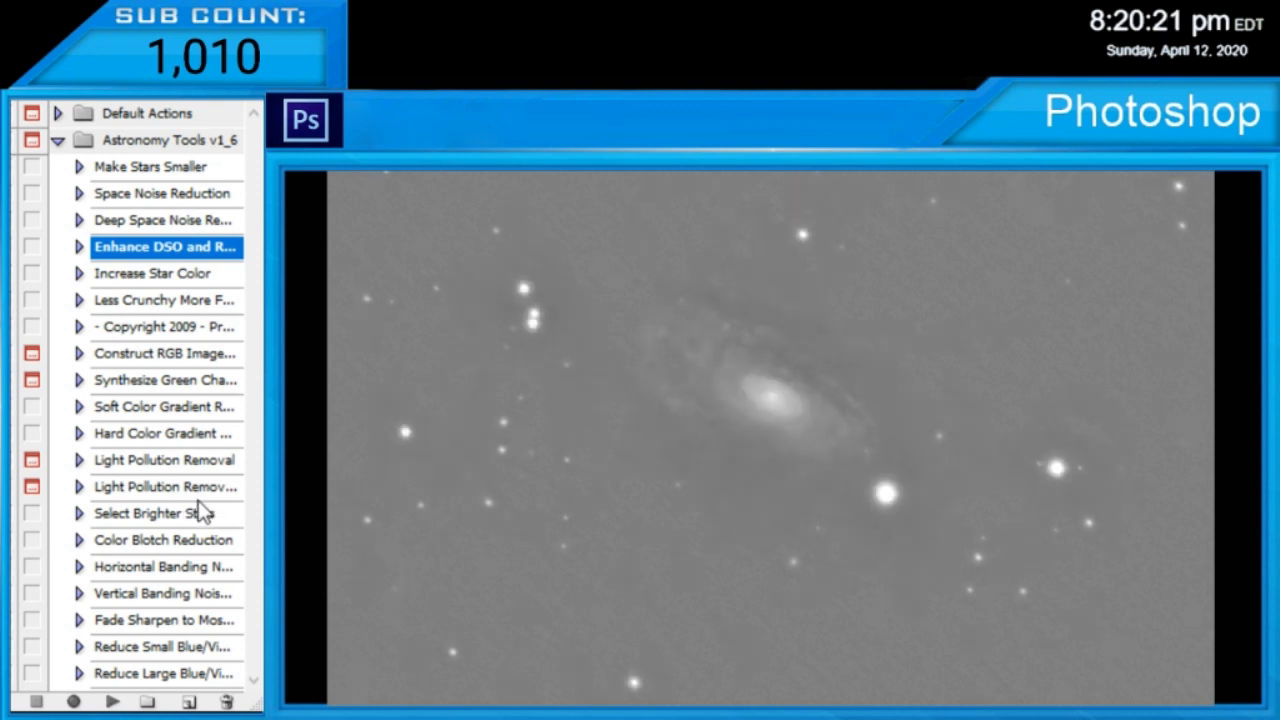
pyautogui.hotkey('ctrl', 'z')
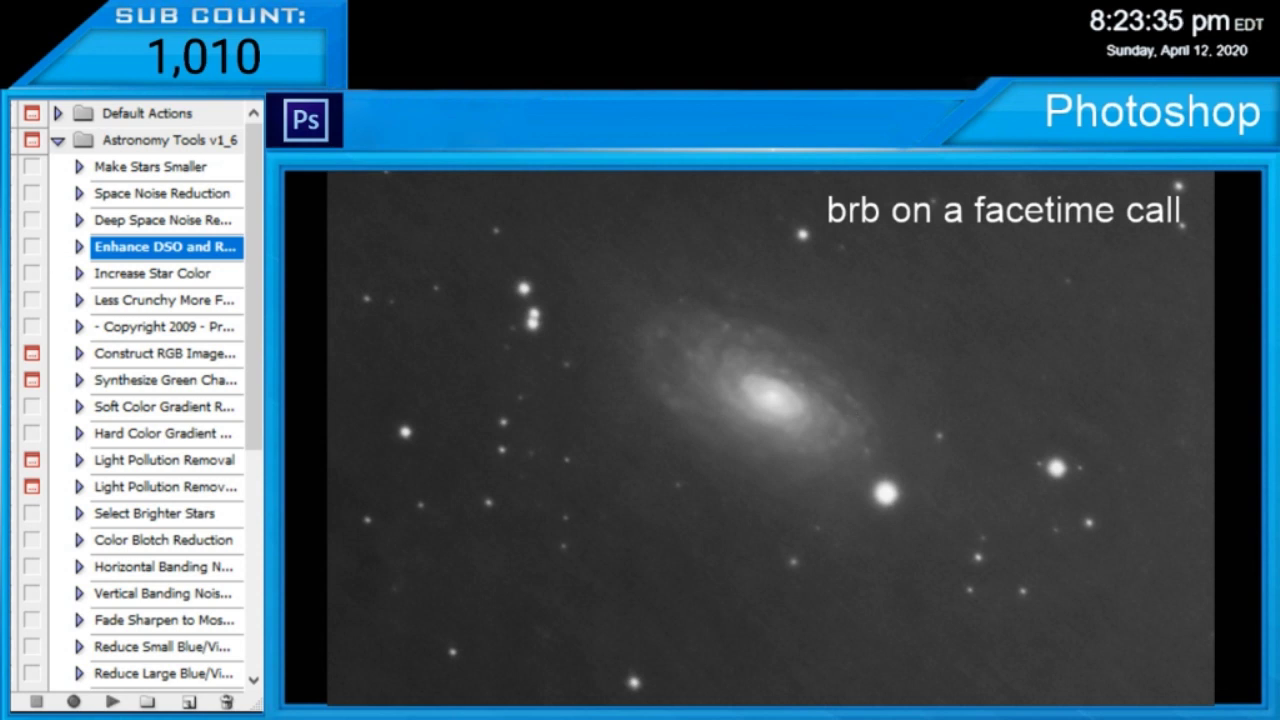
# Step: Run the Less Crunchy action from the Astronomy Tools v1_6 set on the enhanced galaxy image
pyautogui.click(184, 308)
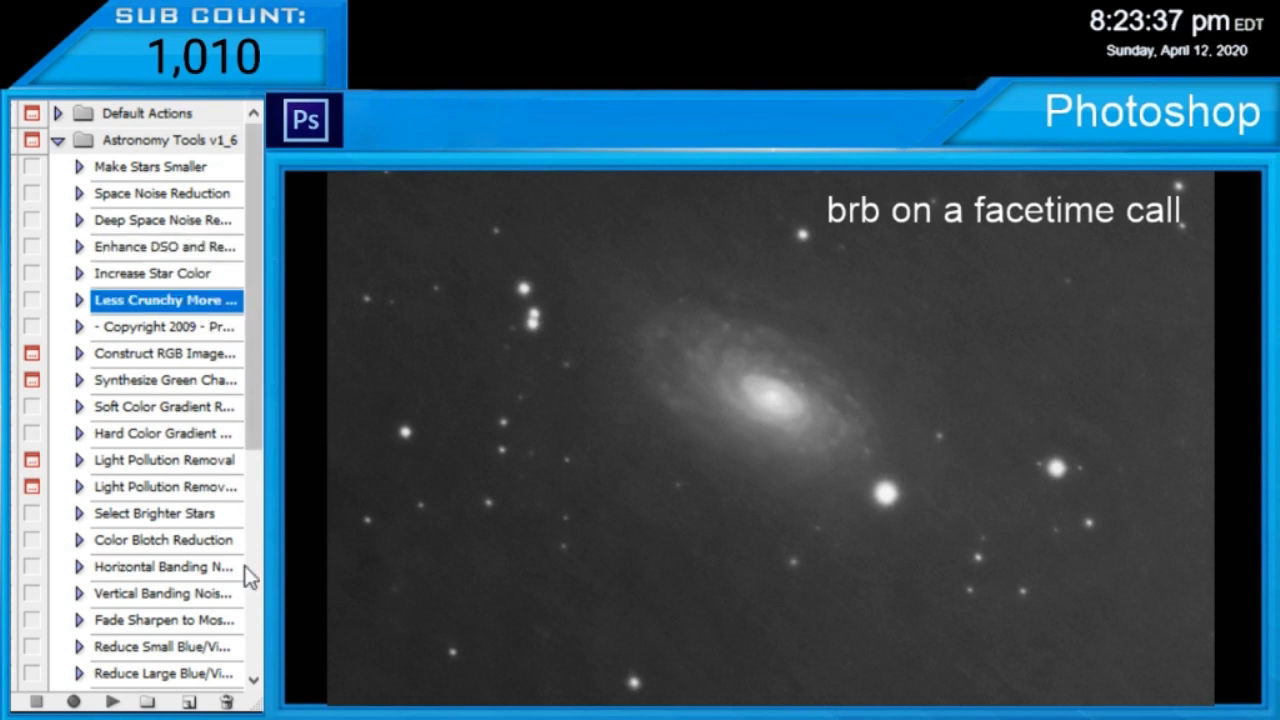
pyautogui.click(113, 702)
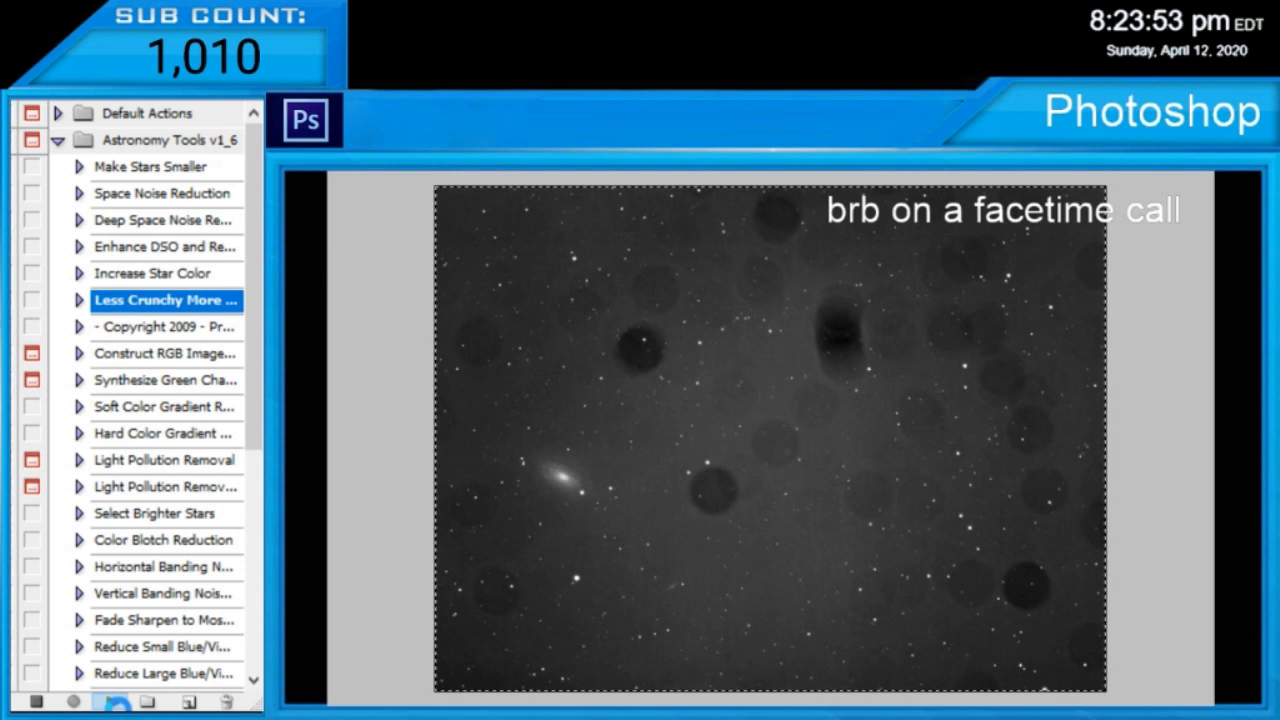
pyautogui.click(113, 702)
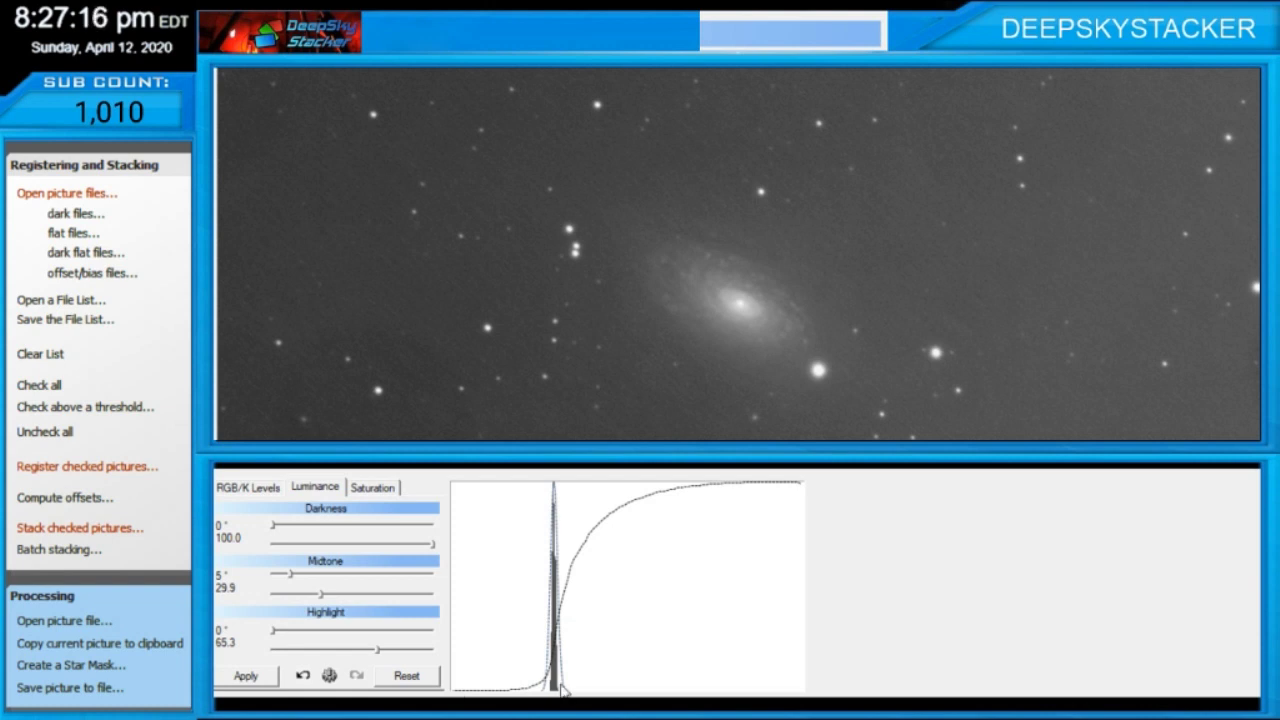
# Step: Switch to DeepSkyStacker and review the scored list of m63 and COMET1 light frames, previewing the highest-scoring one
pyautogui.click(97, 196)
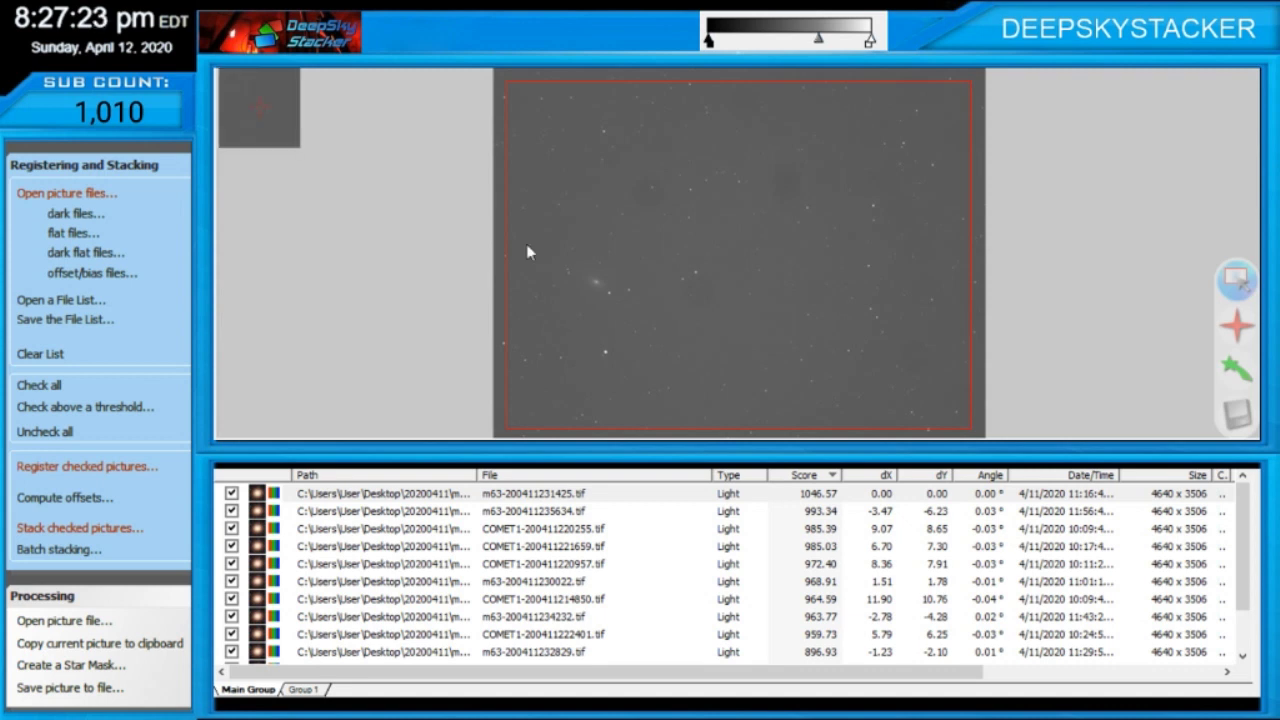
pyautogui.click(487, 511)
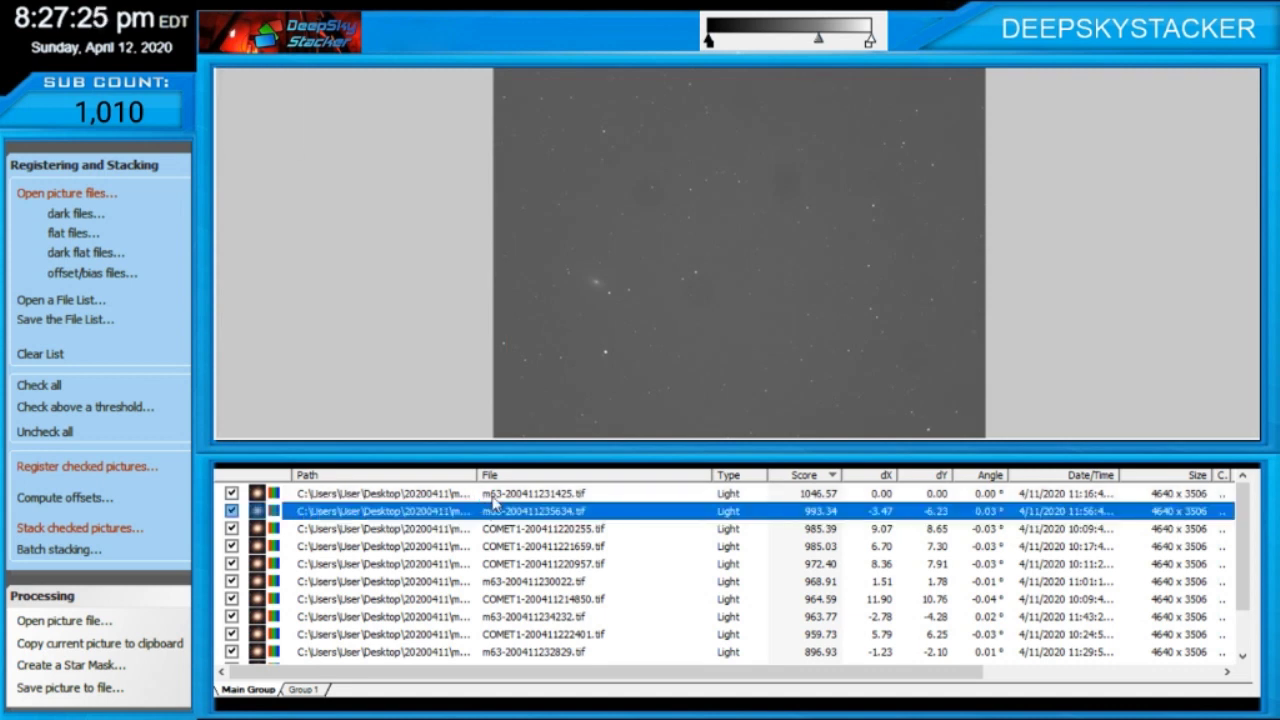
pyautogui.click(494, 494)
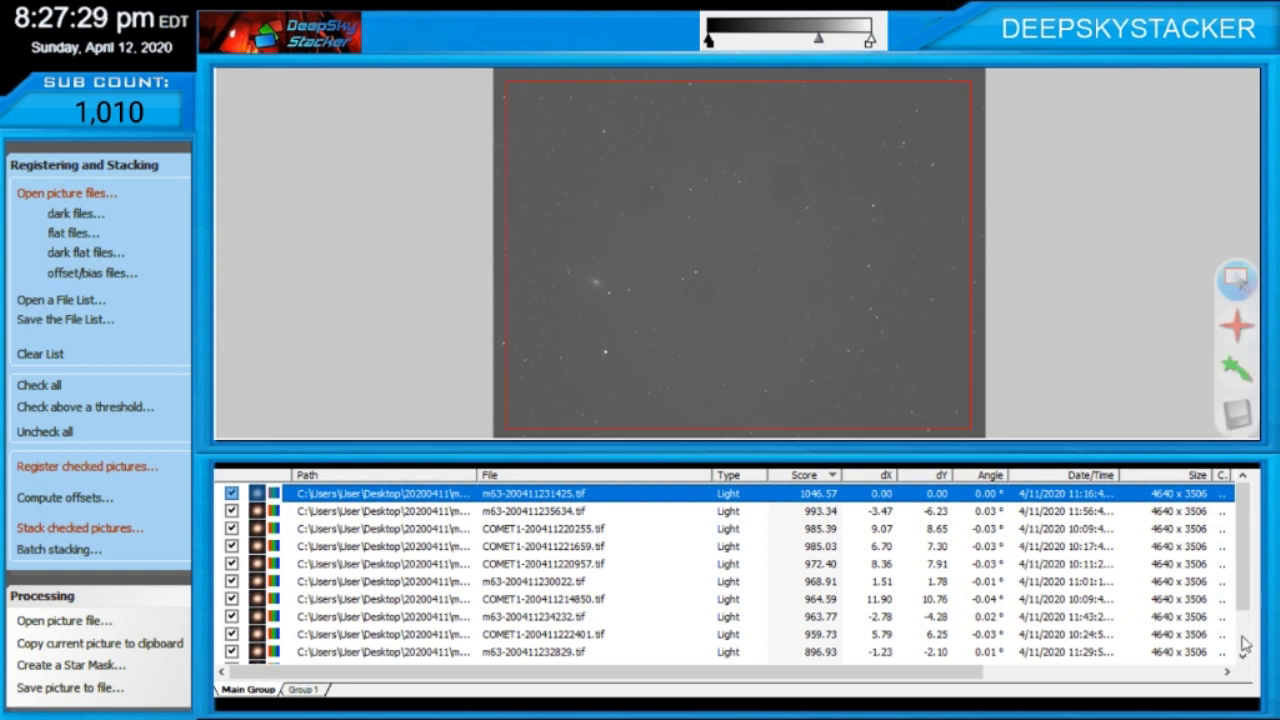
pyautogui.scroll(-1, 1245, 645)
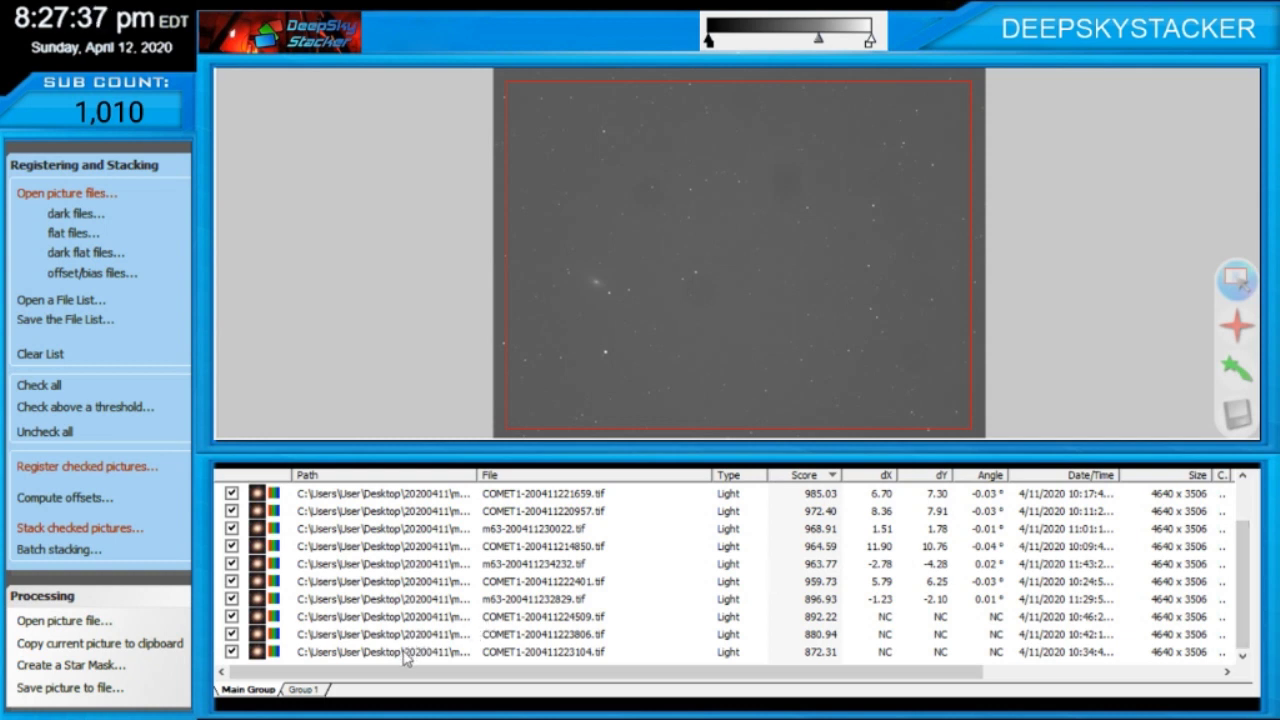
pyautogui.hotkey('ctrl', 'a')
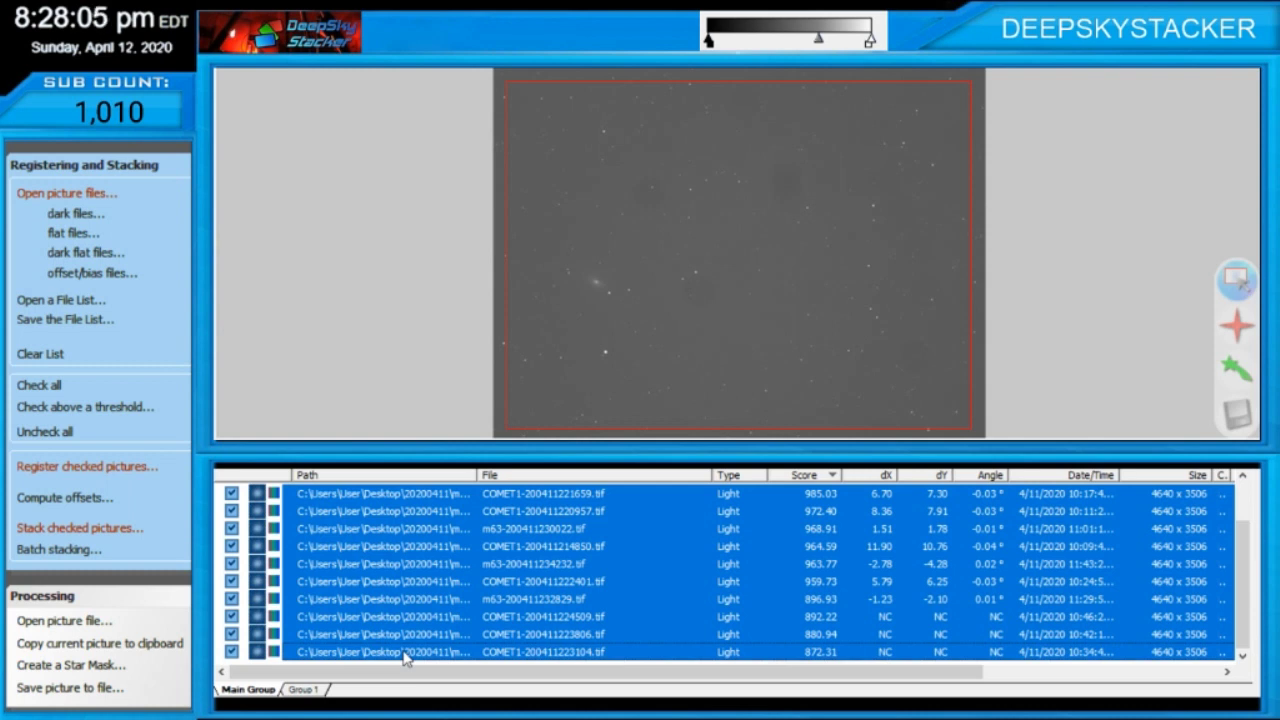
pyautogui.keyDown('shift'); pyautogui.click(410, 581); pyautogui.keyUp('shift')
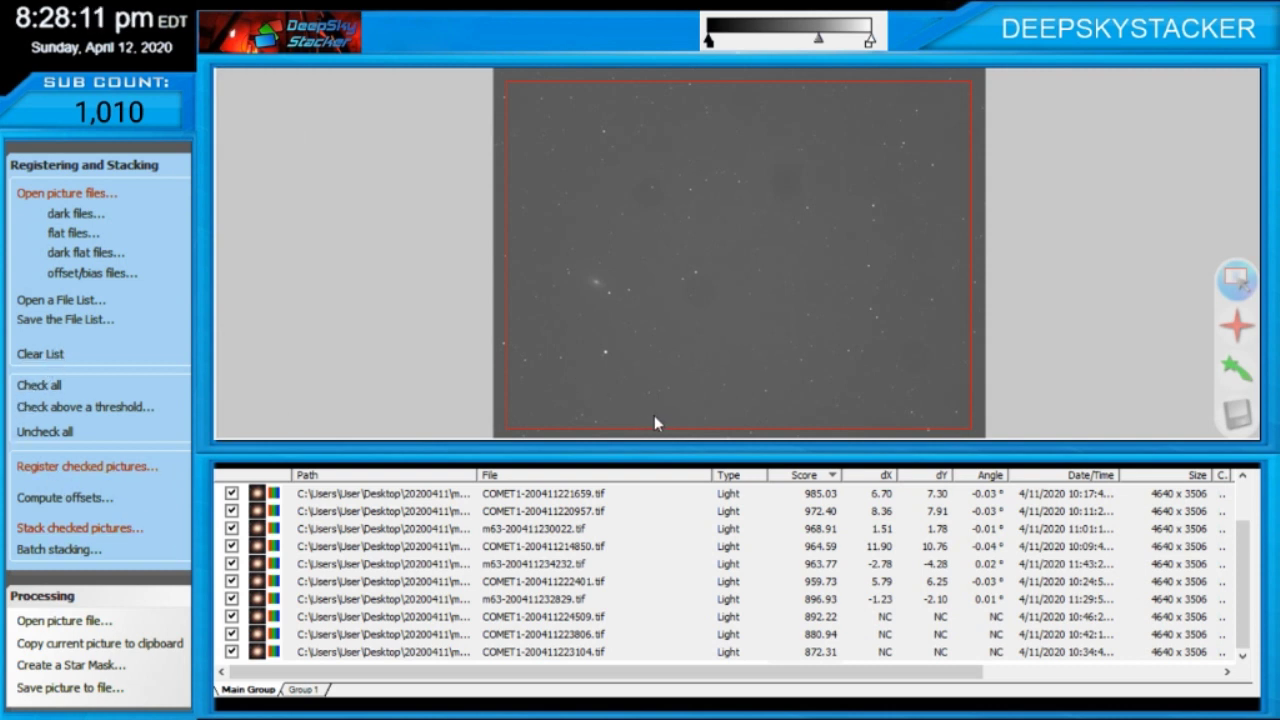
pyautogui.click(701, 438)
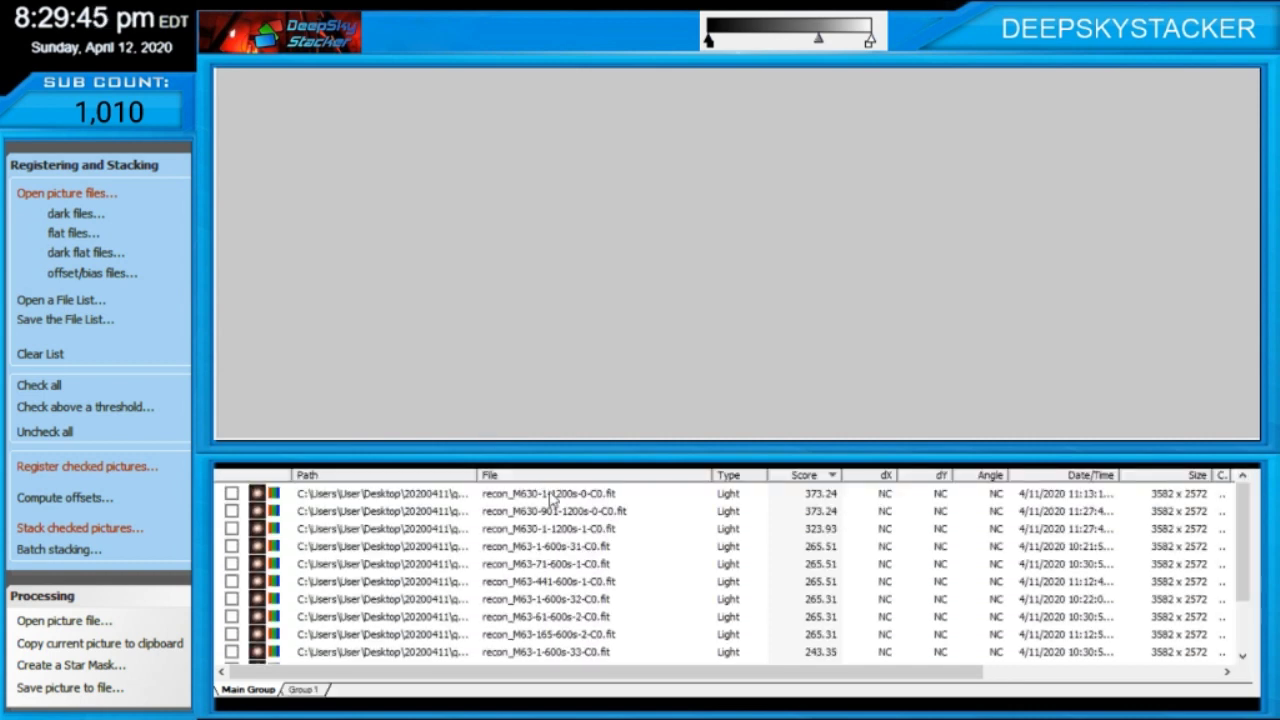
# Step: Check all the recon_M63 light frames and mark a rectangular region around the upper middle of the recon_M630-1-1200s-0-C0.fit preview
pyautogui.click(565, 495)
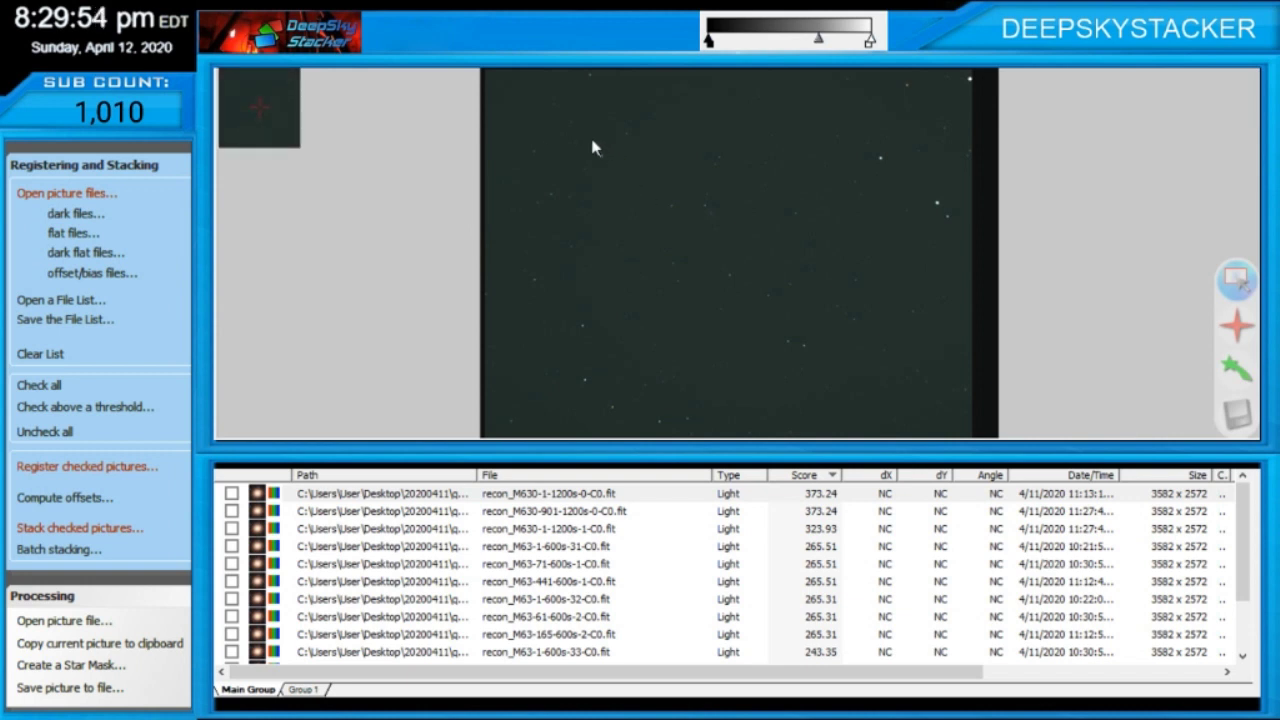
pyautogui.moveTo(584, 136); pyautogui.dragTo(845, 293)
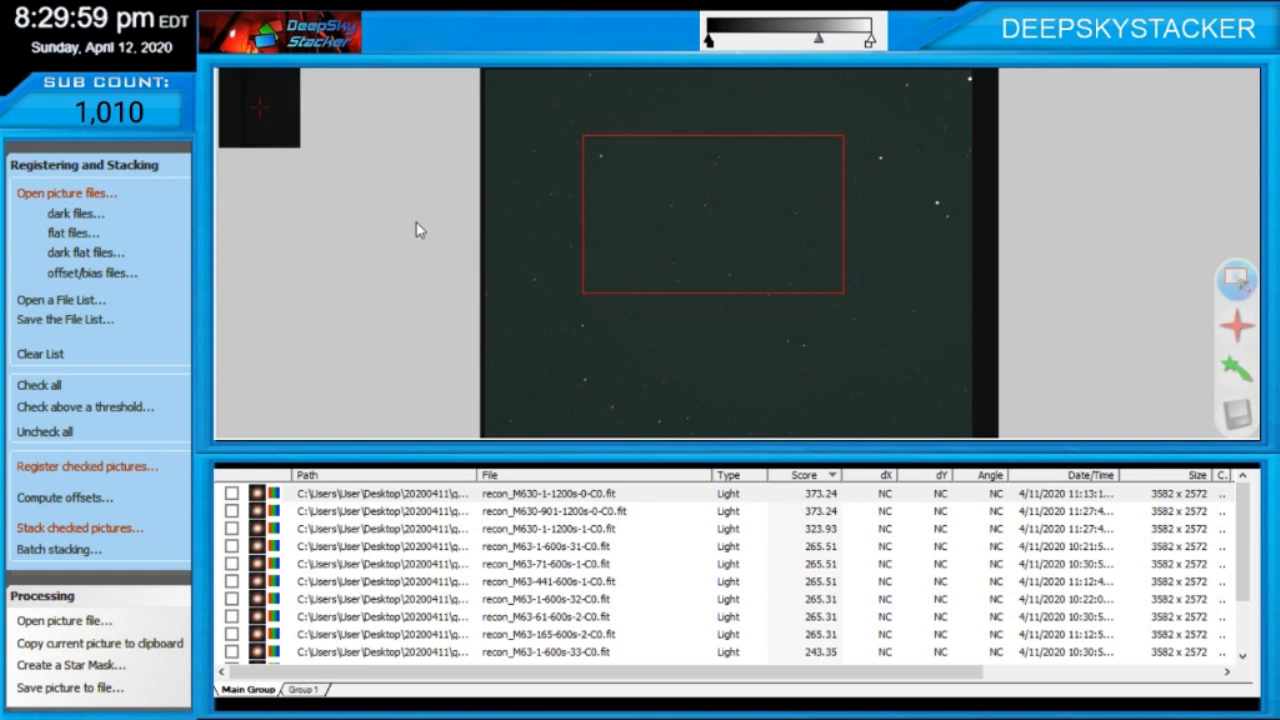
pyautogui.click(375, 182)
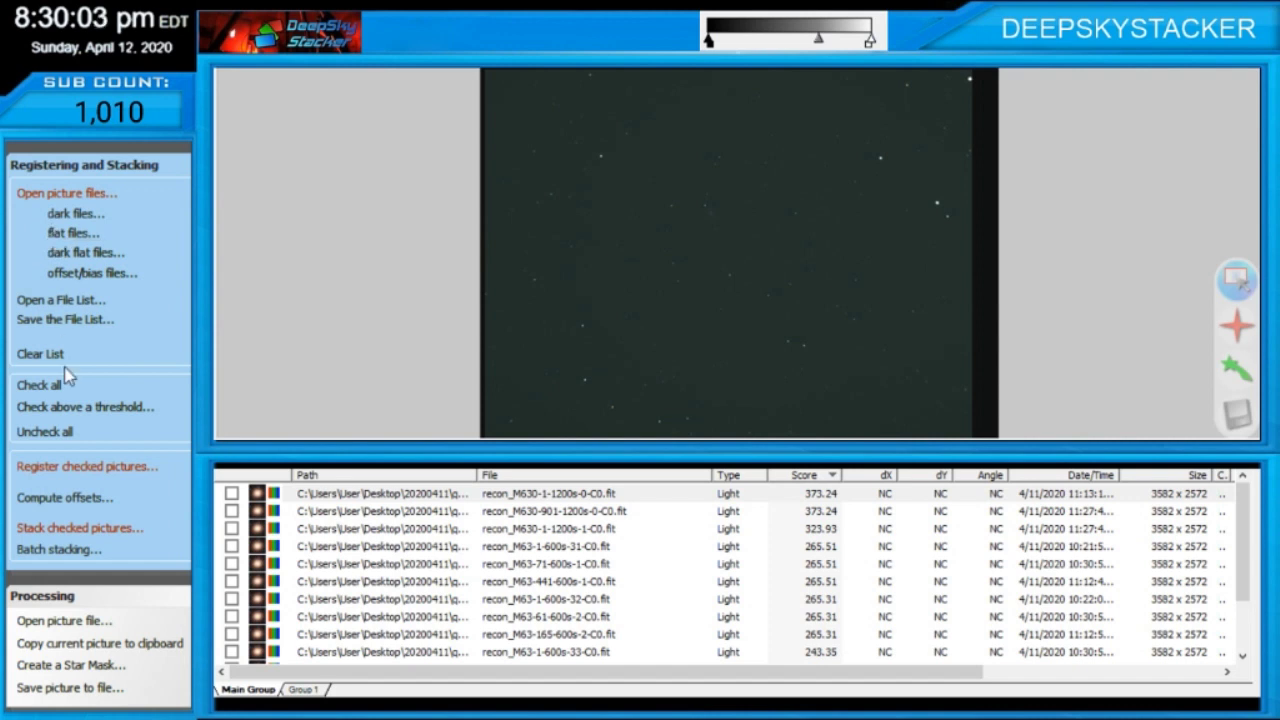
pyautogui.click(38, 384)
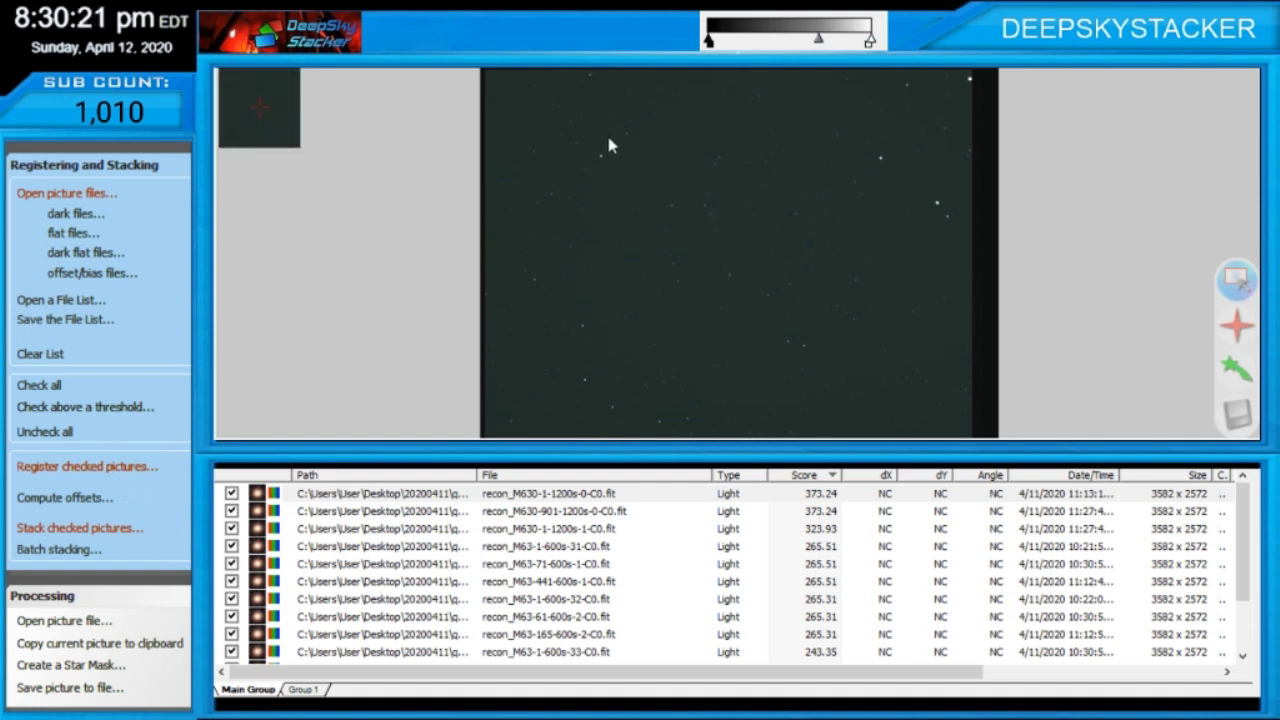
pyautogui.moveTo(606, 134); pyautogui.dragTo(819, 297)
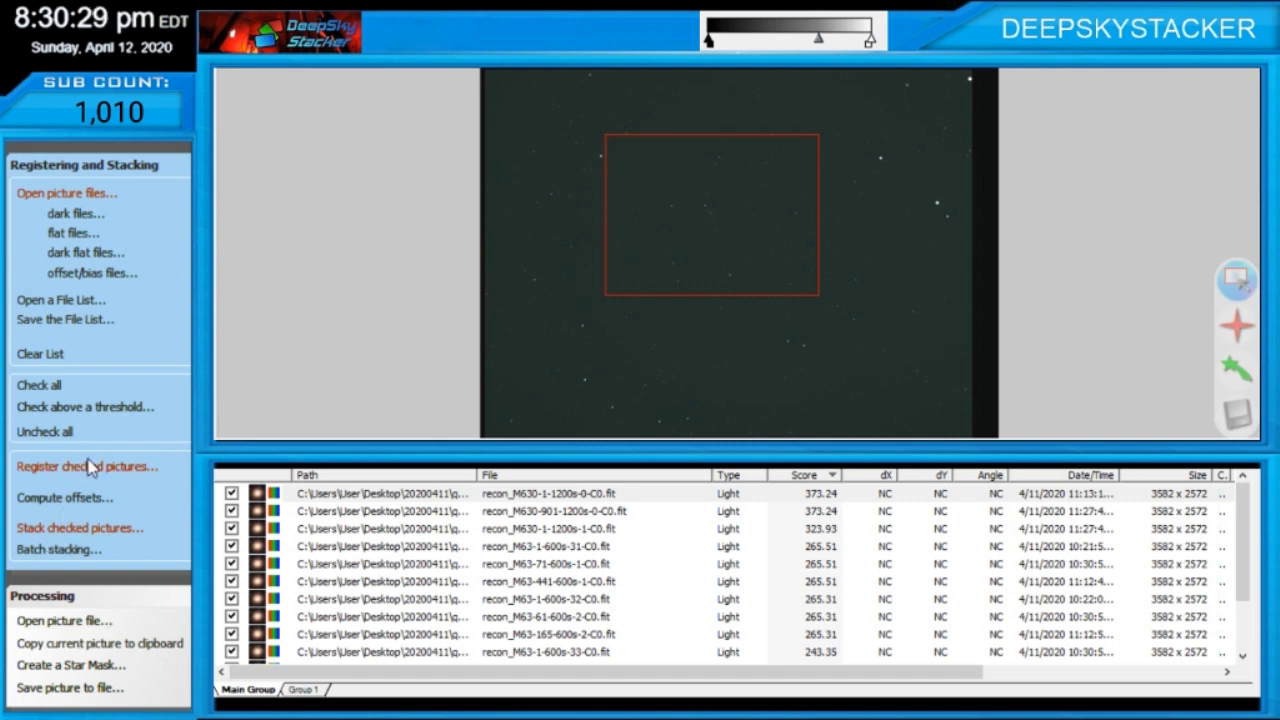
pyautogui.moveTo(577, 112); pyautogui.dragTo(891, 352)
pyautogui.moveTo(794, 280); pyautogui.dragTo(773, 266)
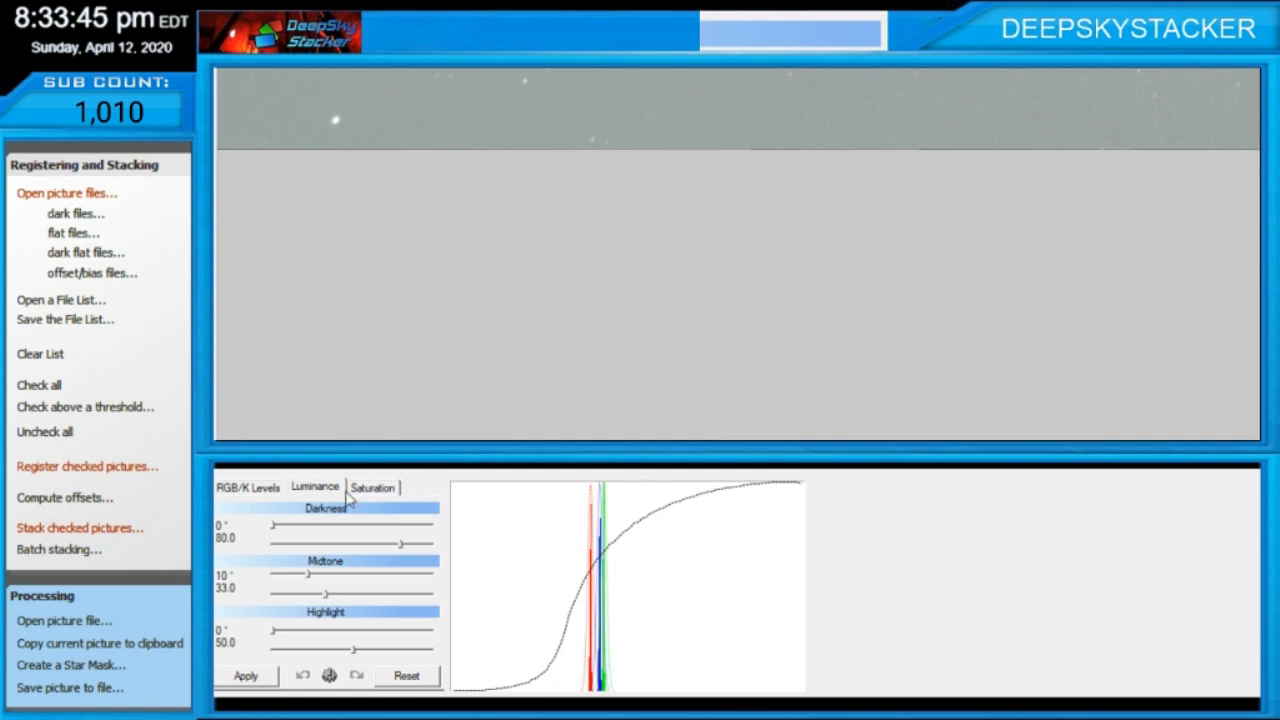
# Step: Lower the linked RGB midtones slightly, unlink the channels, and fine-tune the red and green midtones to align their histogram peaks with blue
pyautogui.click(268, 494)
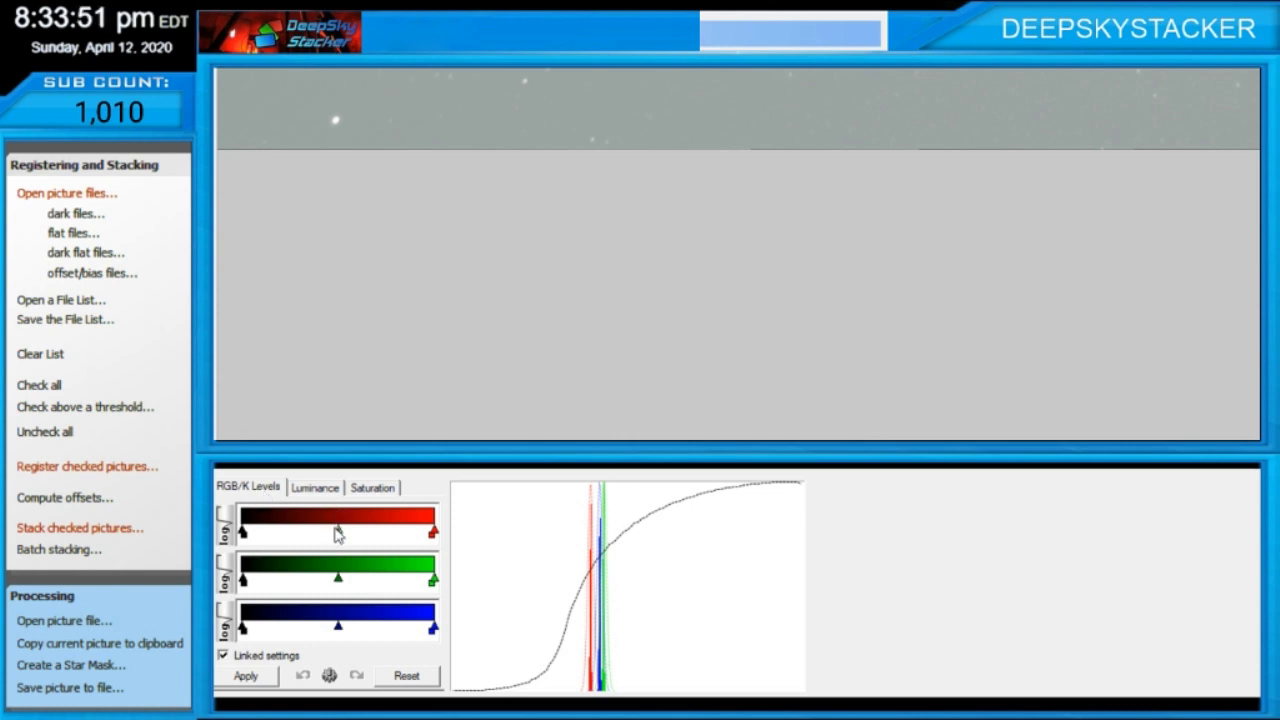
pyautogui.moveTo(338, 537); pyautogui.dragTo(332, 538)
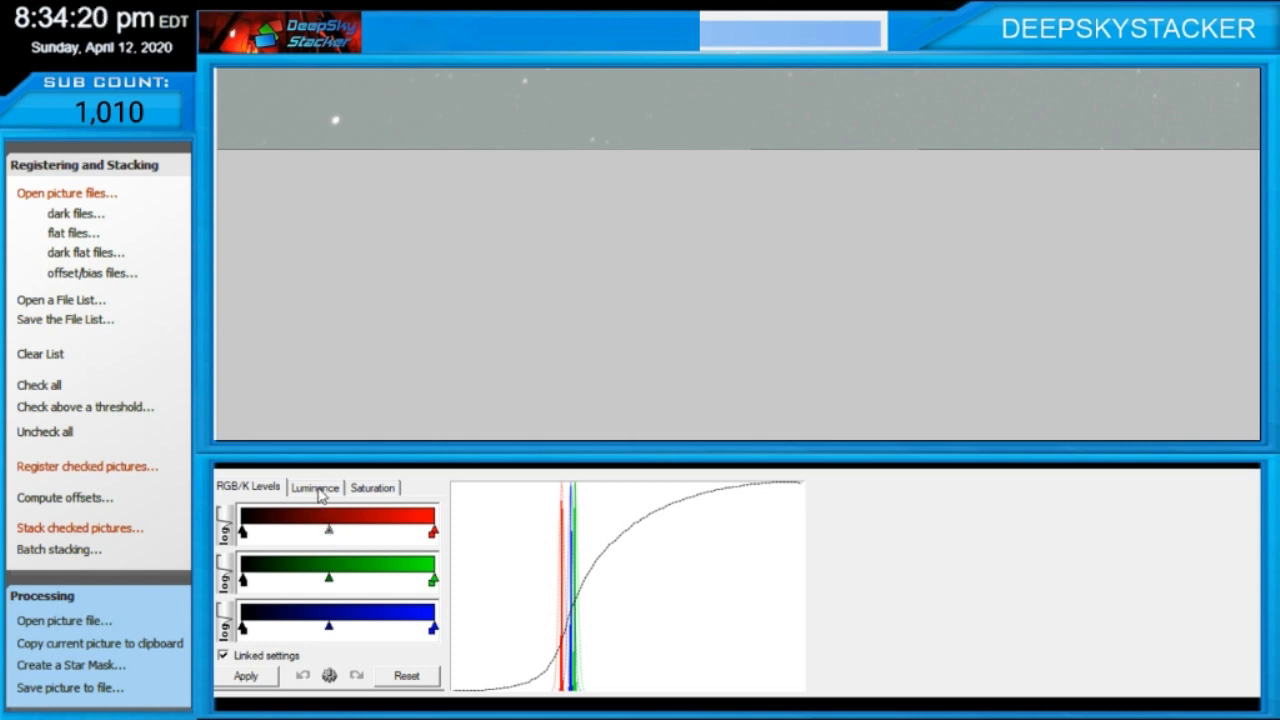
pyautogui.click(223, 655)
pyautogui.moveTo(329, 533); pyautogui.dragTo(330, 535)
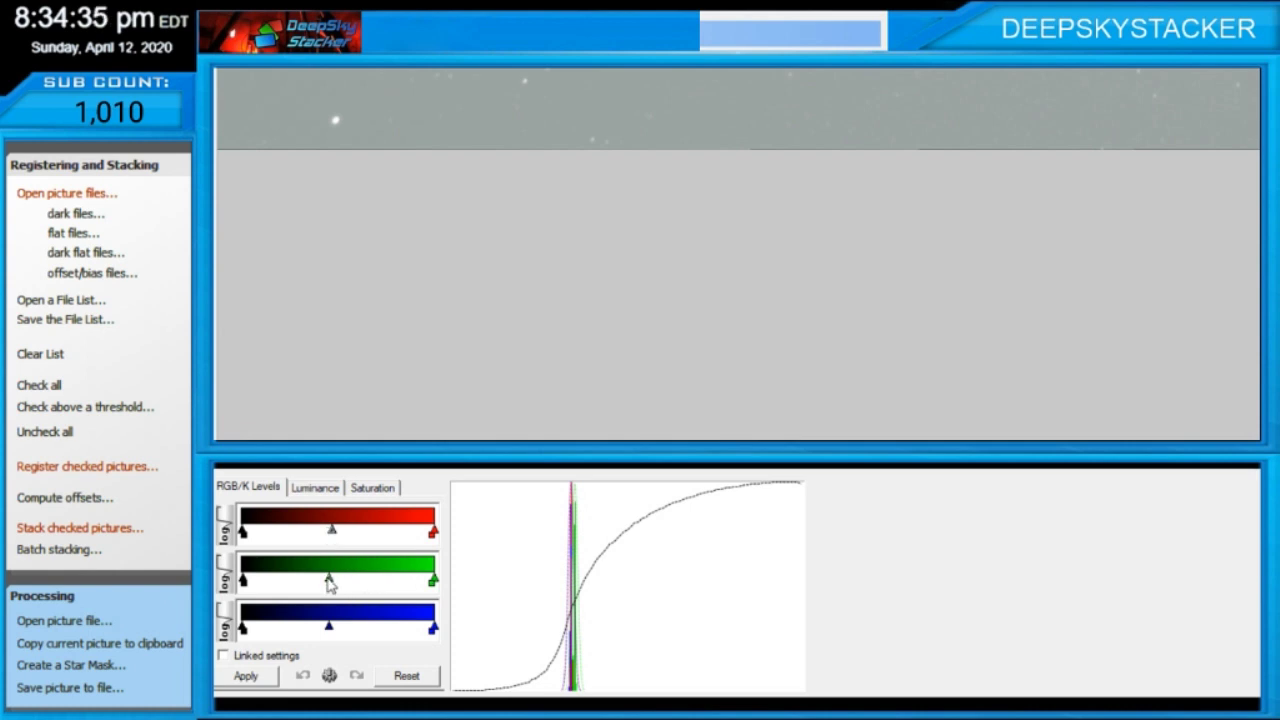
pyautogui.moveTo(330, 580); pyautogui.dragTo(328, 580)
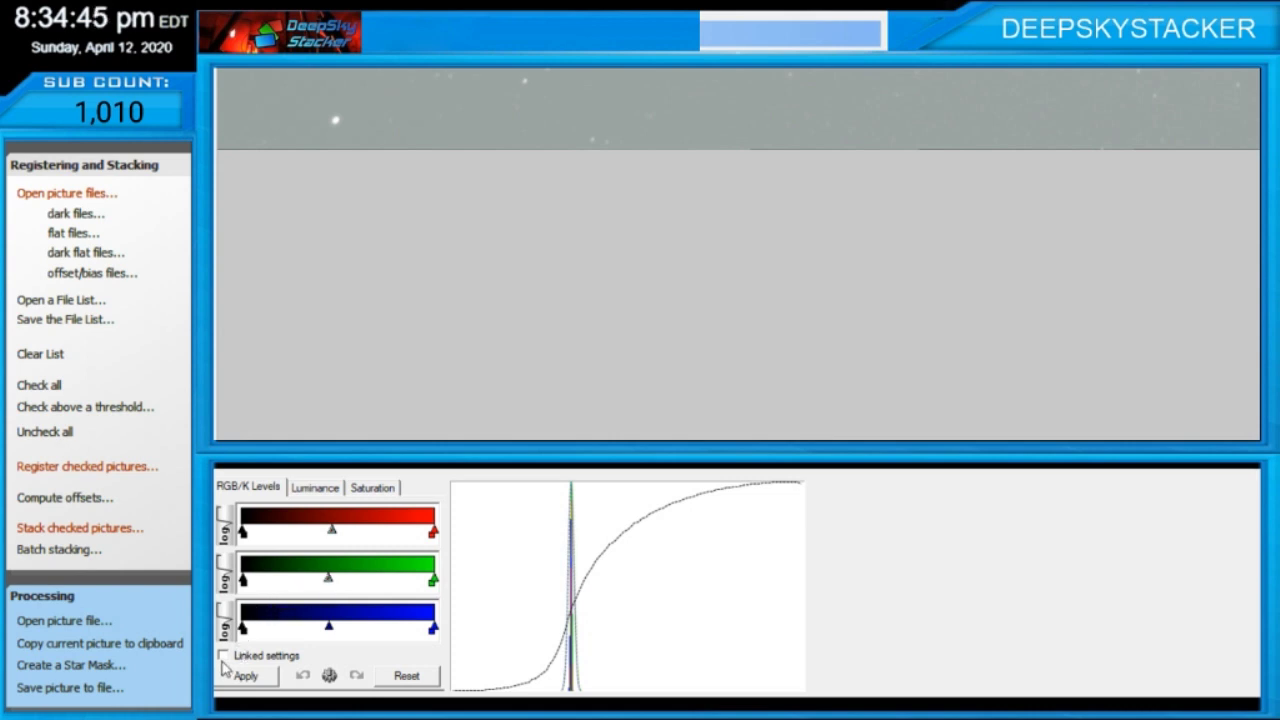
# Step: Set the stack's luminance to darkness 100.0, midtone angle 6° and value 37.0, and highlight 56.1
pyautogui.click(322, 490)
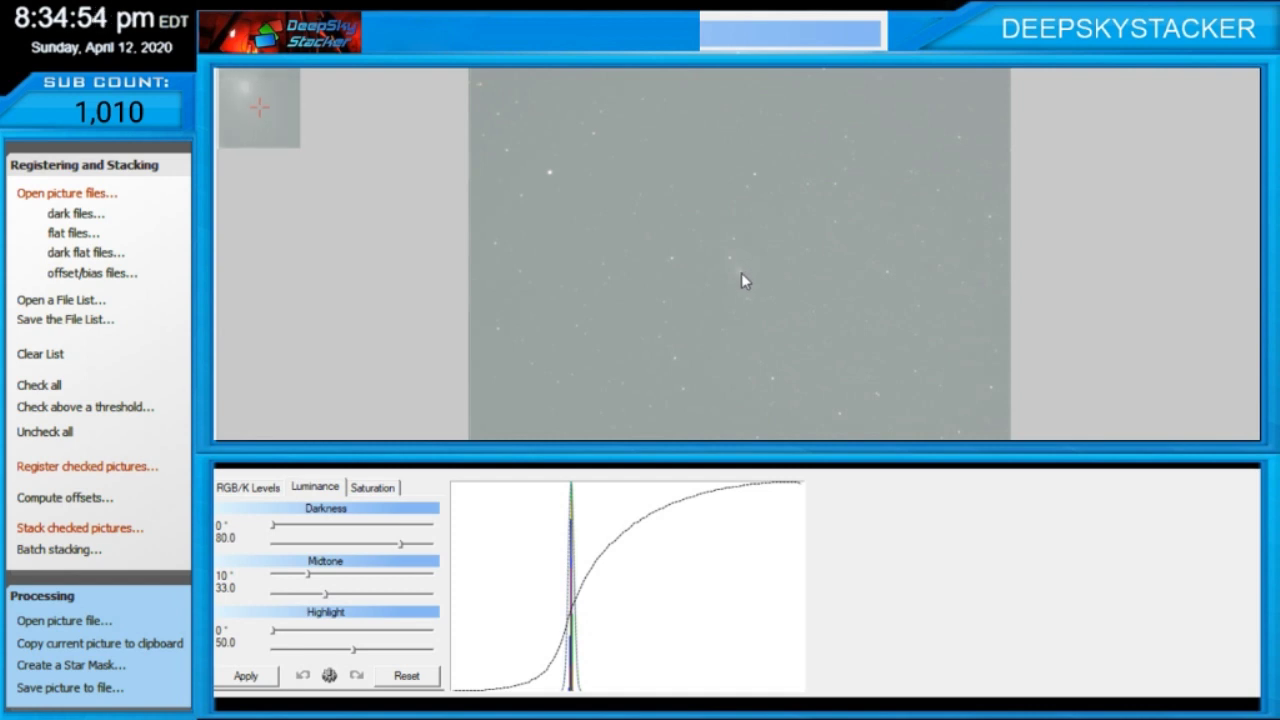
pyautogui.scroll(2, 741, 273)
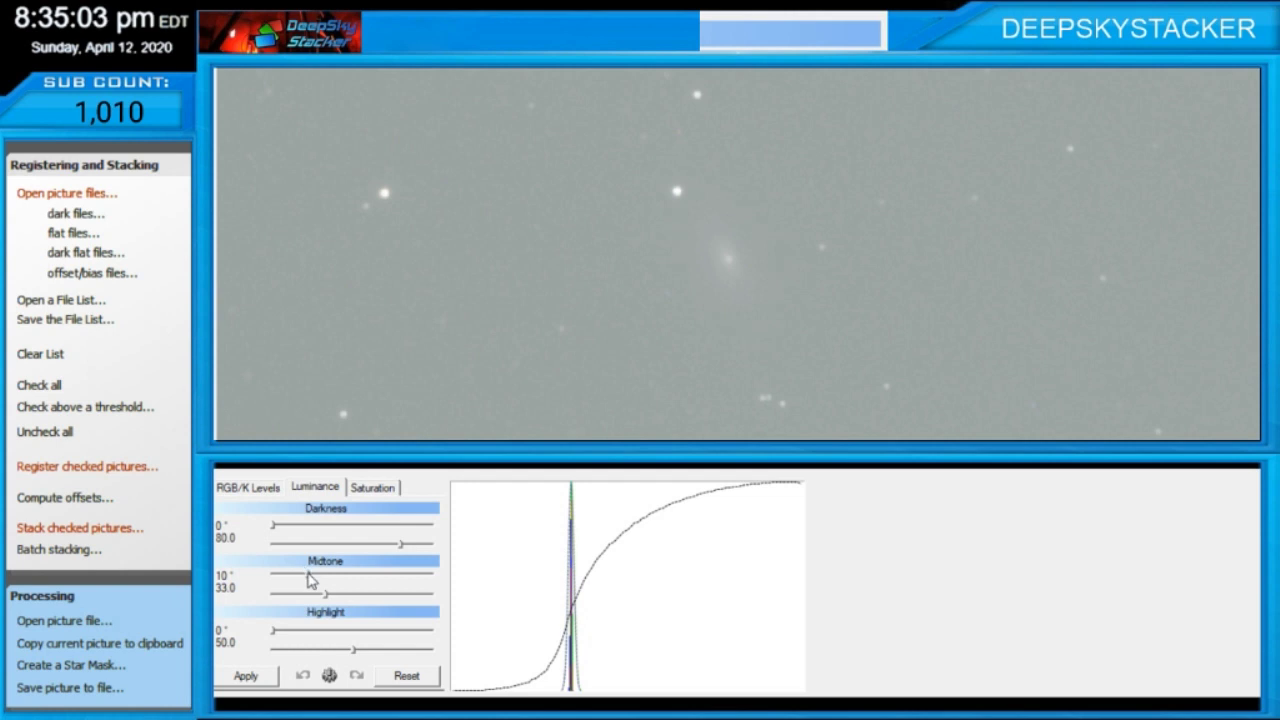
pyautogui.moveTo(303, 577); pyautogui.dragTo(332, 600)
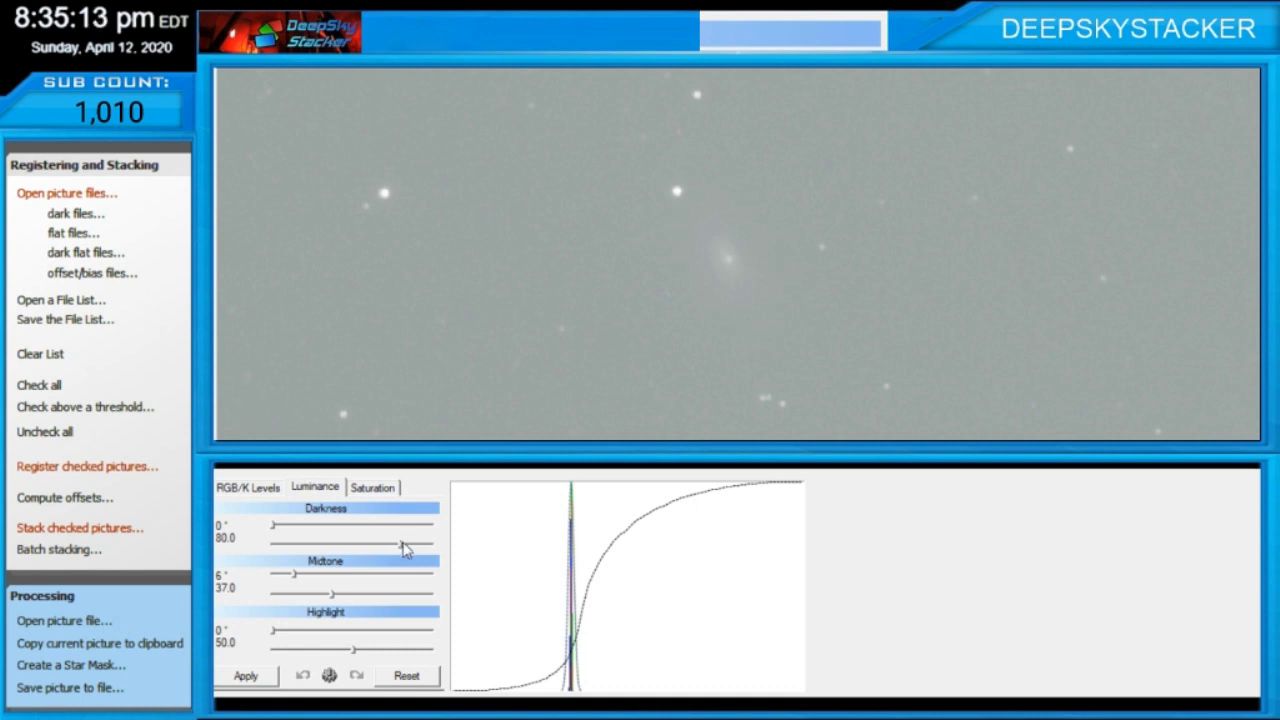
pyautogui.moveTo(402, 553); pyautogui.dragTo(453, 555)
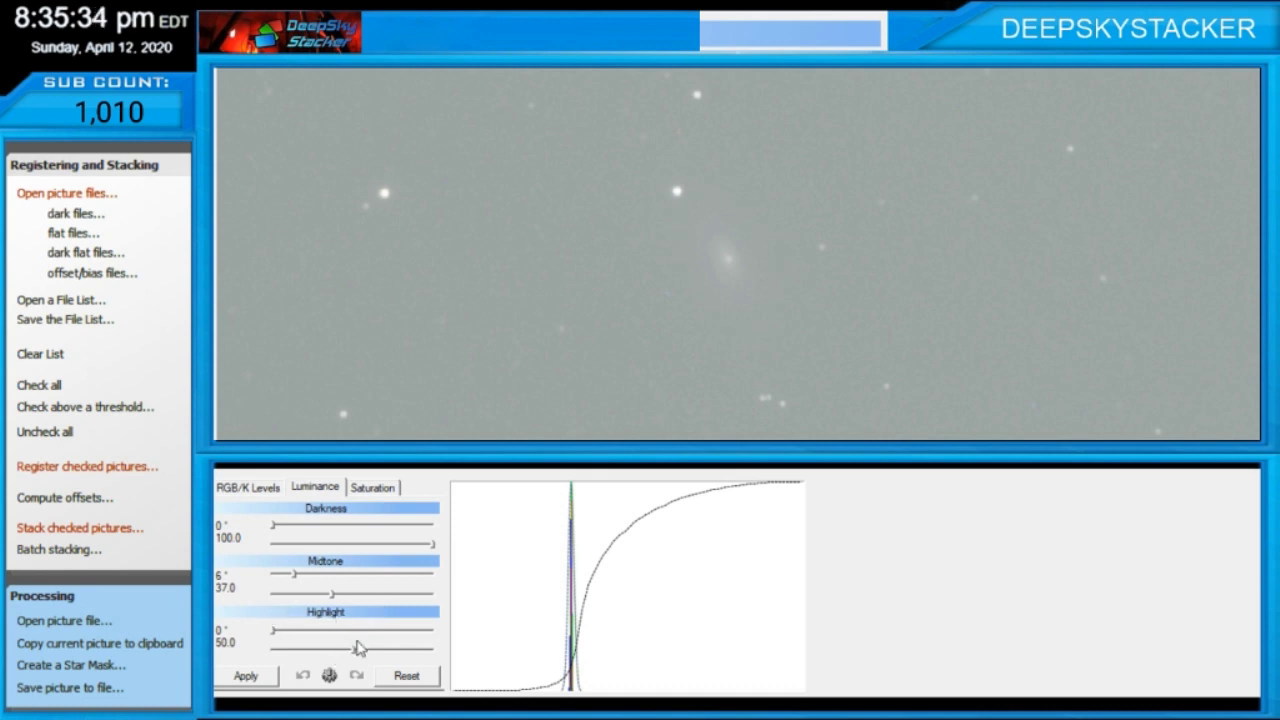
pyautogui.moveTo(354, 651); pyautogui.dragTo(364, 655)
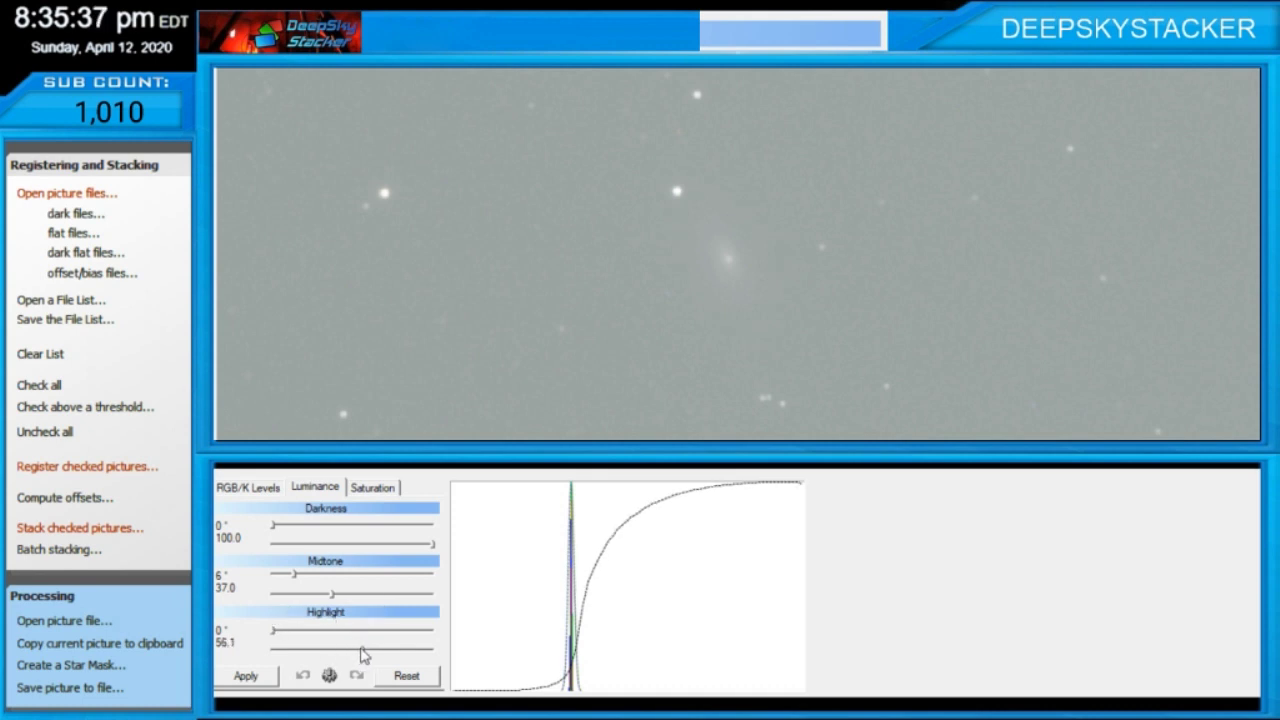
# Step: Raise the saturation shift to 18% and apply the pending luminance and saturation adjustments to the color stack
pyautogui.click(376, 488)
pyautogui.click(351, 542)
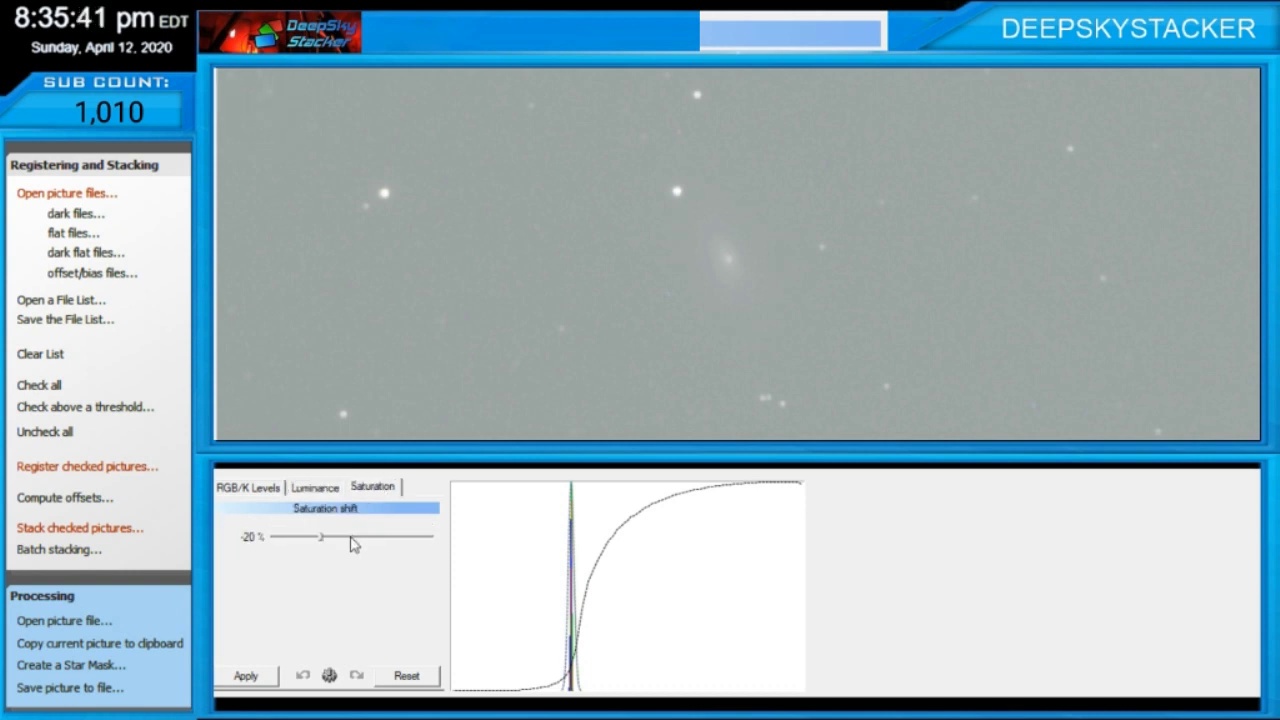
pyautogui.click(363, 542)
pyautogui.moveTo(353, 540); pyautogui.dragTo(372, 540)
pyautogui.moveTo(371, 545); pyautogui.dragTo(384, 545)
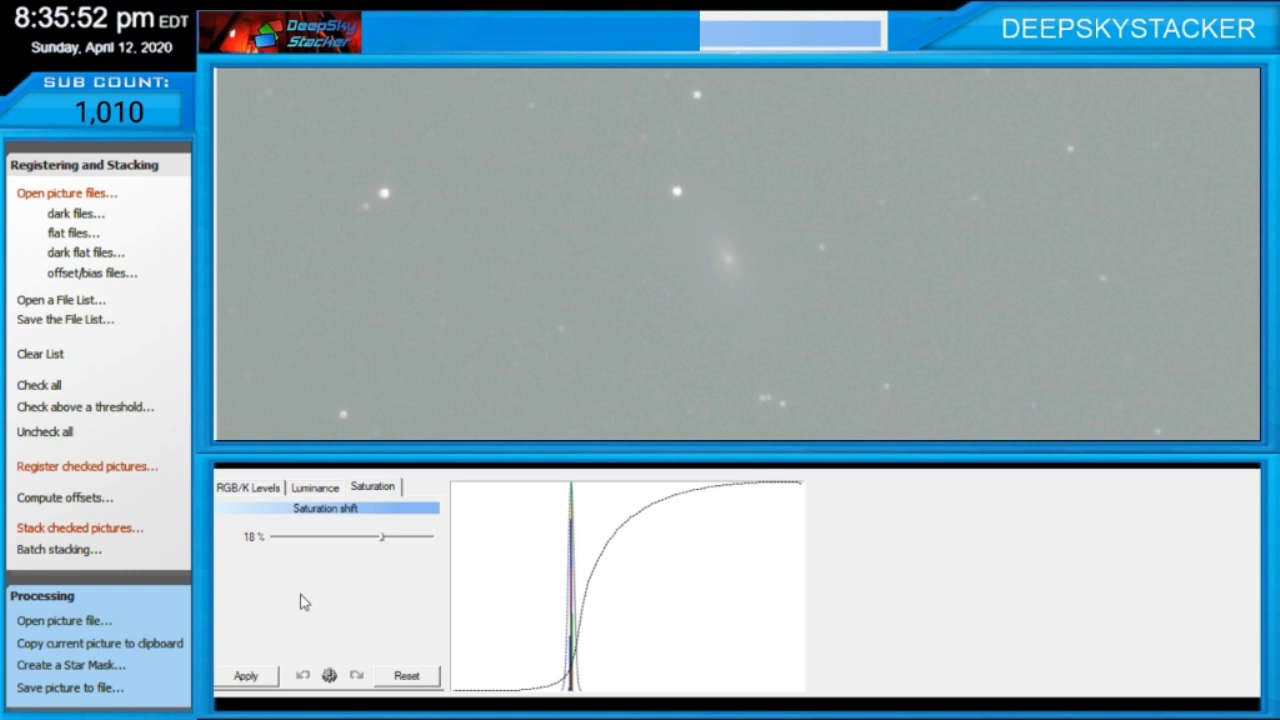
pyautogui.click(250, 678)
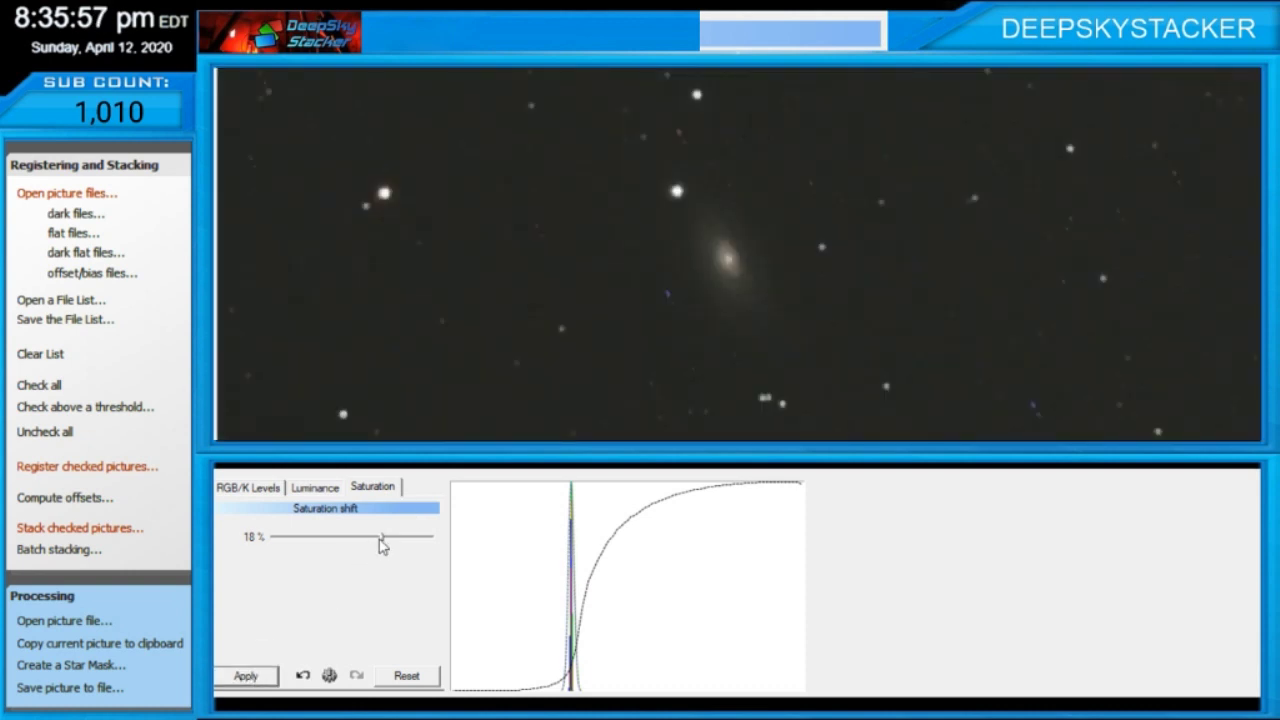
# Step: Lower the luminance midtone value to 36.1 and apply it to the color stack
pyautogui.click(275, 490)
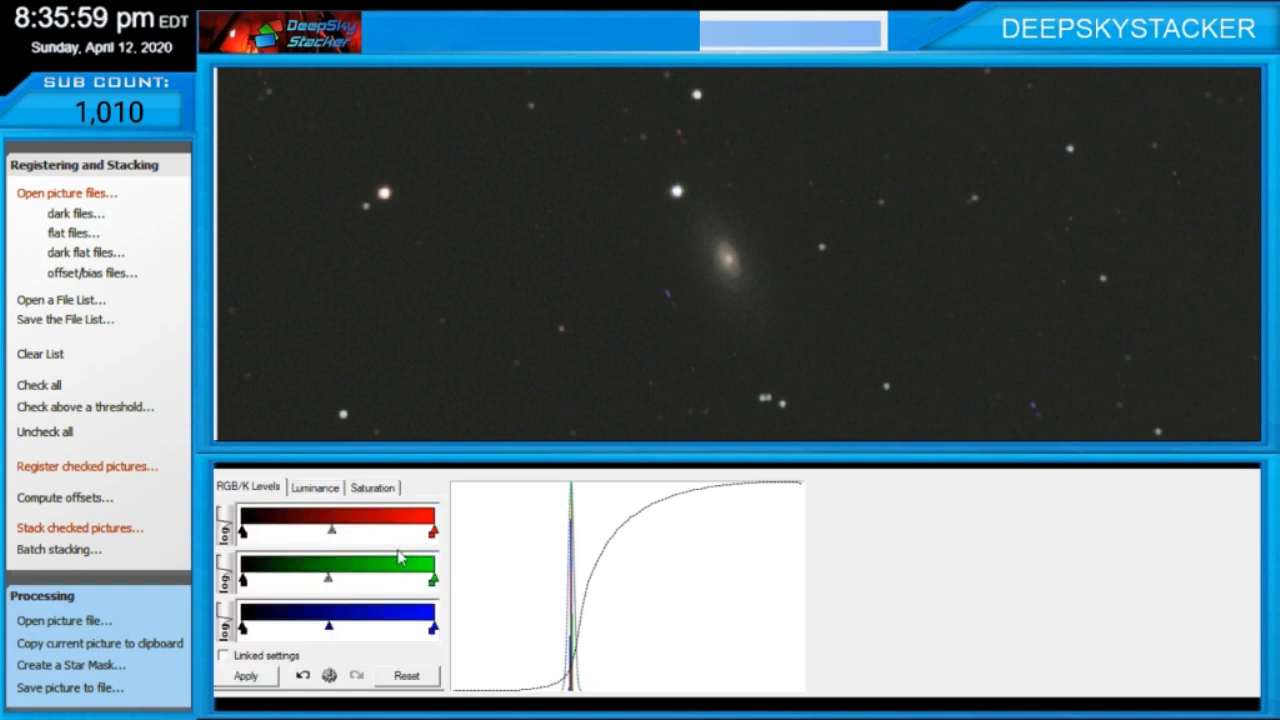
pyautogui.click(335, 494)
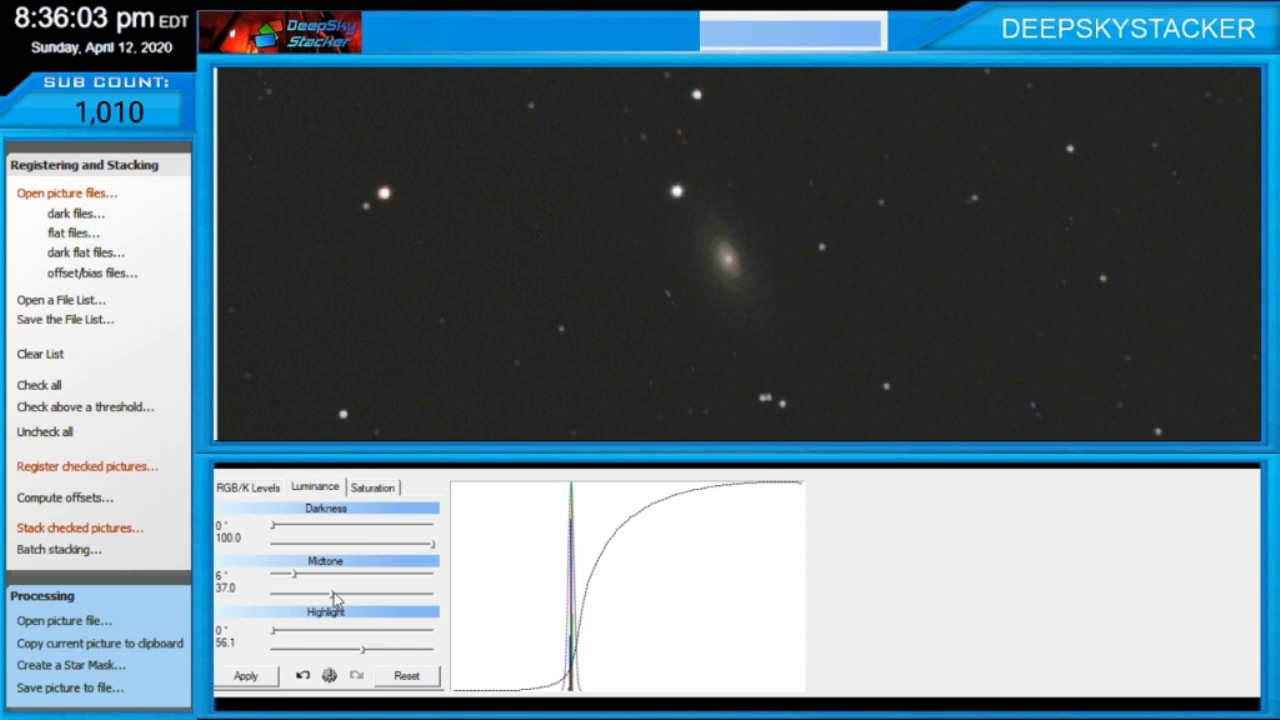
pyautogui.moveTo(333, 600); pyautogui.dragTo(331, 600)
pyautogui.click(268, 678)
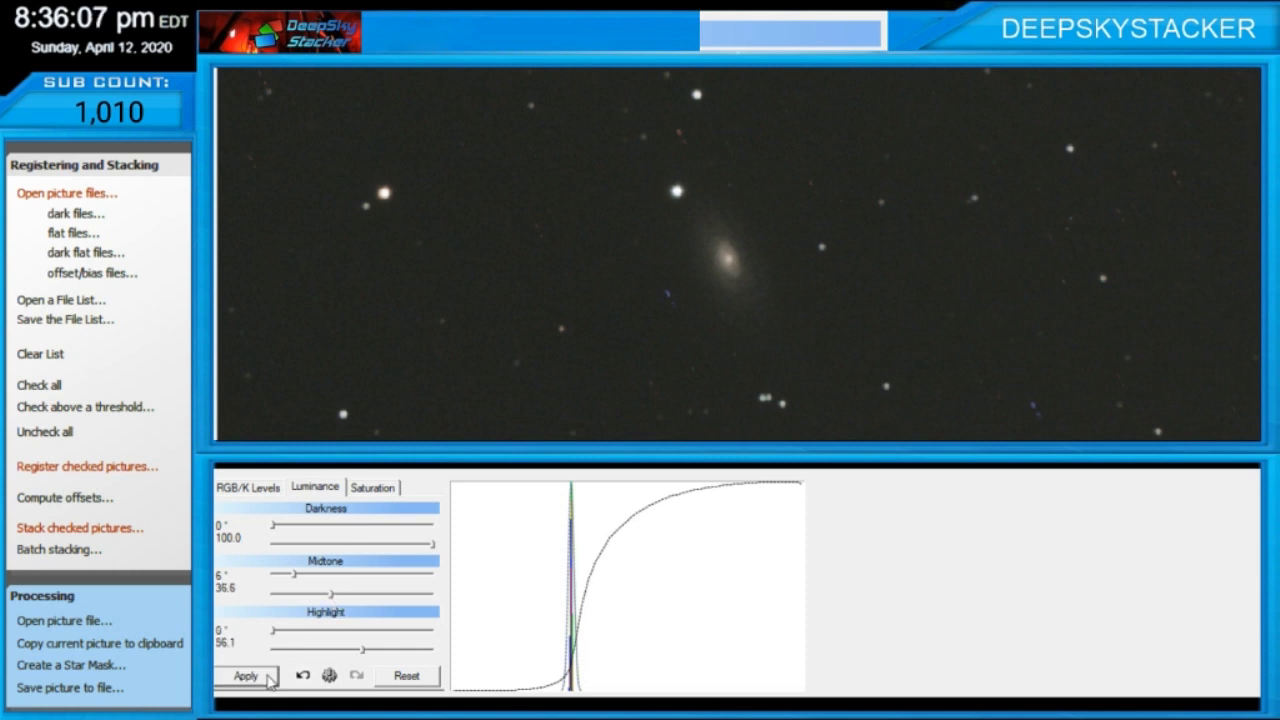
pyautogui.click(333, 600)
pyautogui.click(333, 600)
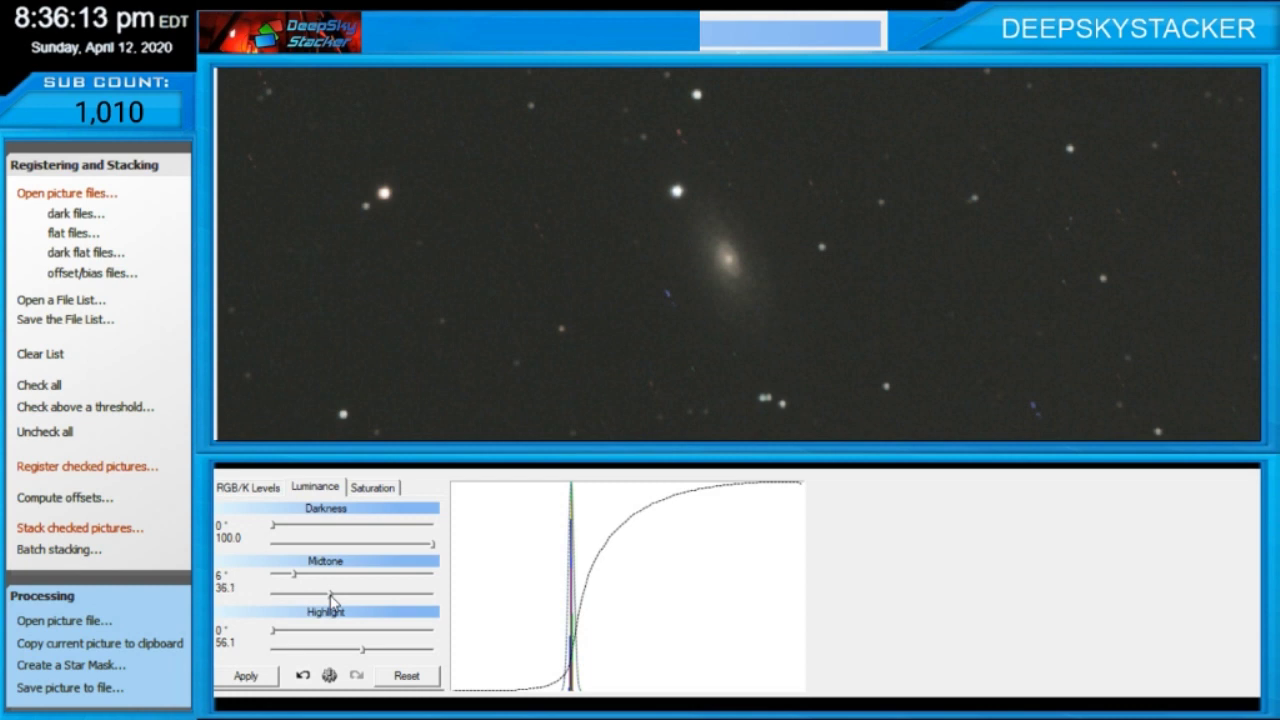
pyautogui.click(246, 676)
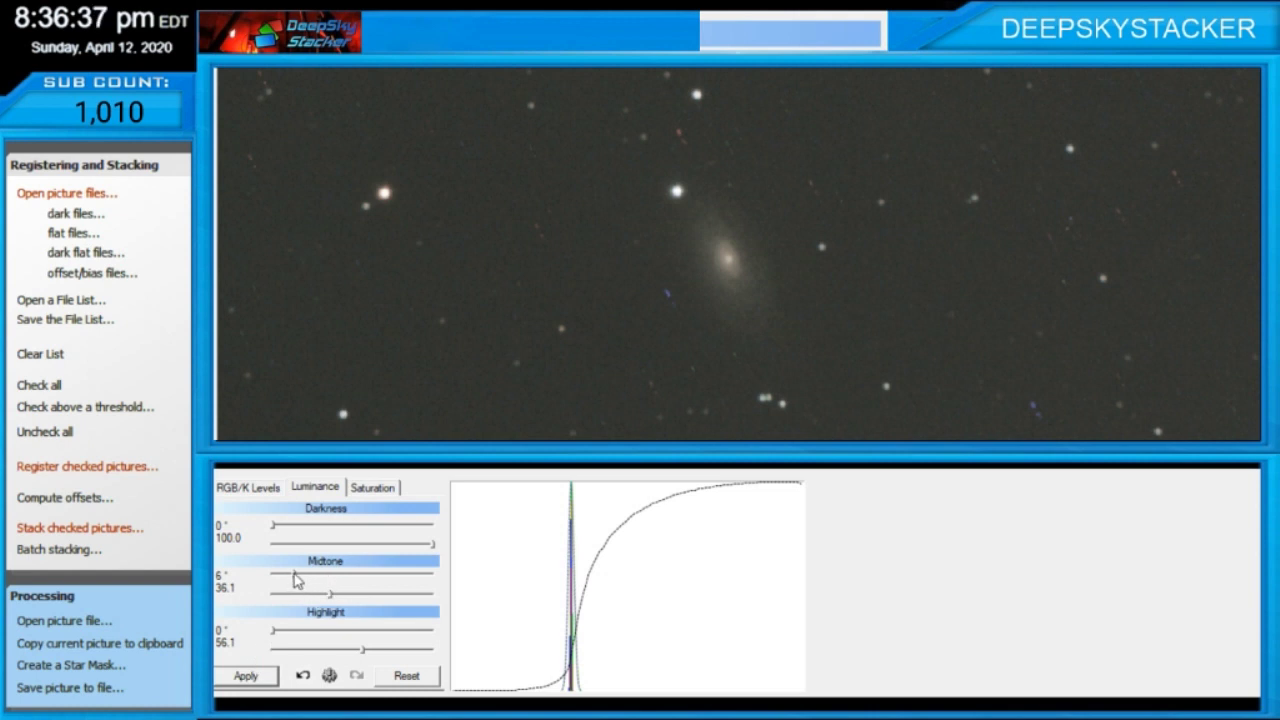
# Step: Set the luminance midtone angle to 5° and its value to 35.4, applying each change
pyautogui.moveTo(295, 574); pyautogui.dragTo(291, 574)
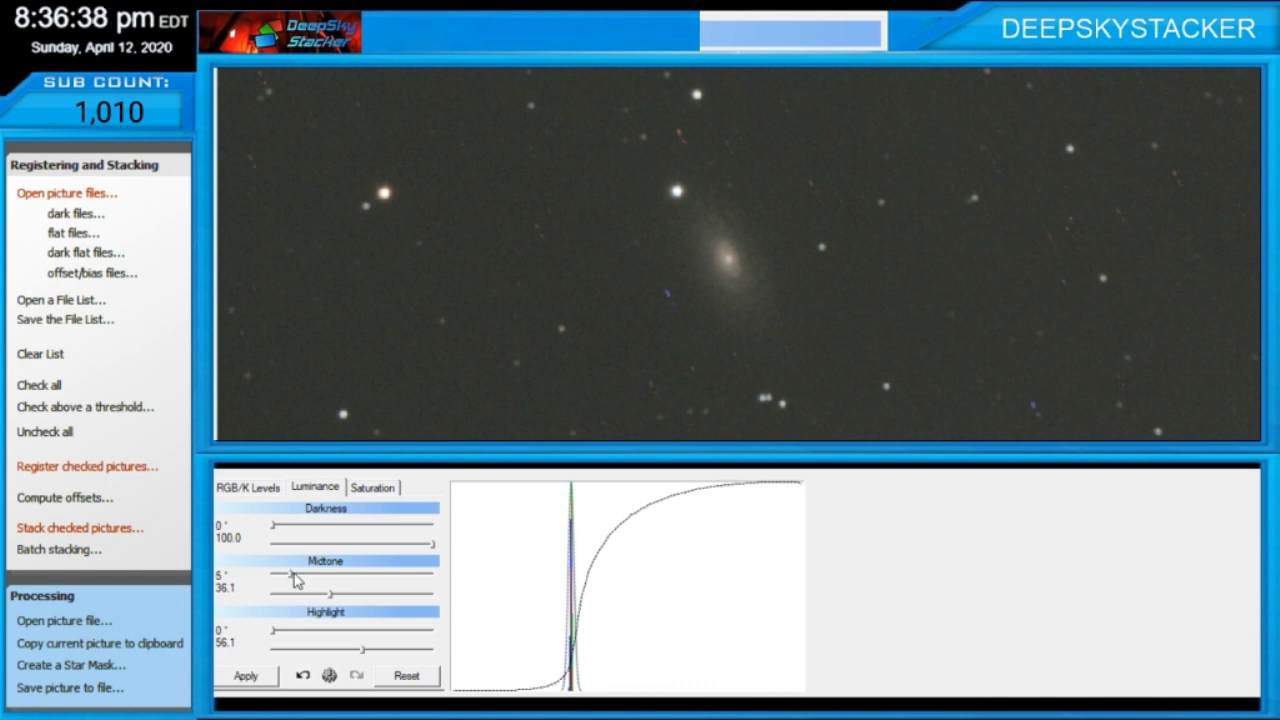
pyautogui.click(241, 677)
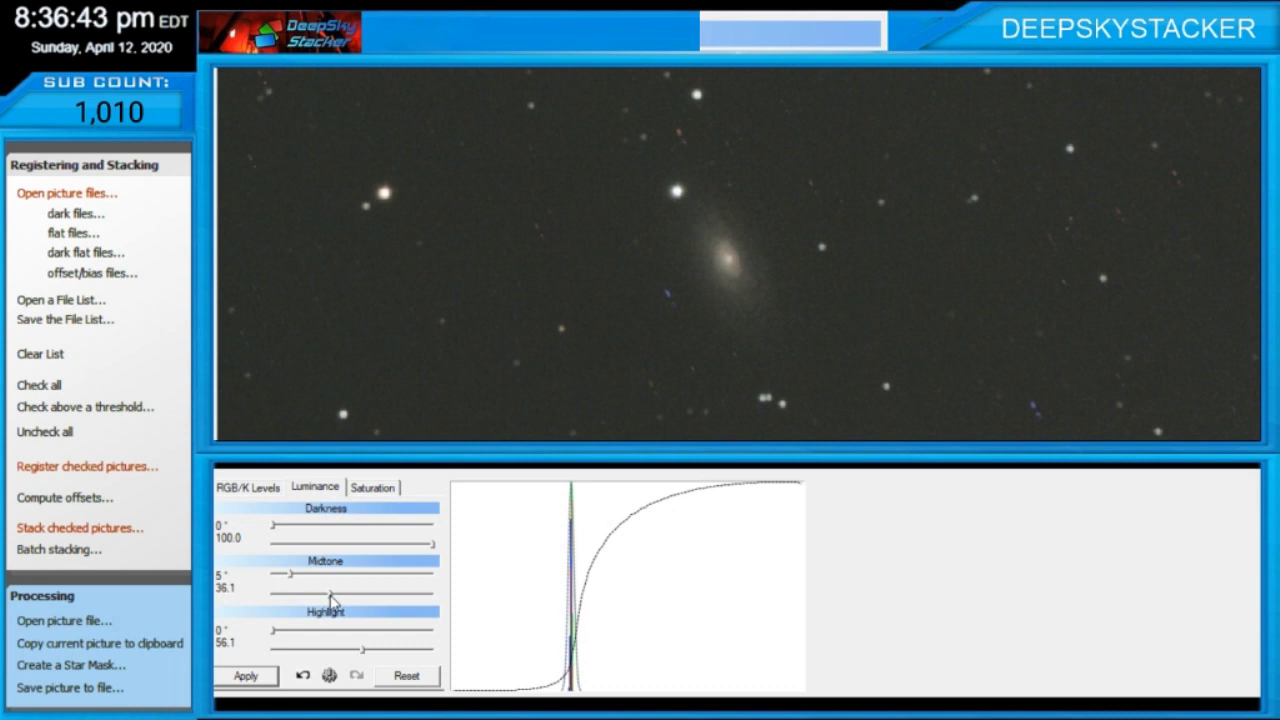
pyautogui.moveTo(331, 594); pyautogui.dragTo(330, 594)
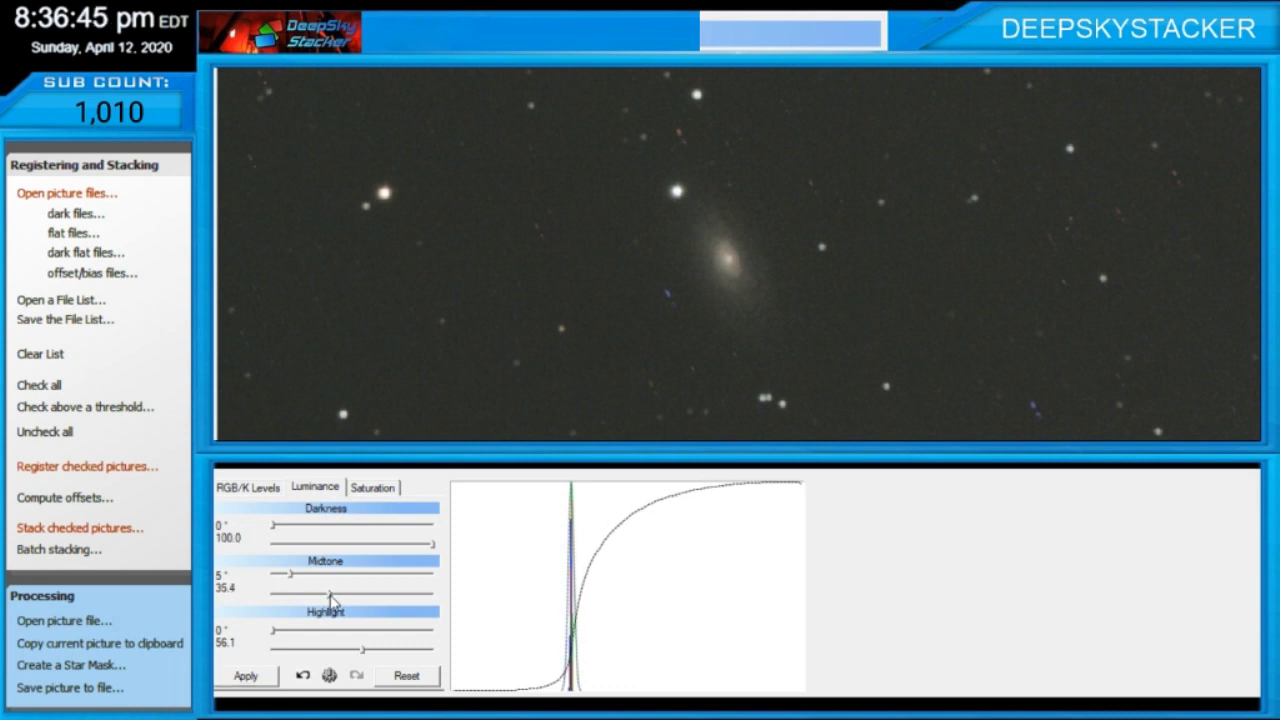
pyautogui.click(250, 679)
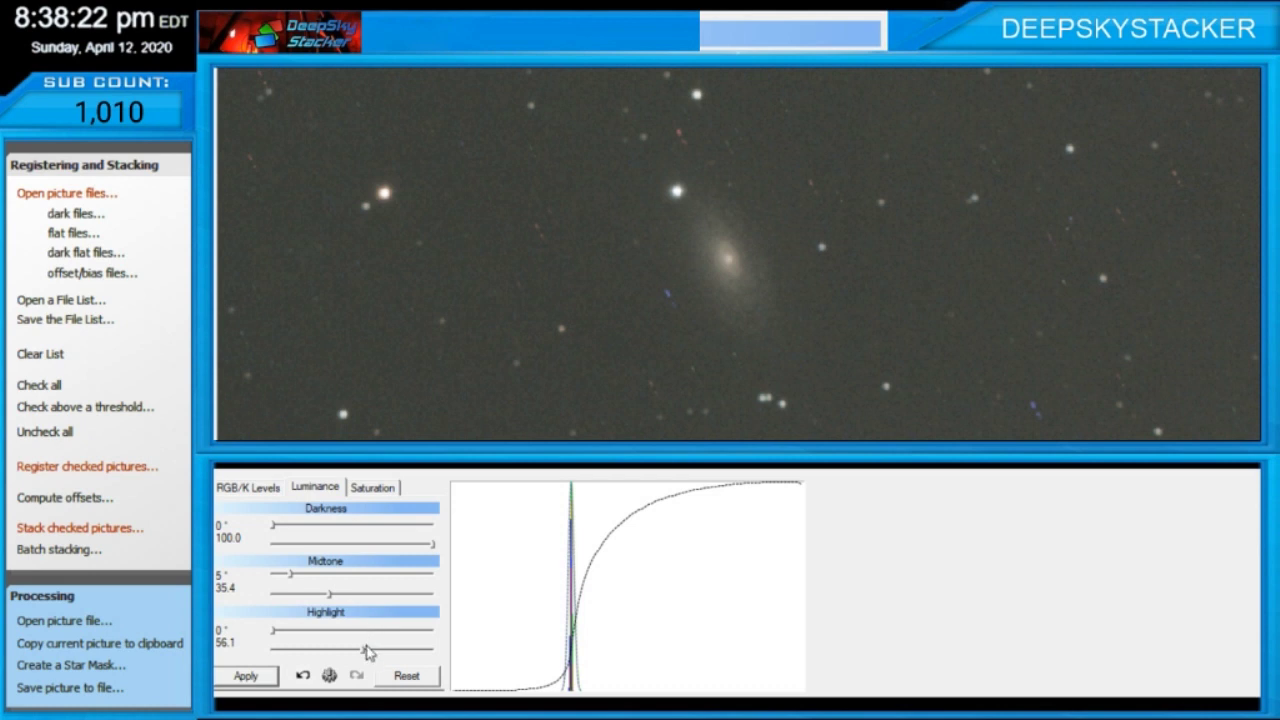
# Step: Set the luminance highlight to 59.0, darkness to 90.8 and midtone angle to 4°, applying each change
pyautogui.moveTo(365, 657); pyautogui.dragTo(367, 653)
pyautogui.click(256, 678)
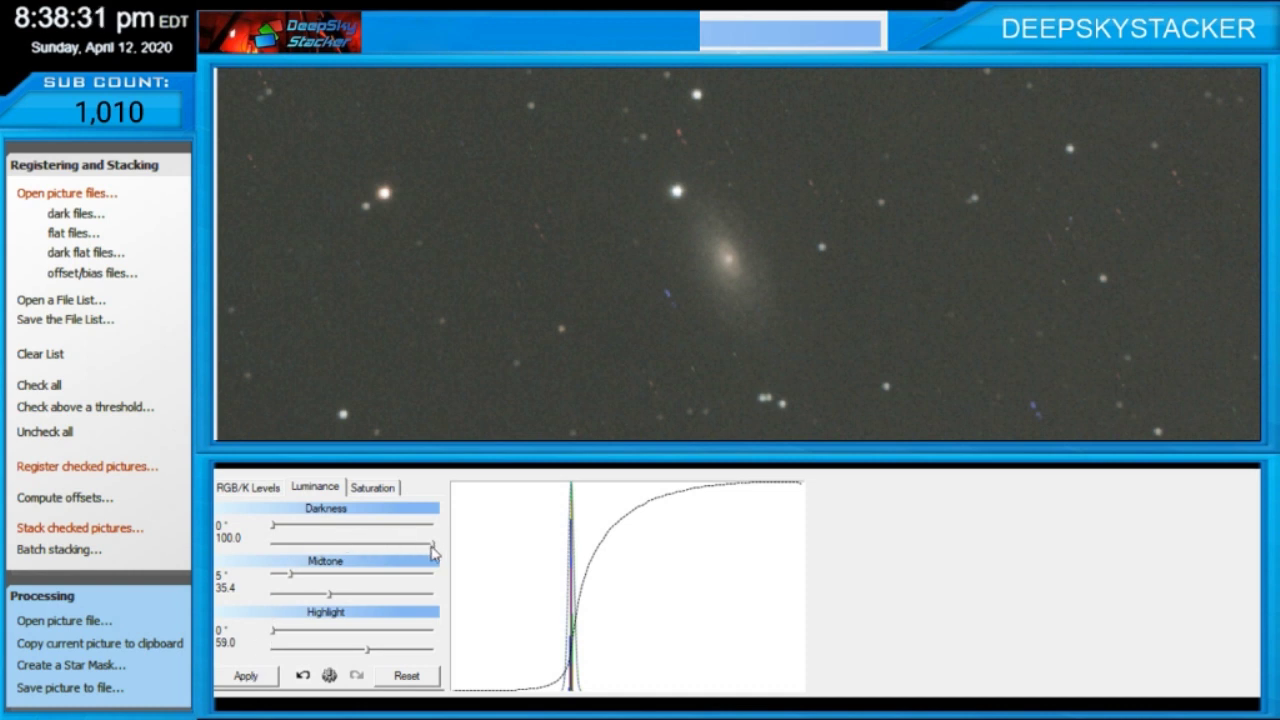
pyautogui.moveTo(434, 546); pyautogui.dragTo(417, 549)
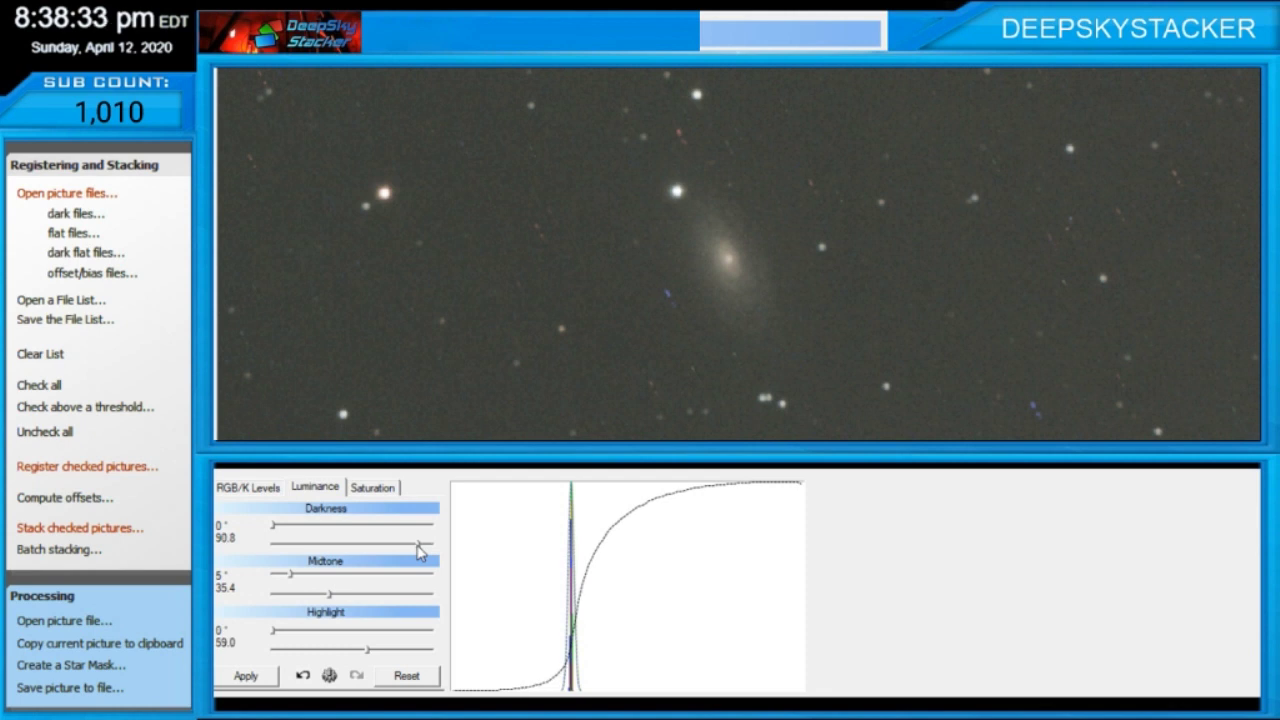
pyautogui.click(255, 678)
pyautogui.moveTo(288, 576); pyautogui.dragTo(285, 576)
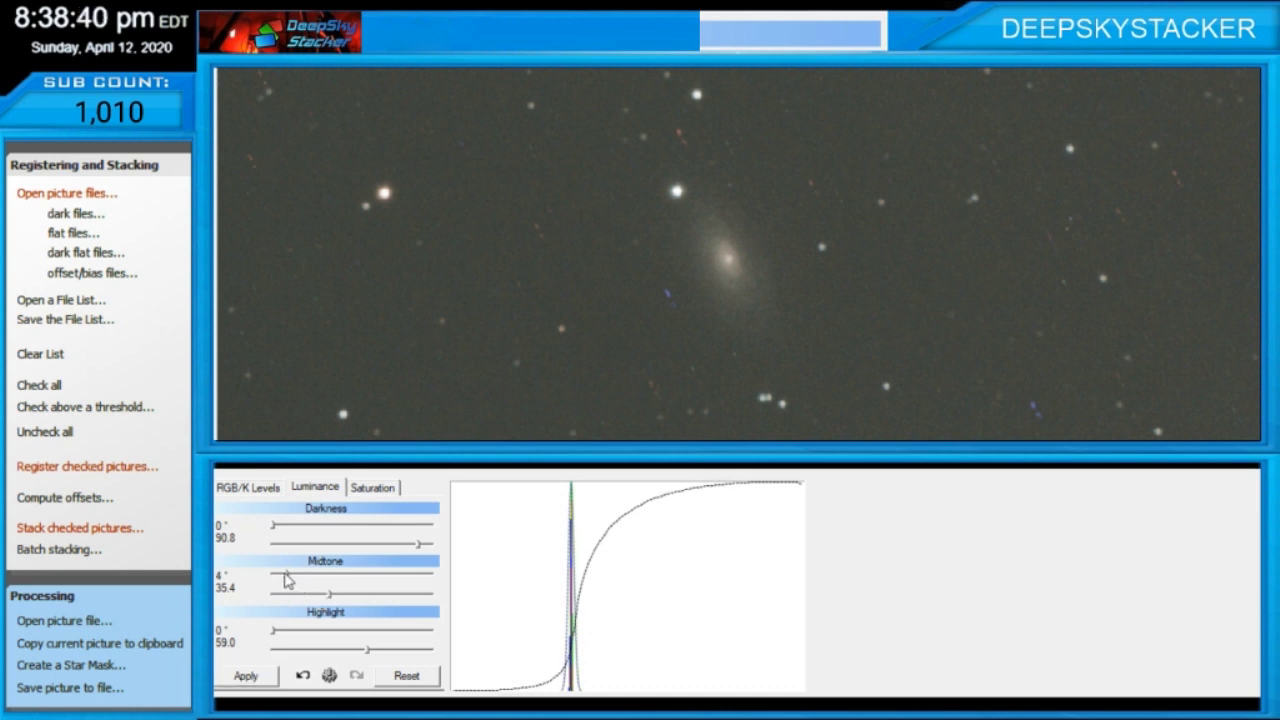
pyautogui.click(248, 677)
# Step: Try a luminance midtone value of 33.5 on the color stack and undo the adjustment
pyautogui.moveTo(331, 594); pyautogui.dragTo(327, 594)
pyautogui.click(275, 677)
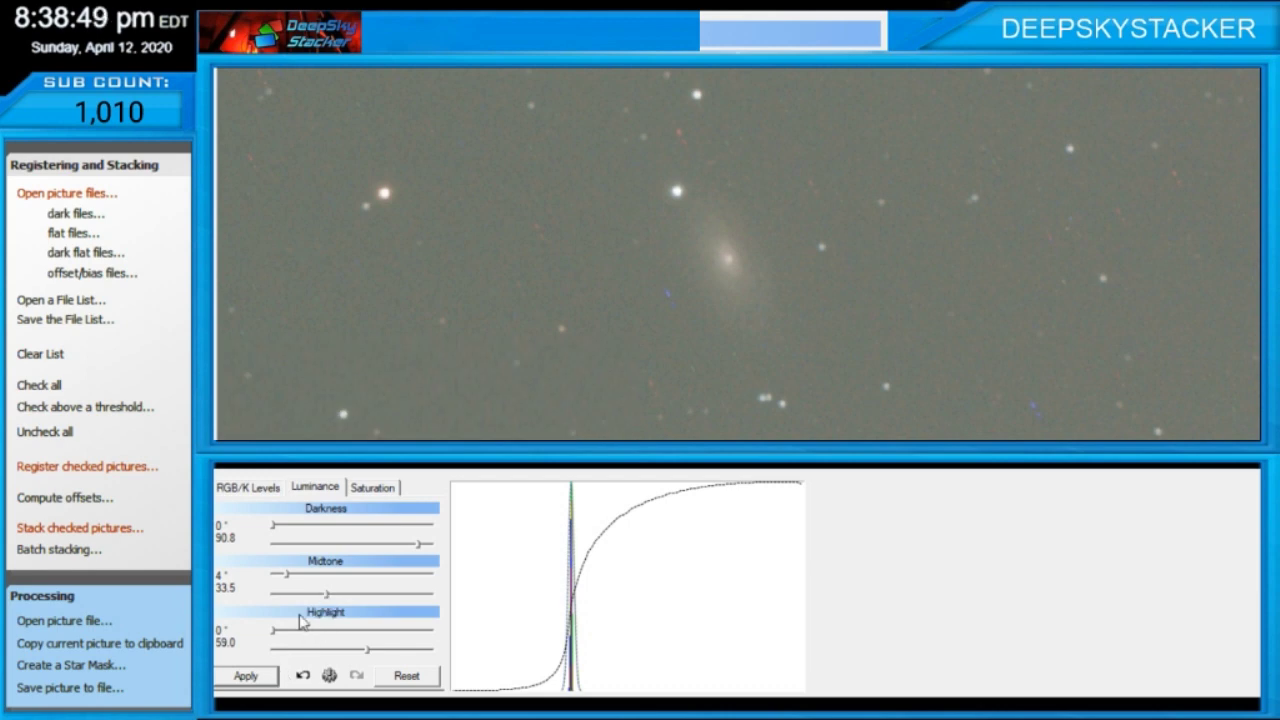
pyautogui.click(303, 676)
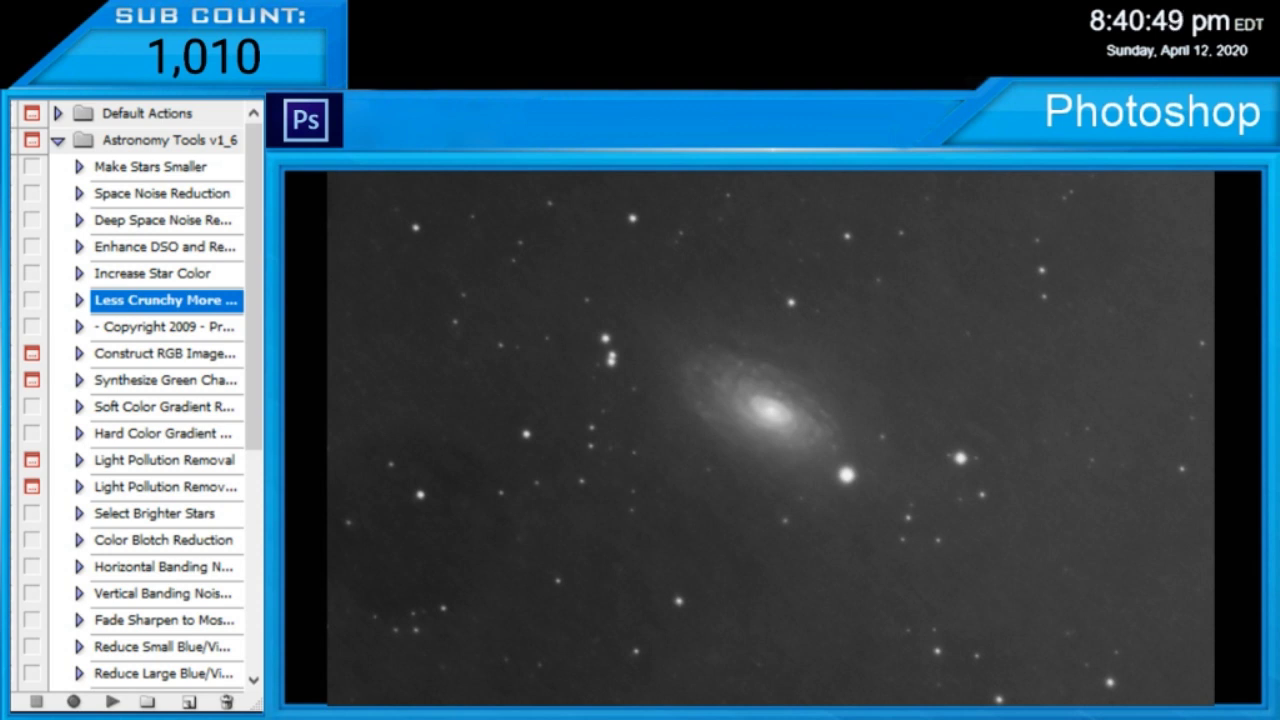
# Step: Switch to Photoshop, show the images in floating windows, and move sun.TIF aside to bring the monochrome galaxy image forward
pyautogui.hotkey('ctrl', '-')
pyautogui.hotkey('ctrl', '-')
pyautogui.hotkey('ctrl', '-')
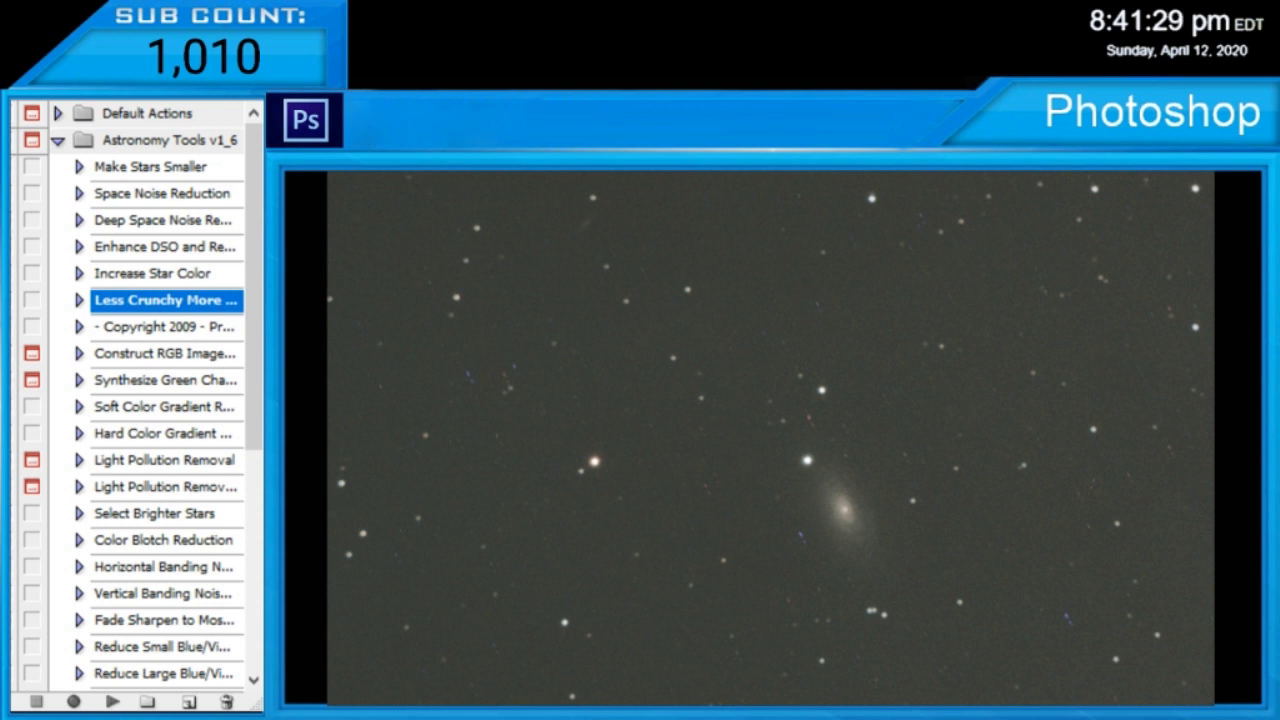
pyautogui.press('f')
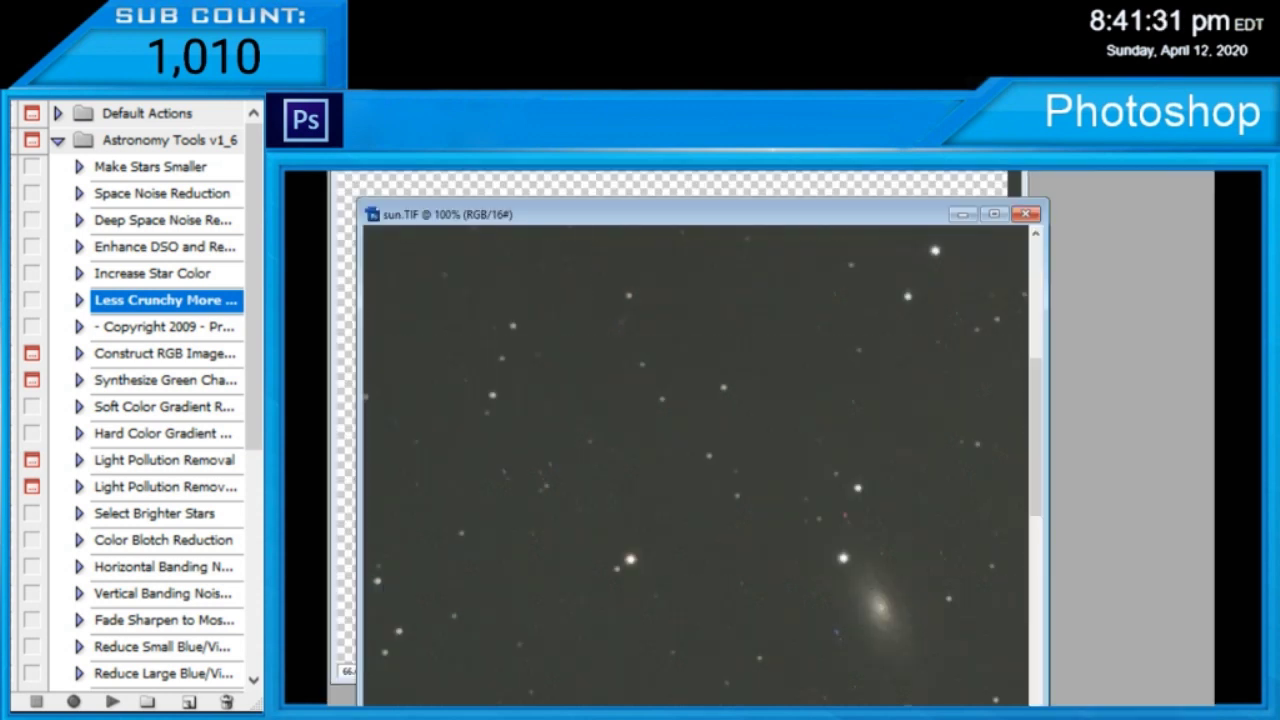
pyautogui.moveTo(700, 214); pyautogui.dragTo(960, 210)
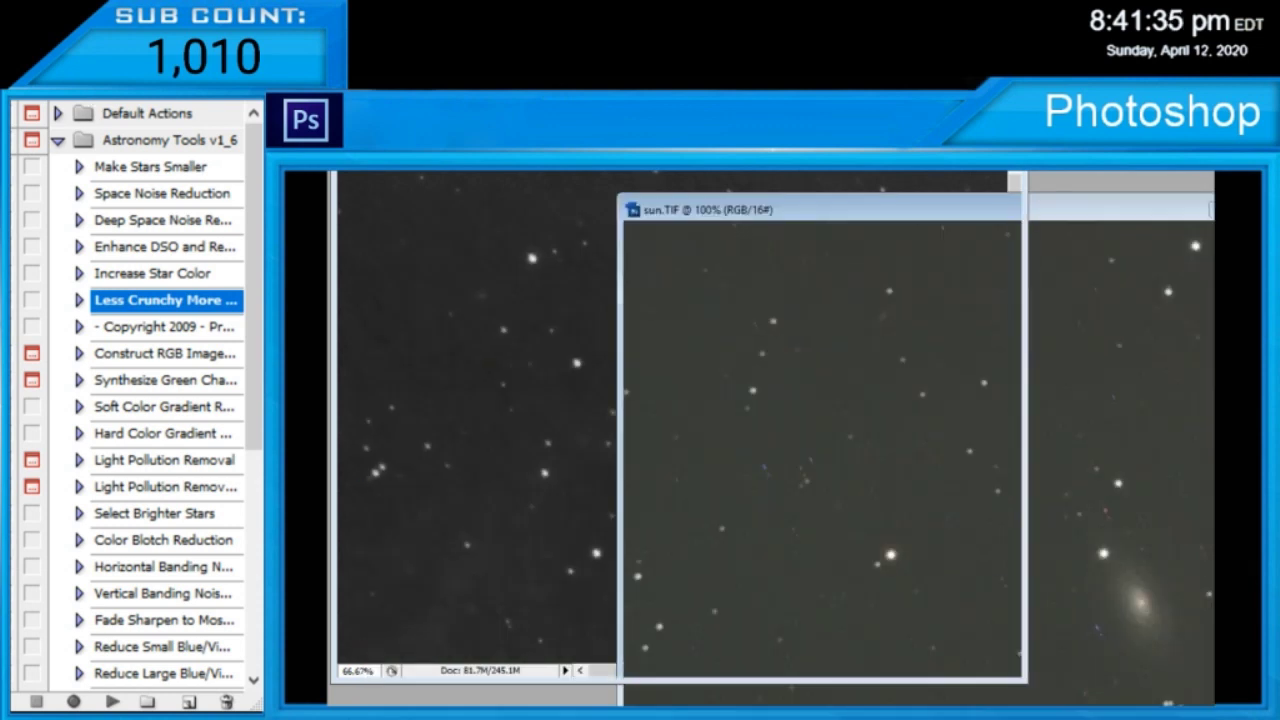
pyautogui.hotkey('ctrl', 'Tab')
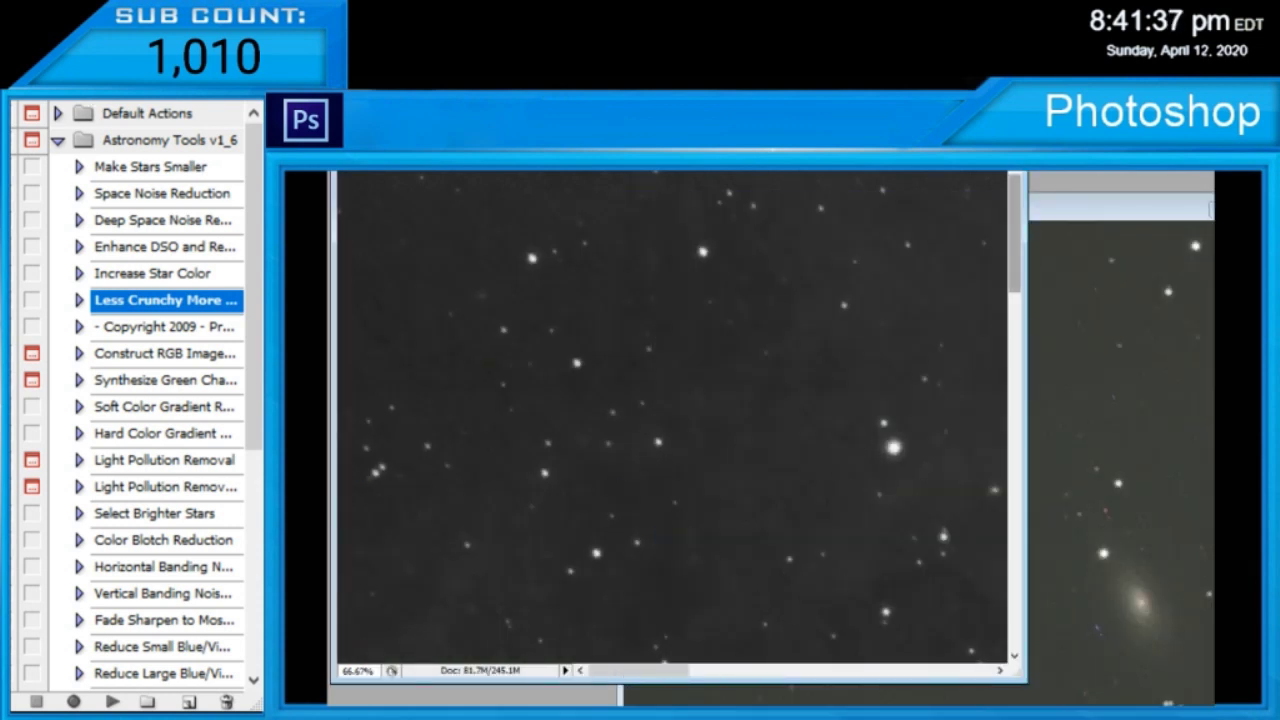
# Step: Examine the galaxy and the star field below it in the monochrome image, and return to the enlarged sun.TIF view
pyautogui.scroll(-5, 975, 361)
pyautogui.scroll(-5, 672, 418)
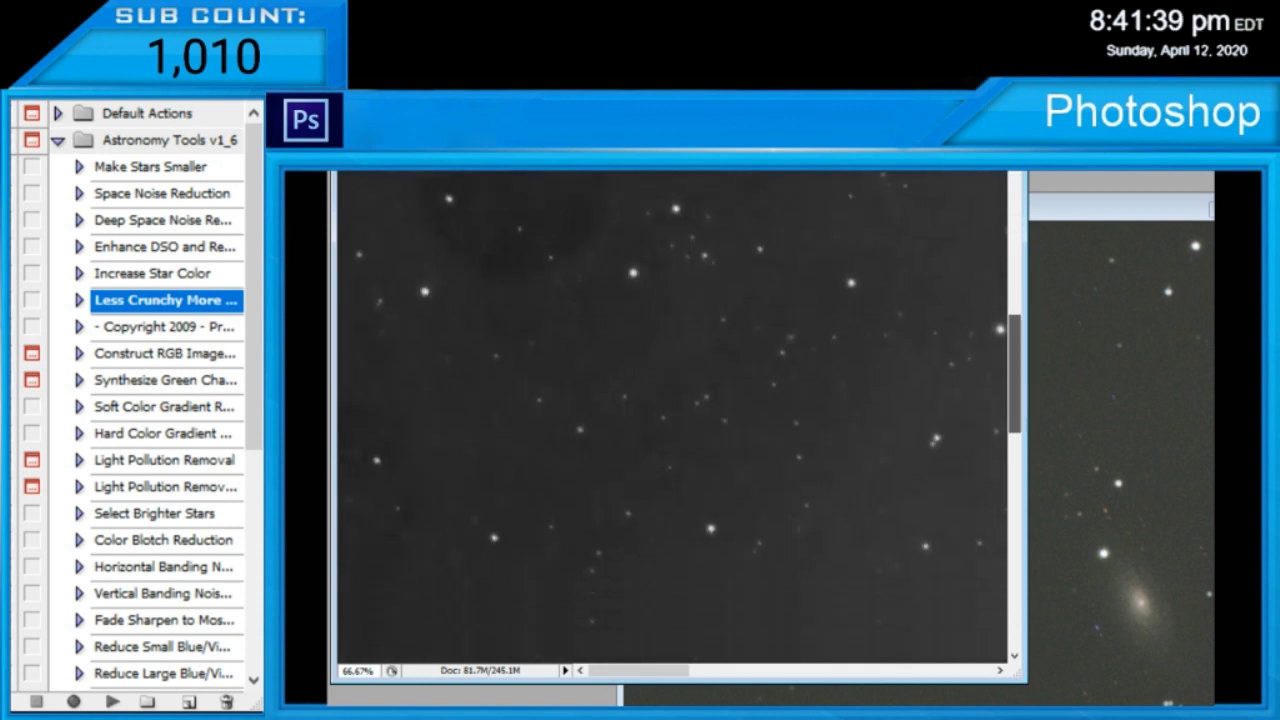
pyautogui.scroll(-4, 672, 418)
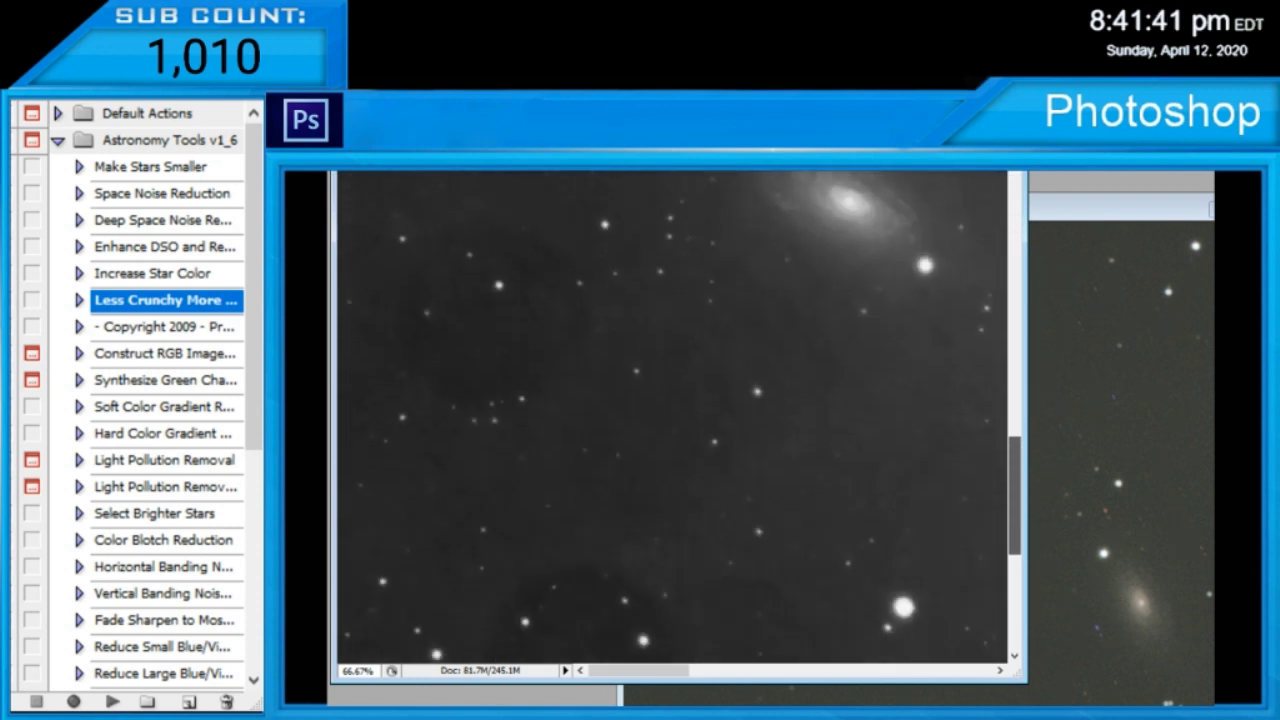
pyautogui.hscroll(8, 672, 418)
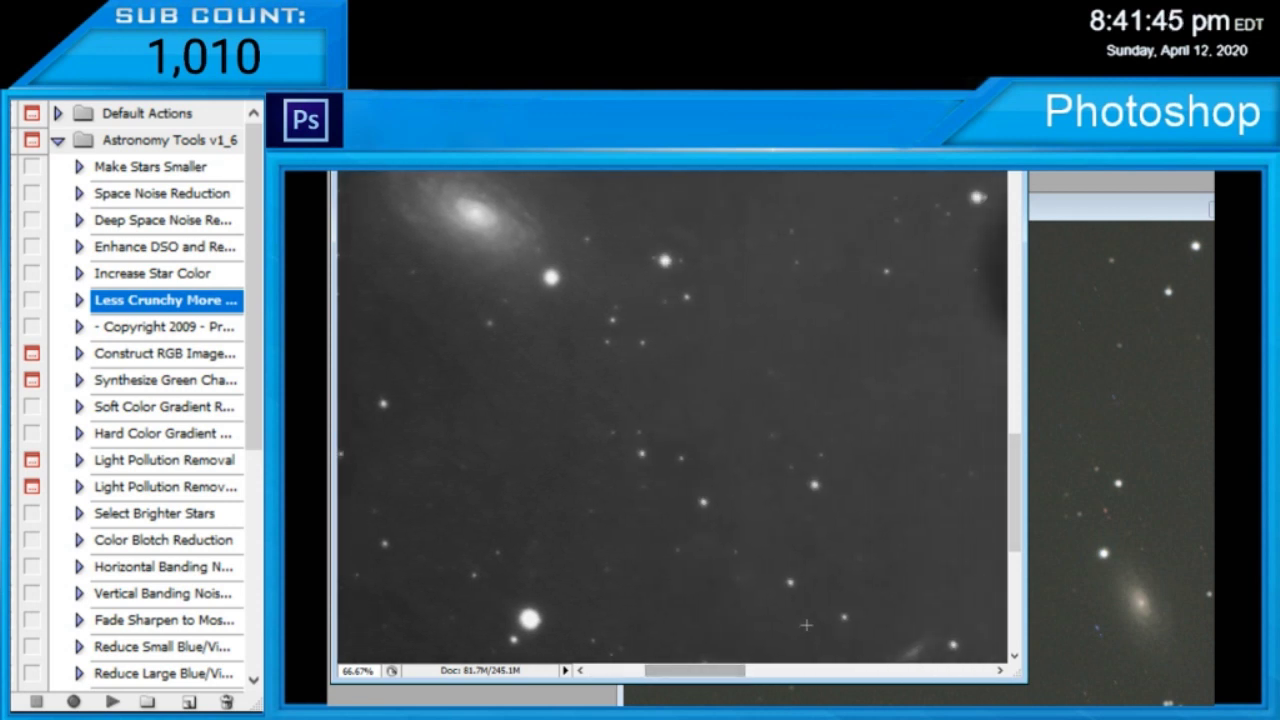
pyautogui.scroll(-1, 679, 416)
pyautogui.scroll(-3, 679, 416)
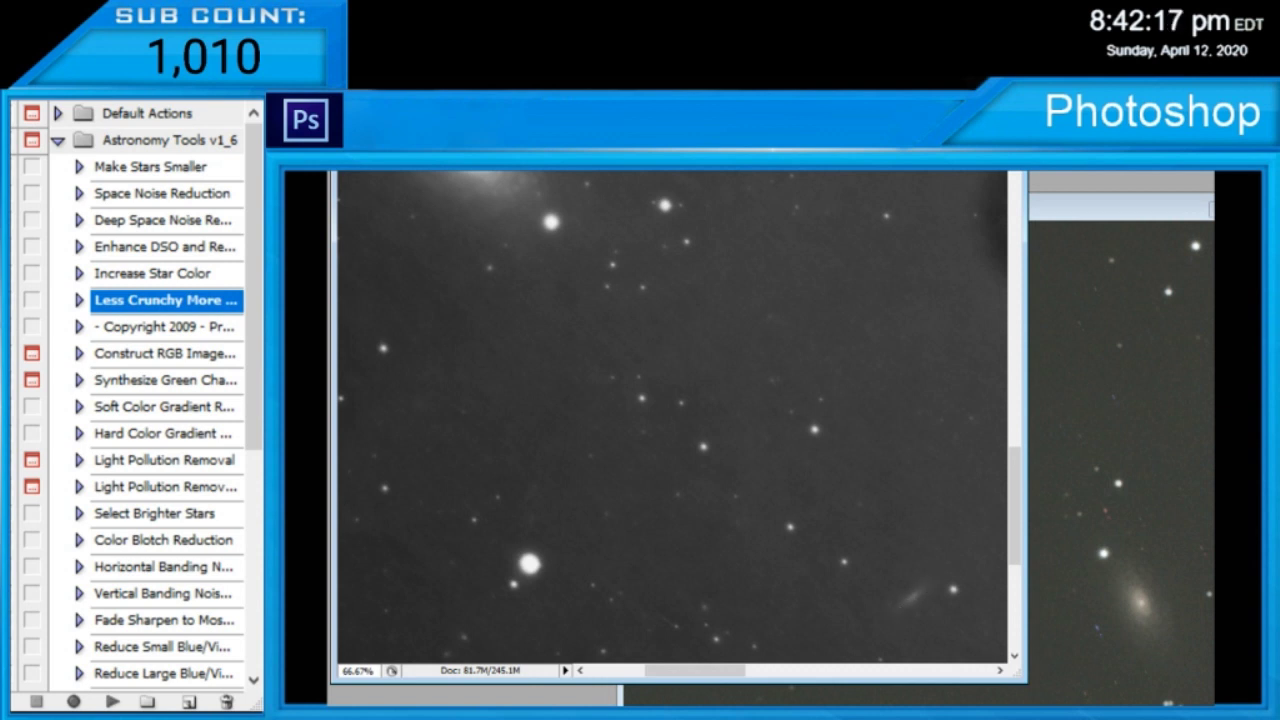
pyautogui.doubleClick(1031, 208)
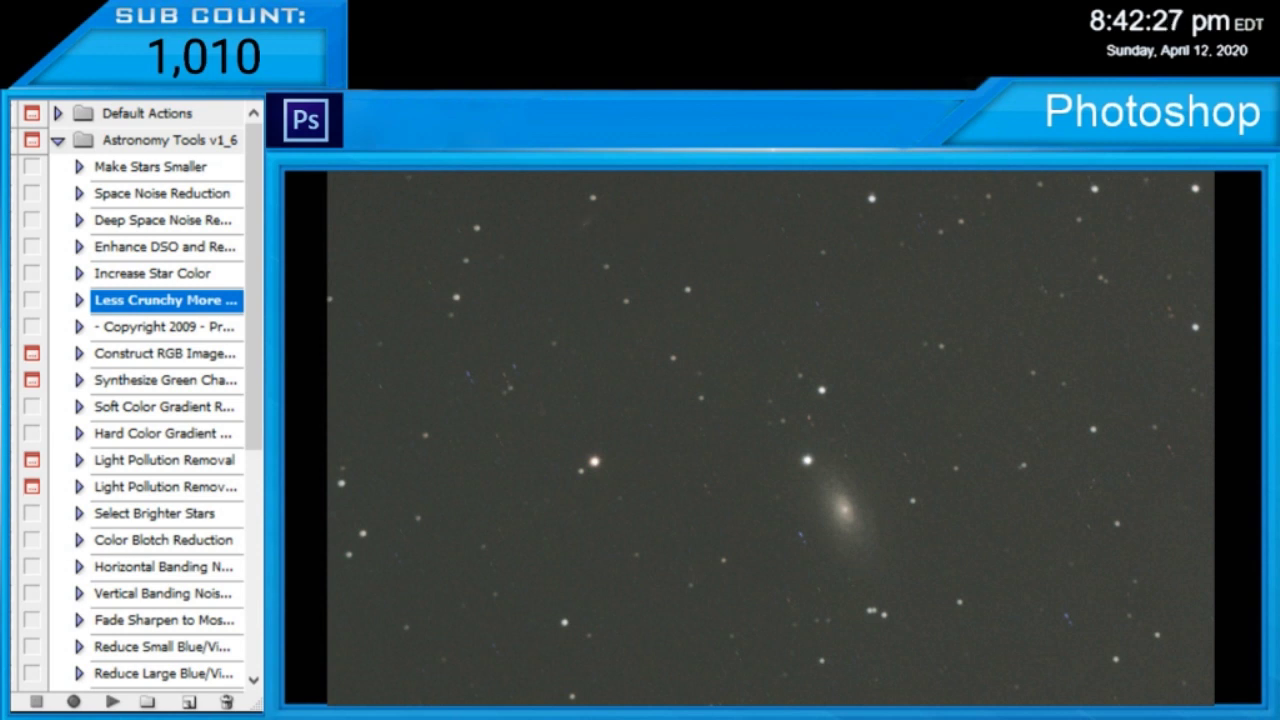
# Step: Select the Make Stars Smaller action, crop a narrow border off all four edges of sun.TIF, and clear the selection
pyautogui.click(130, 168)
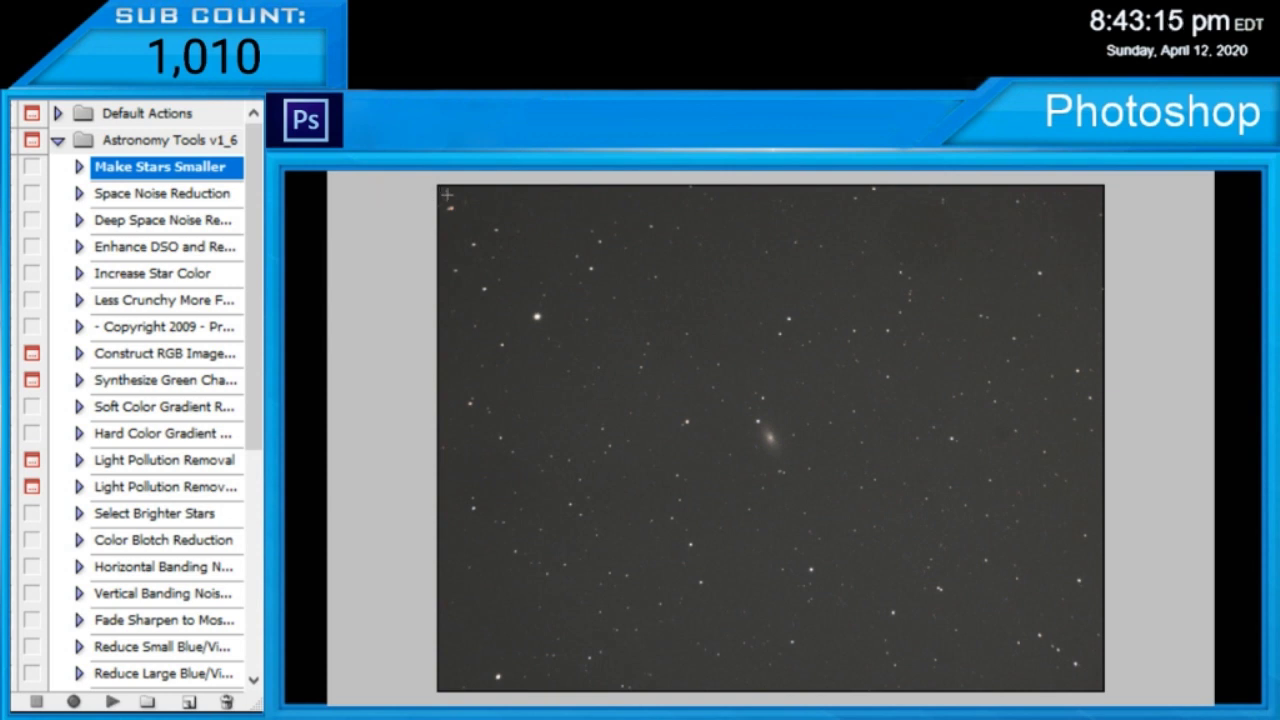
pyautogui.moveTo(446, 194); pyautogui.dragTo(1094, 680)
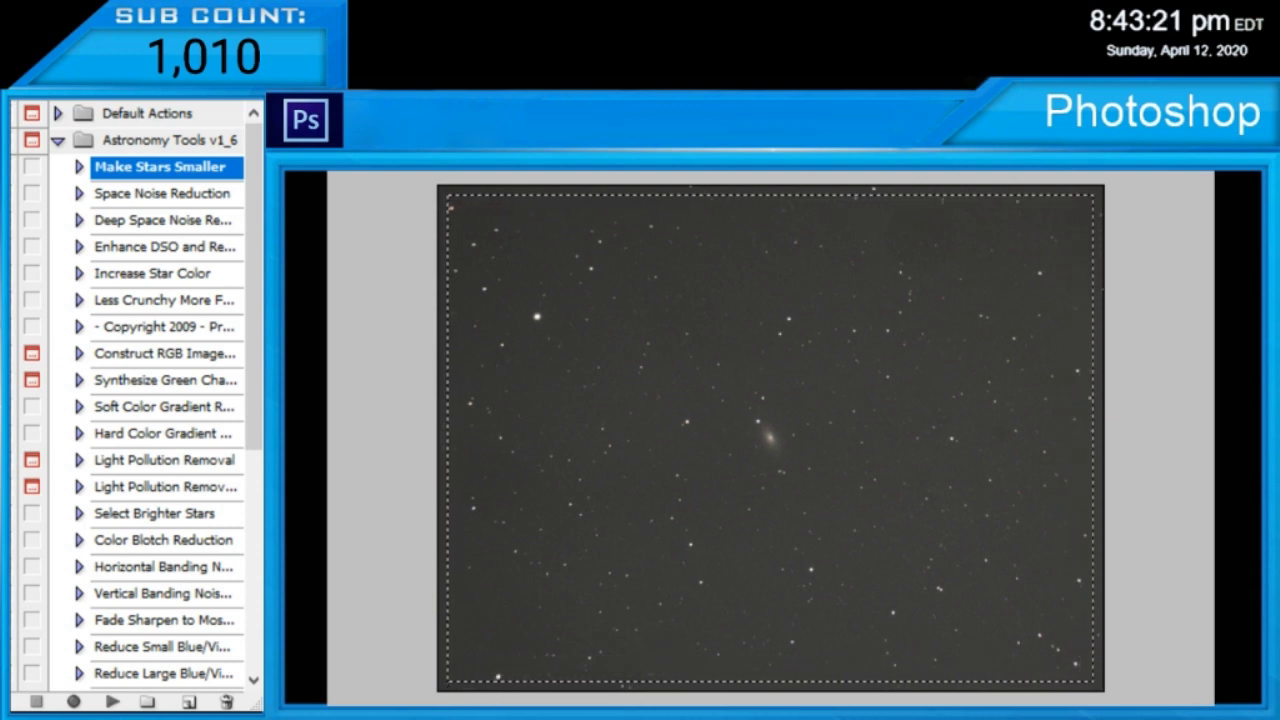
pyautogui.click(381, 300)
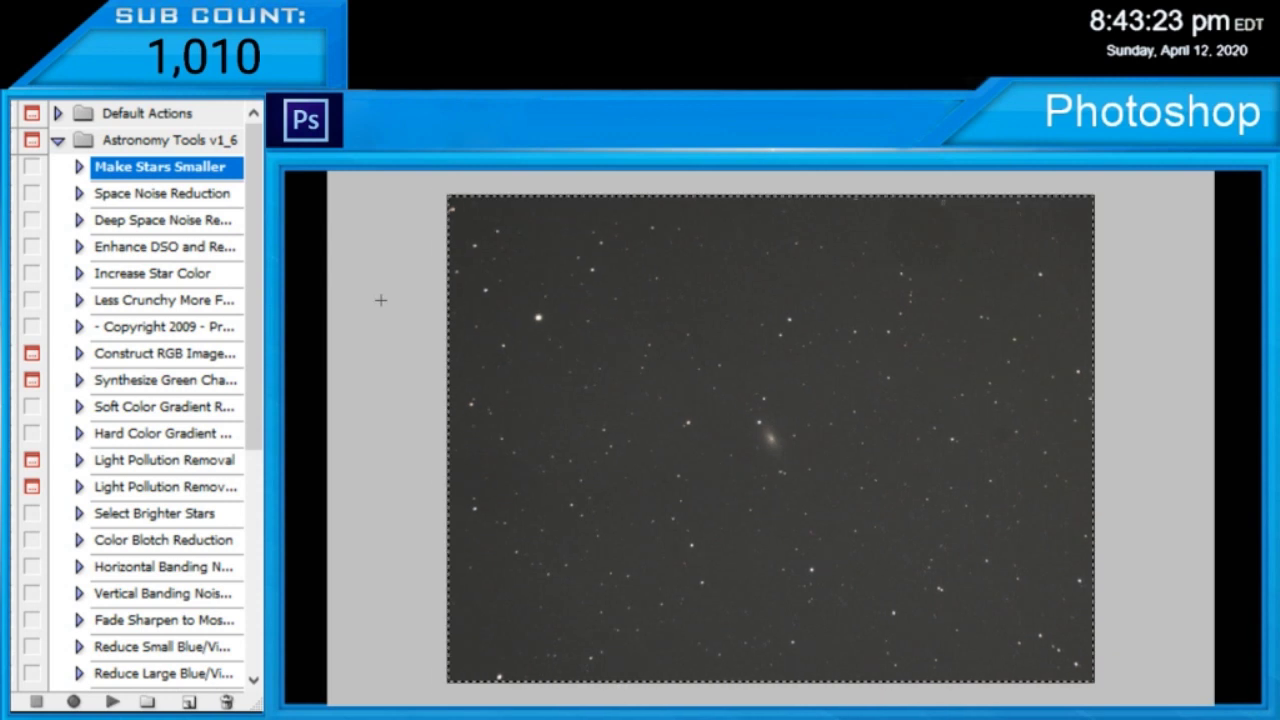
pyautogui.click(381, 300)
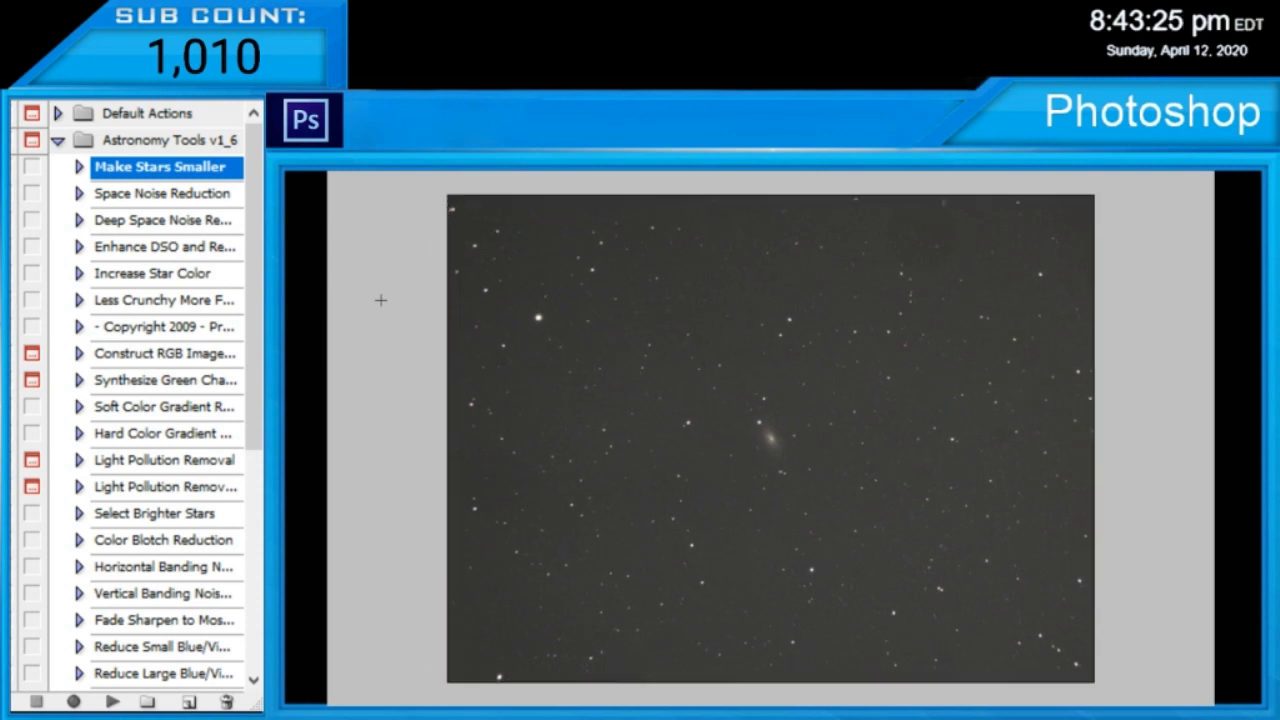
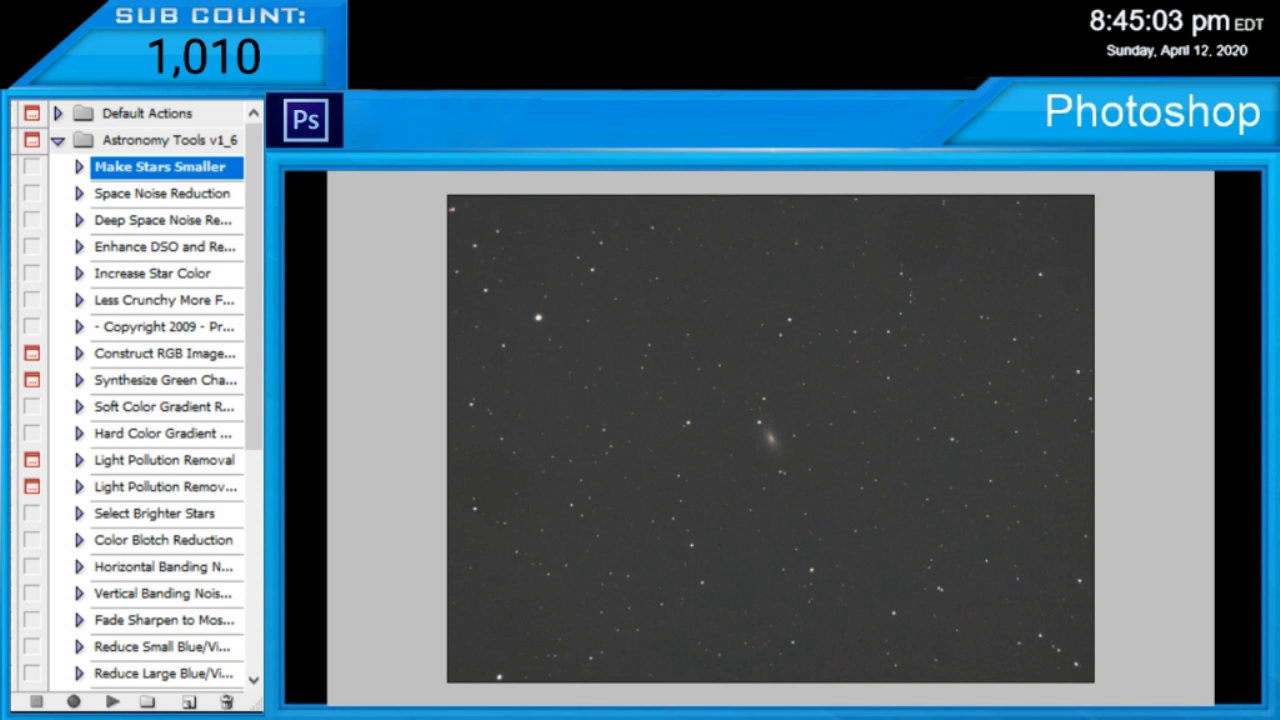
# Step: Run the Make Stars Smaller action and the Space Noise Reduction action on the cropped sun.TIF image
pyautogui.hotkey('ctrl', '+')
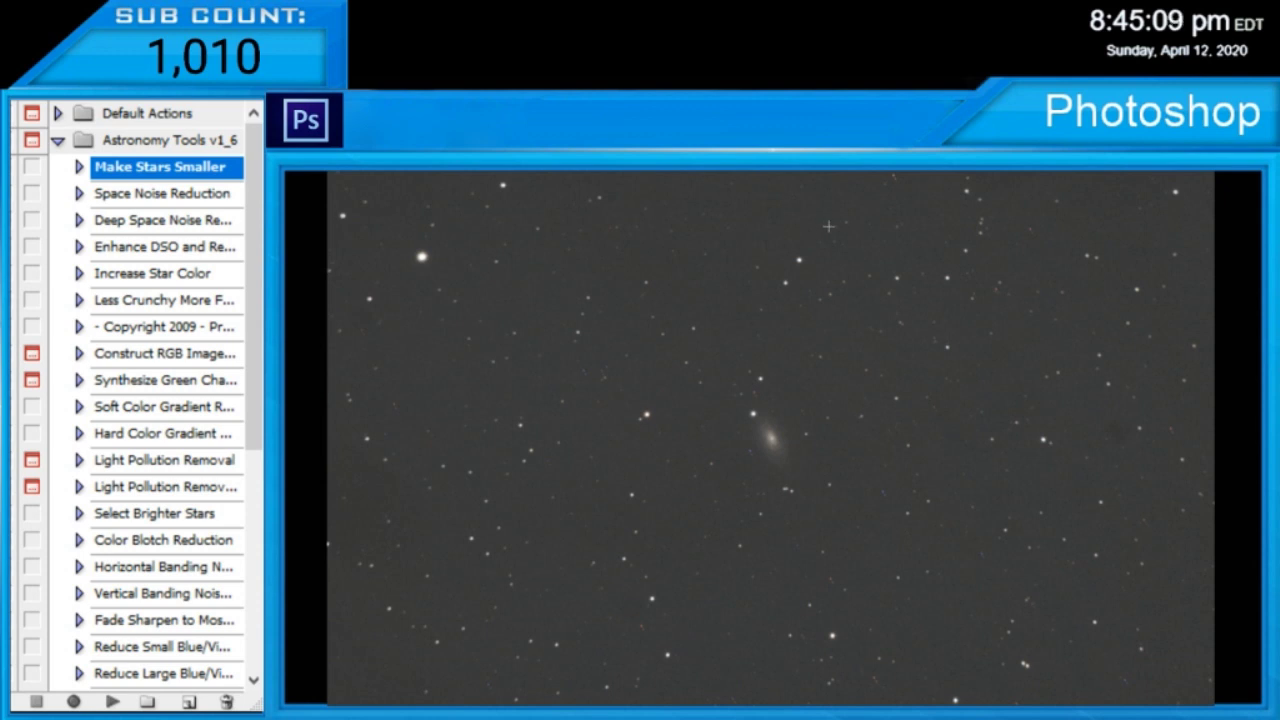
pyautogui.click(114, 701)
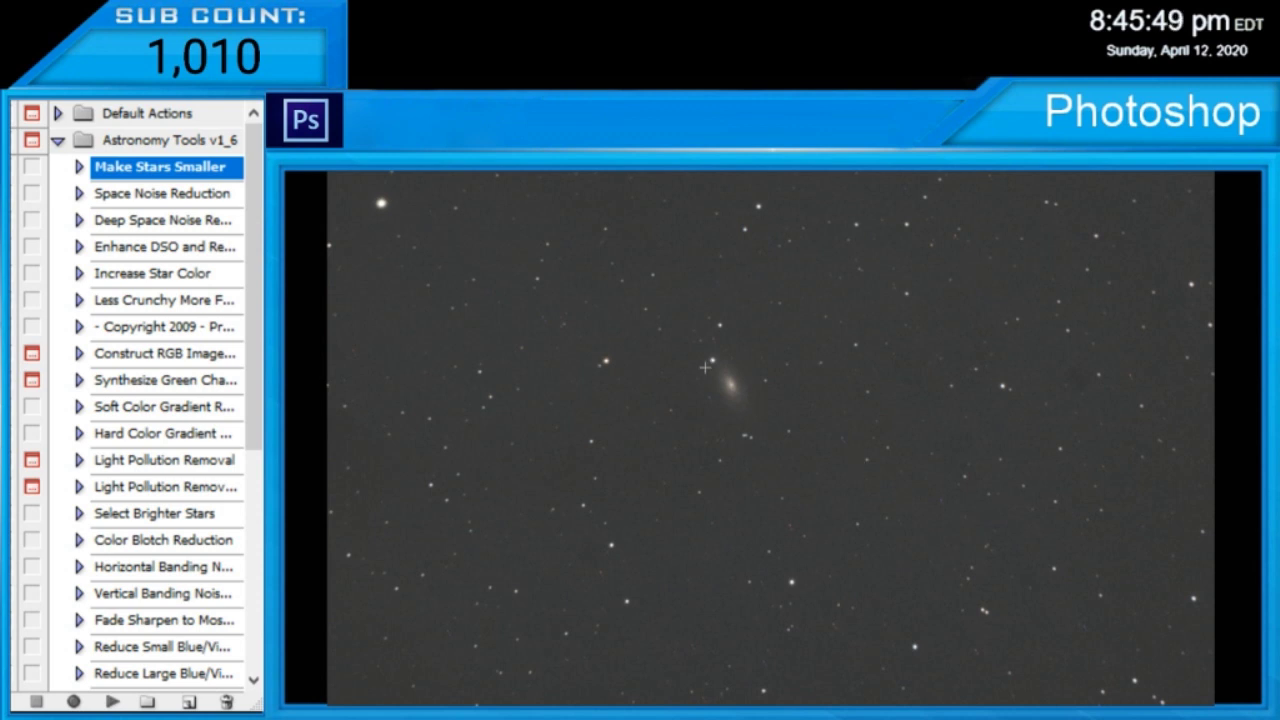
pyautogui.click(116, 196)
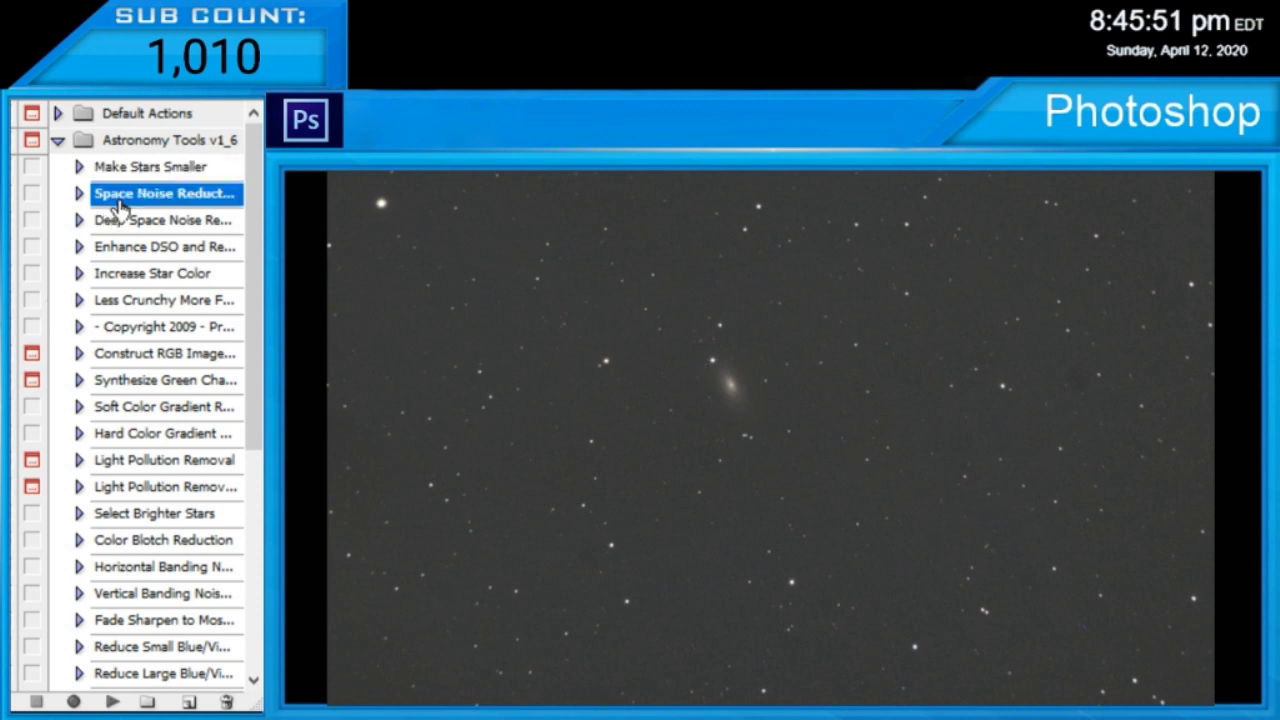
pyautogui.click(113, 701)
# Step: Run the Deep Space Noise Reduction action and the Enhance DSO action on the galaxy image
pyautogui.click(138, 224)
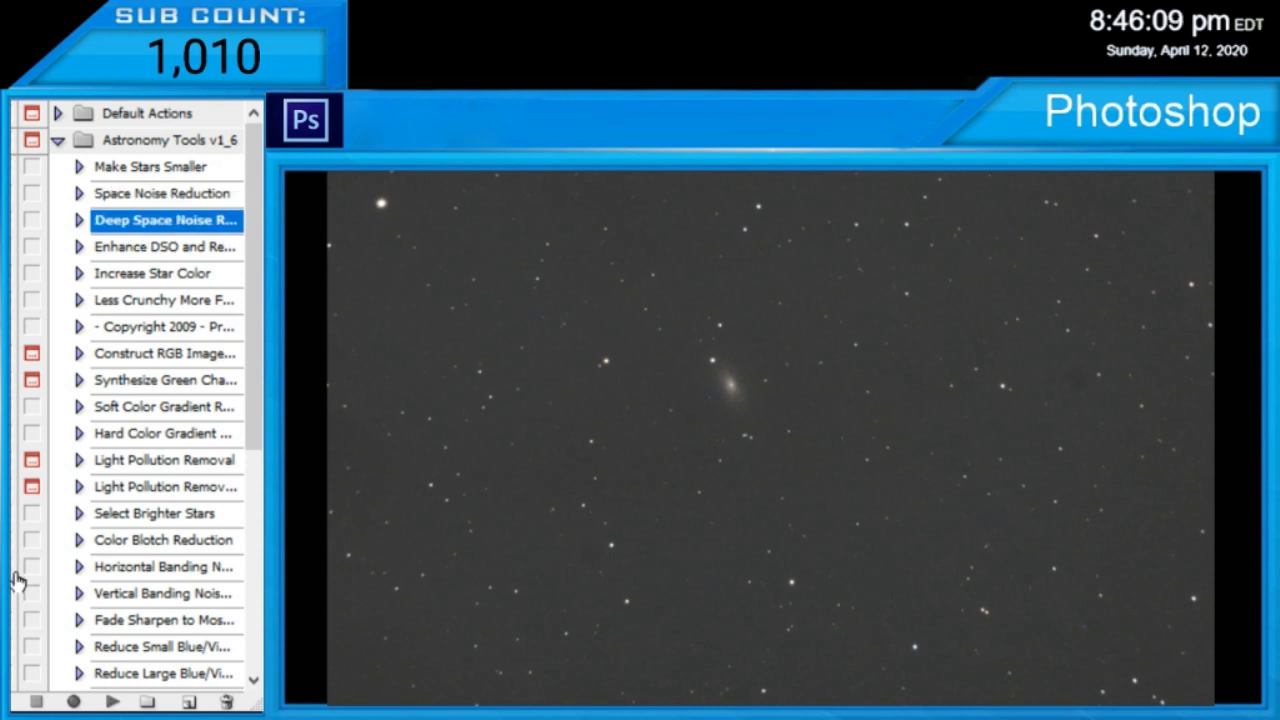
pyautogui.click(101, 701)
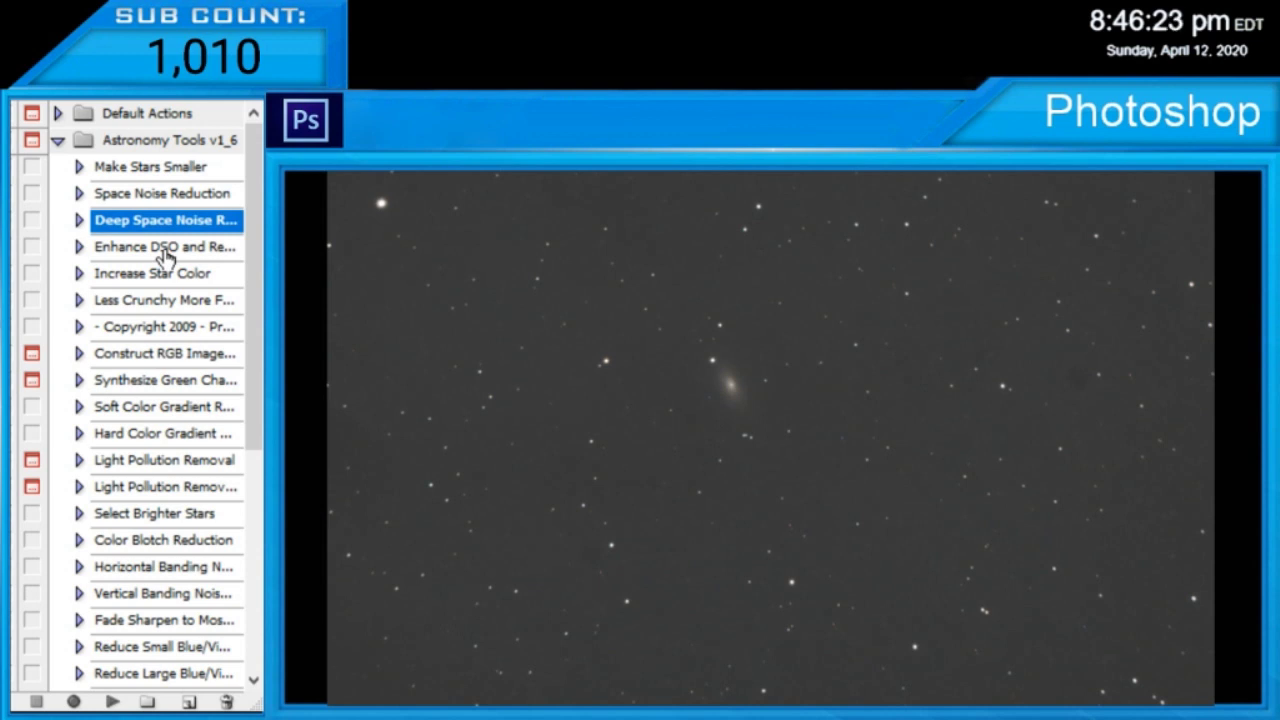
pyautogui.click(167, 257)
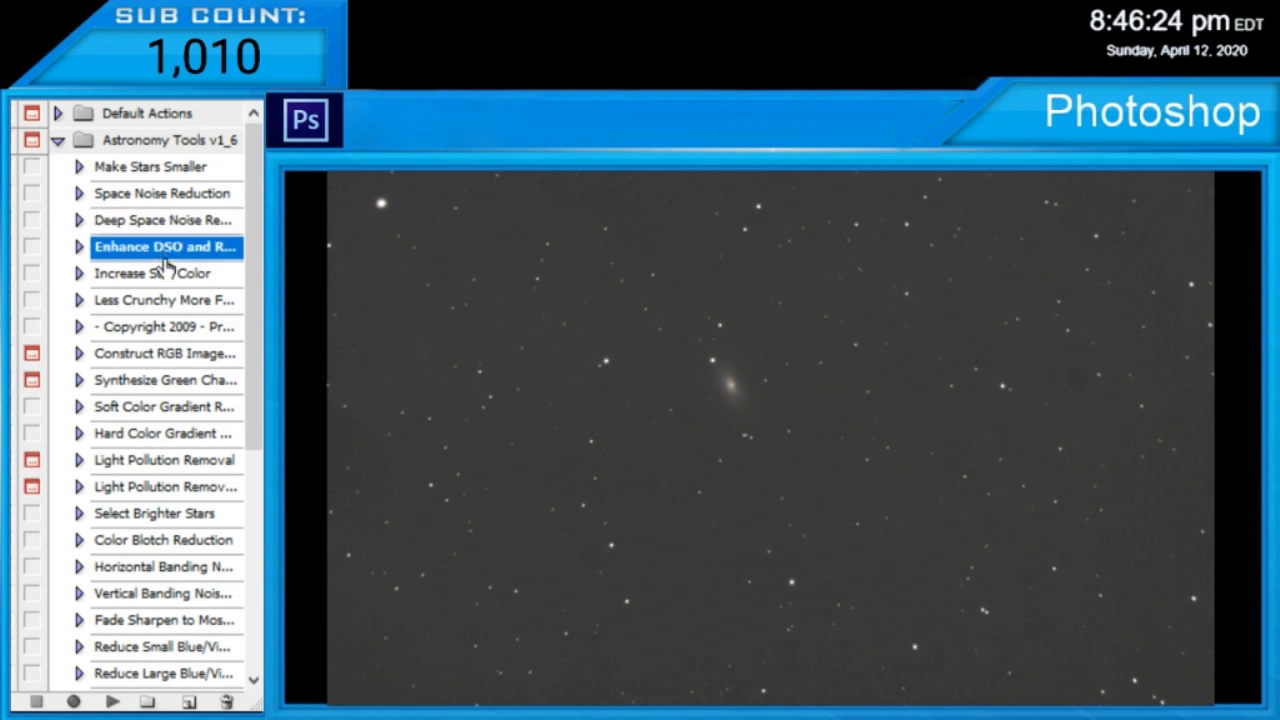
pyautogui.click(113, 703)
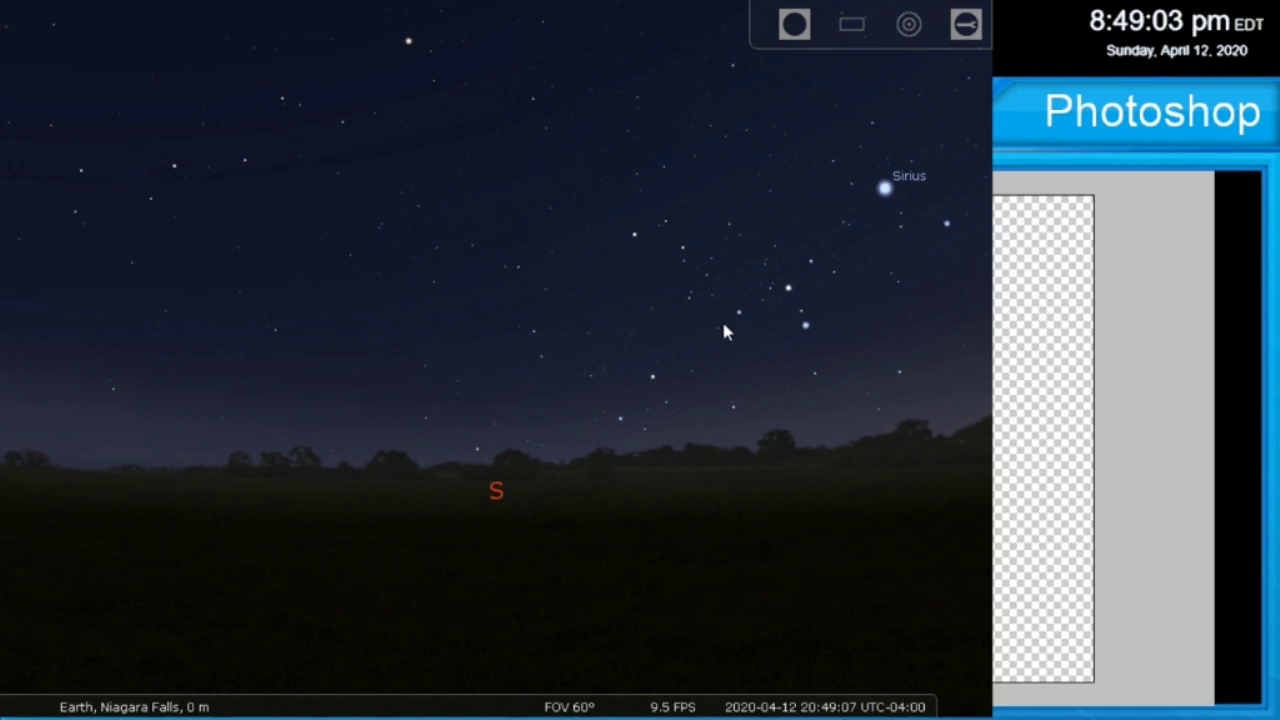
# Step: In Stellarium, turn the sky view from the southern horizon through west and north-west to the Big Dipper near Arcturus
pyautogui.moveTo(770, 335); pyautogui.dragTo(403, 358)
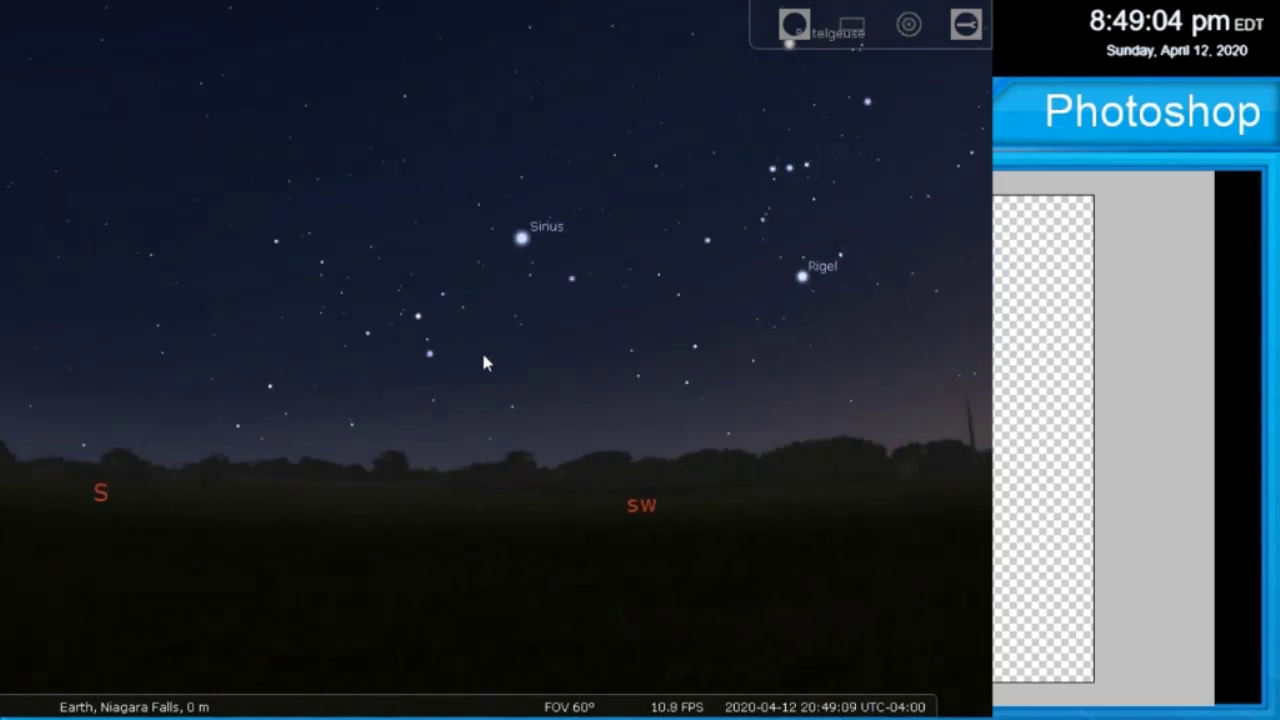
pyautogui.moveTo(640, 325); pyautogui.dragTo(363, 369)
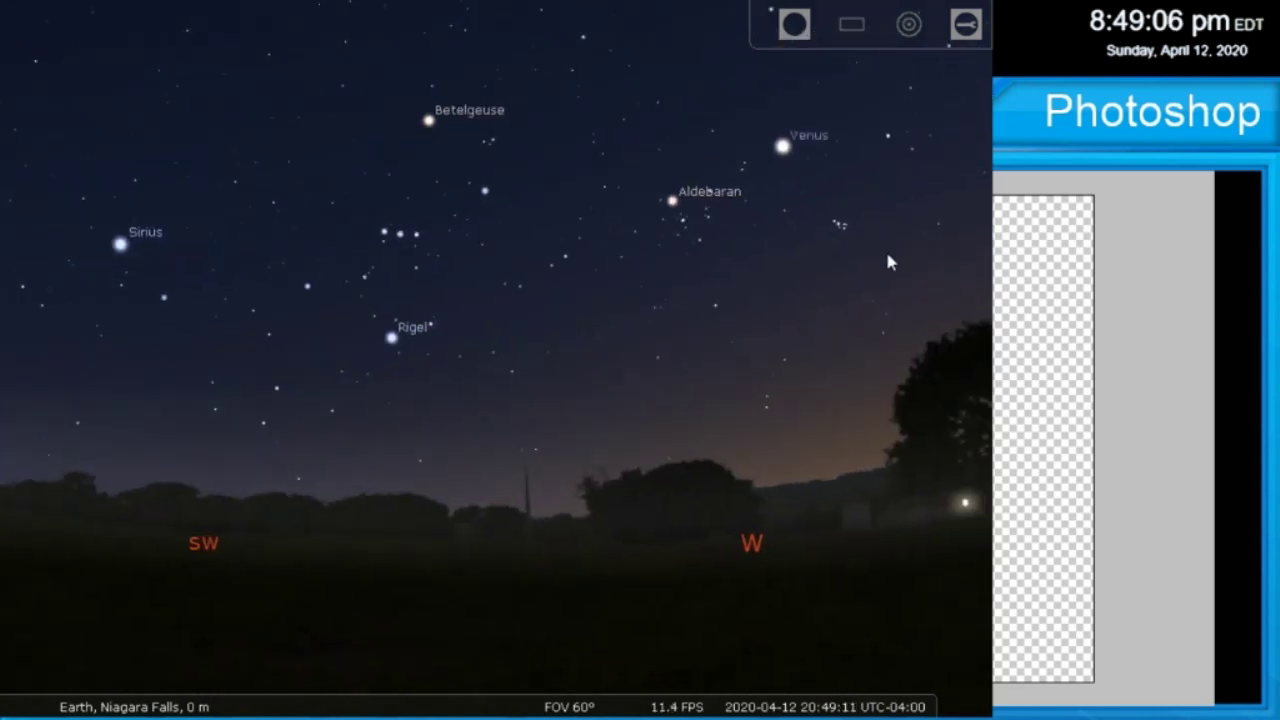
pyautogui.moveTo(889, 260)
pyautogui.mouseDown()
pyautogui.moveTo(414, 349)
pyautogui.moveTo(429, 380)
pyautogui.mouseUp()
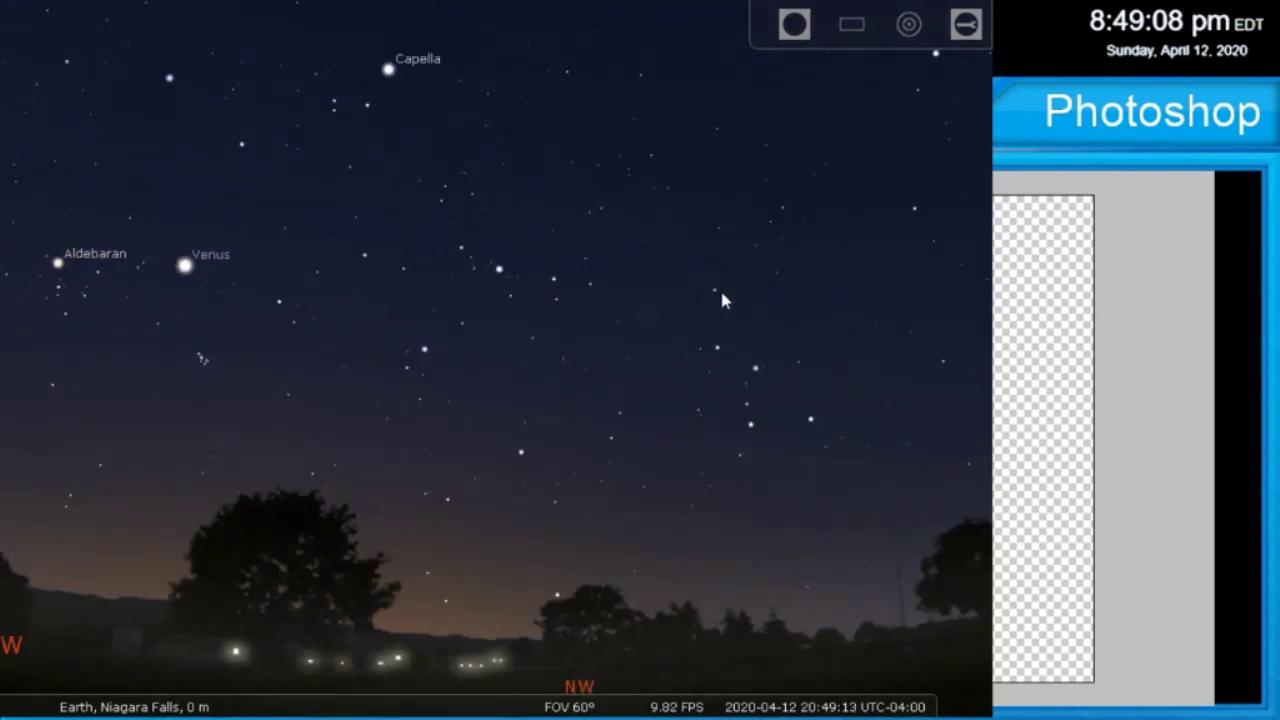
pyautogui.moveTo(720, 294); pyautogui.dragTo(320, 400)
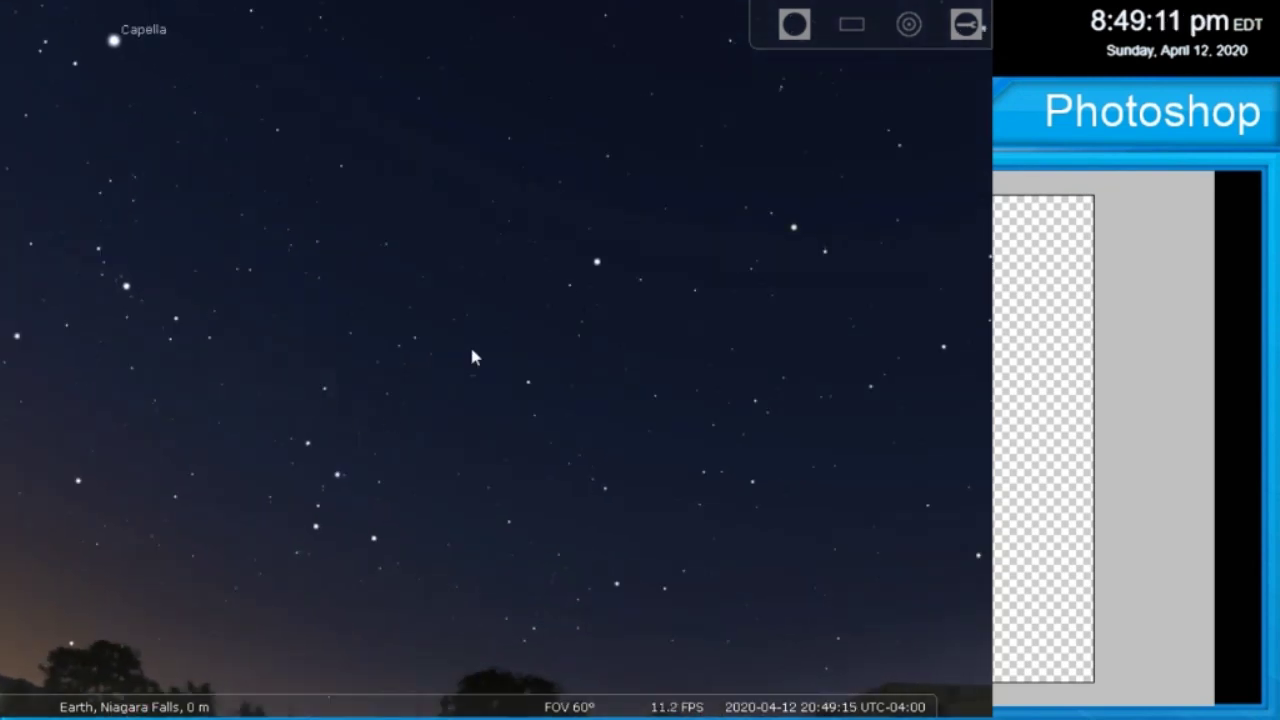
pyautogui.moveTo(471, 357); pyautogui.dragTo(391, 366)
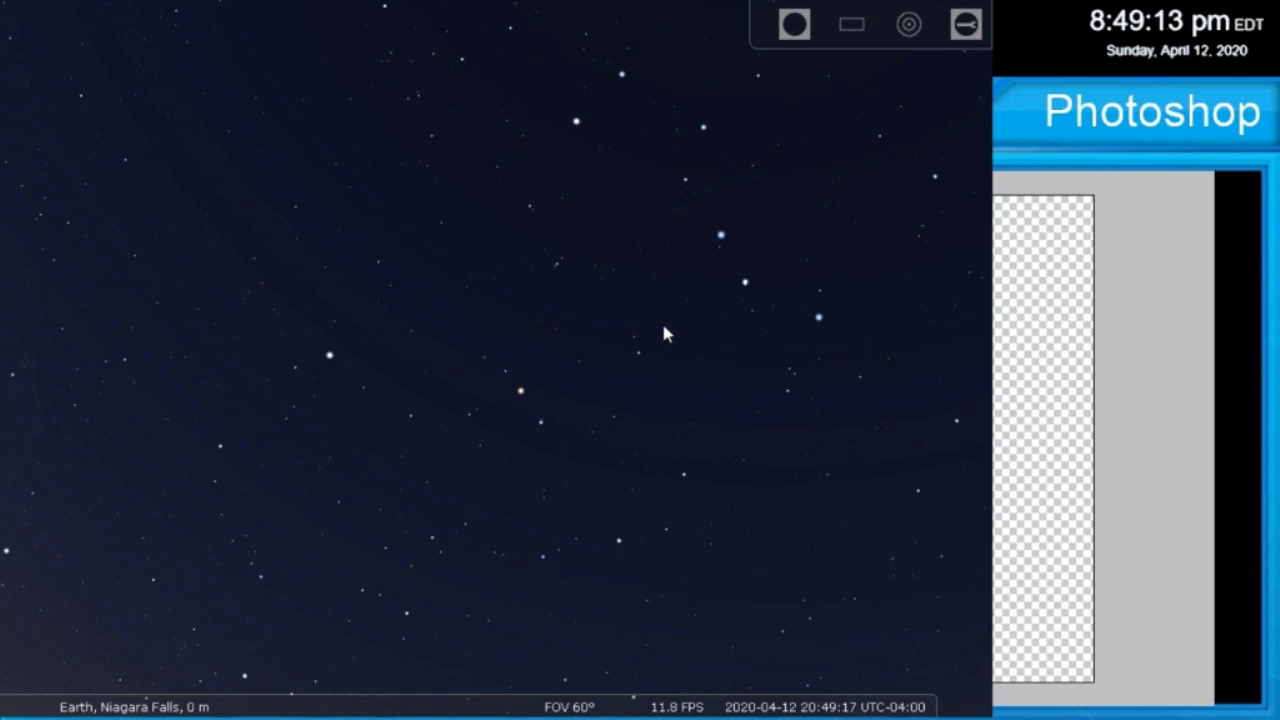
pyautogui.moveTo(663, 330); pyautogui.dragTo(386, 306)
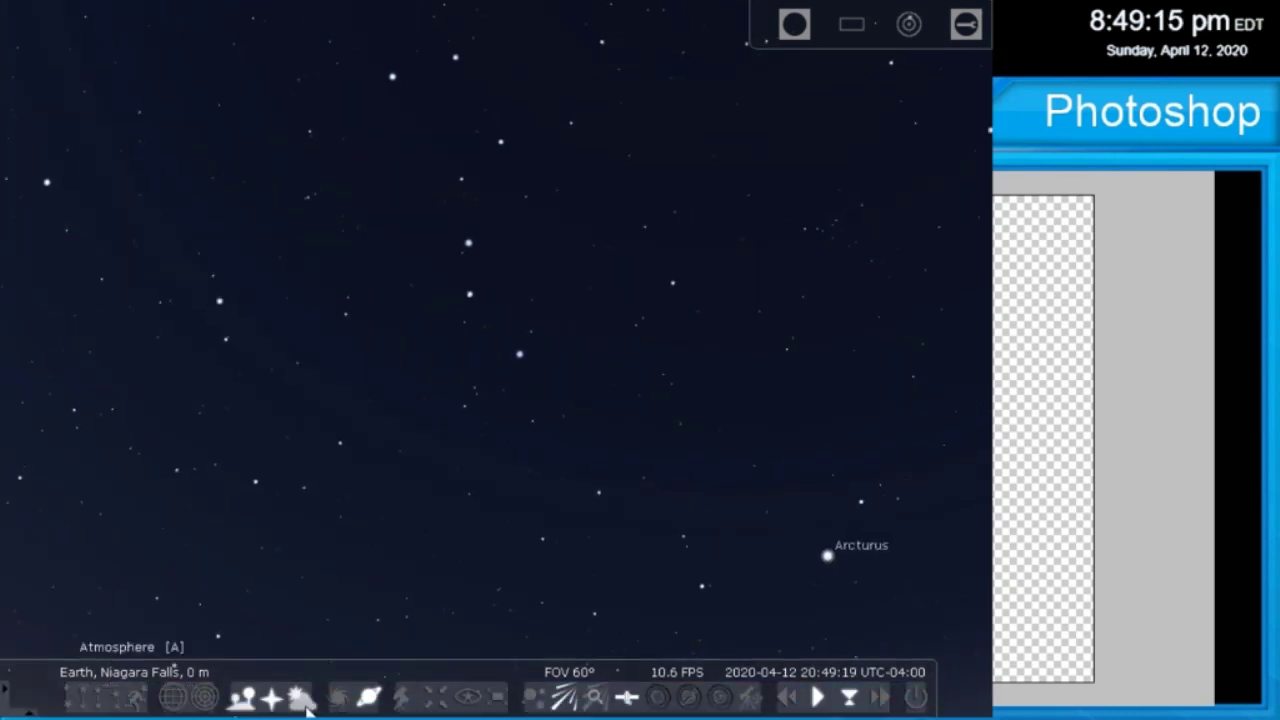
# Step: Show the deep-sky object markers on the sky map, and turn the exoplanet markers on and off again
pyautogui.click(338, 697)
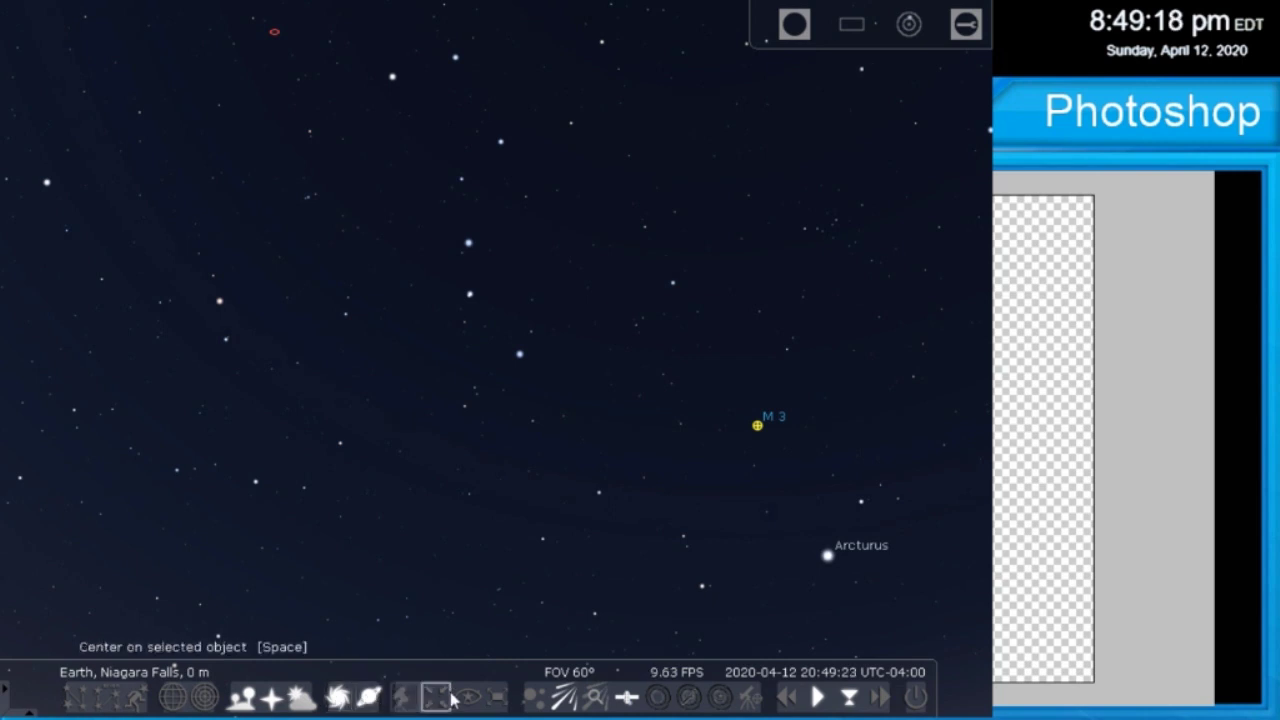
pyautogui.click(535, 697)
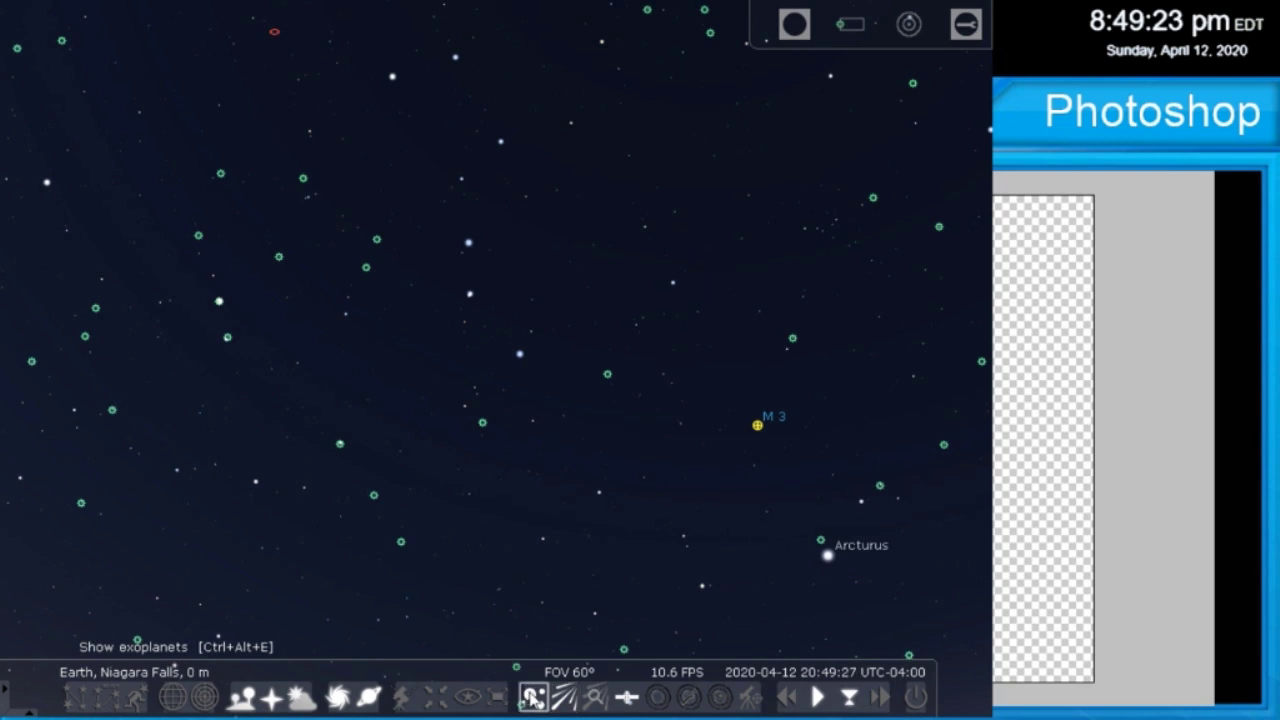
pyautogui.click(533, 697)
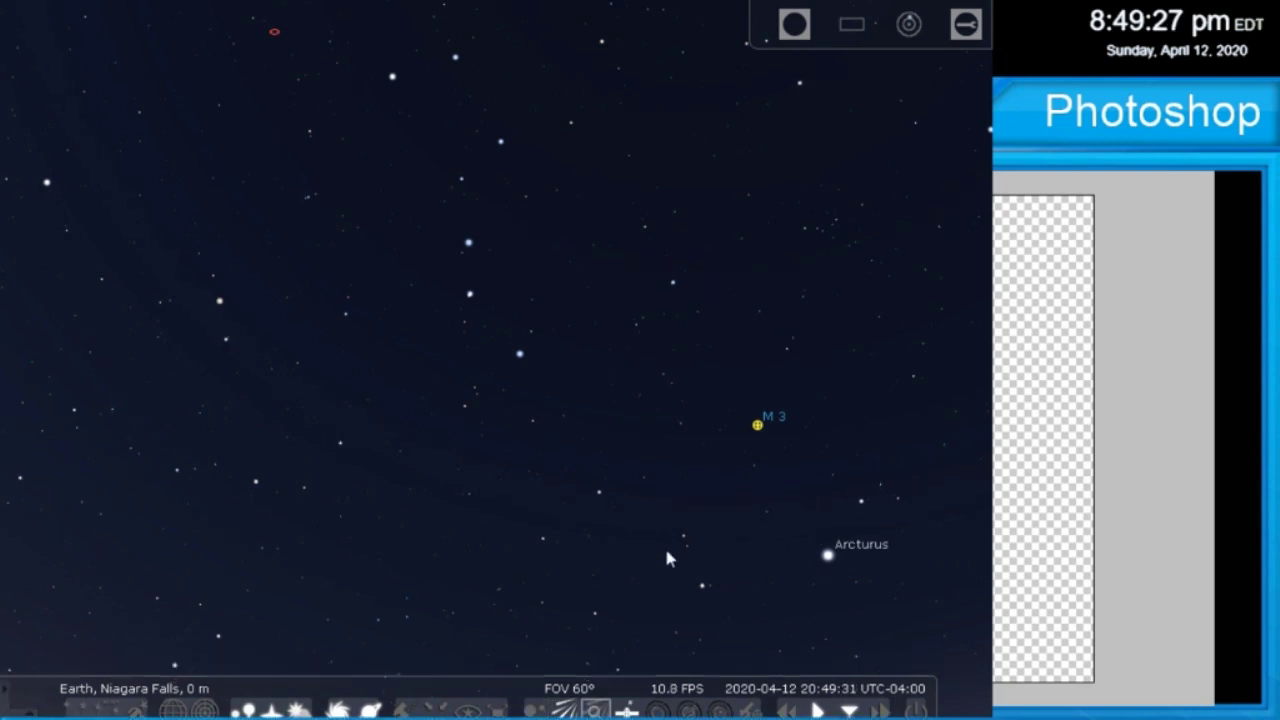
# Step: Select the star Alkaid at the end of the Big Dipper's handle and enlarge its surroundings to a 19.2° field of view
pyautogui.moveTo(740, 246); pyautogui.dragTo(797, 311)
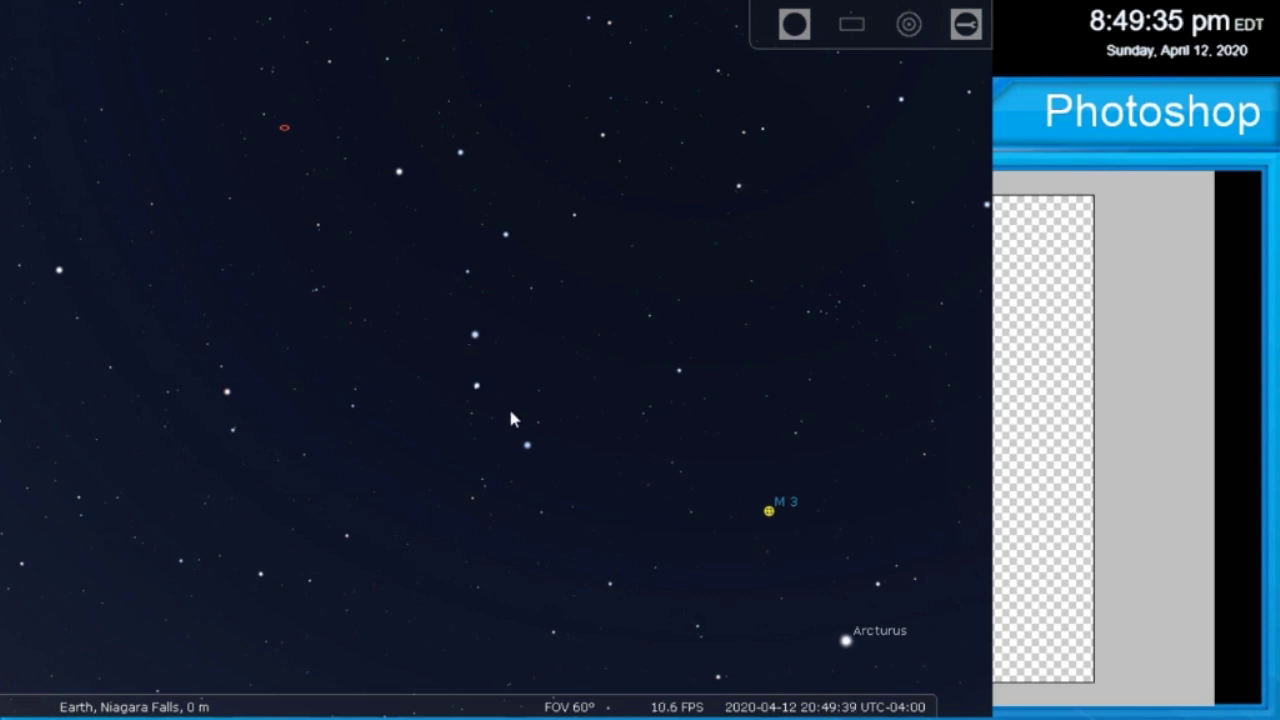
pyautogui.click(527, 446)
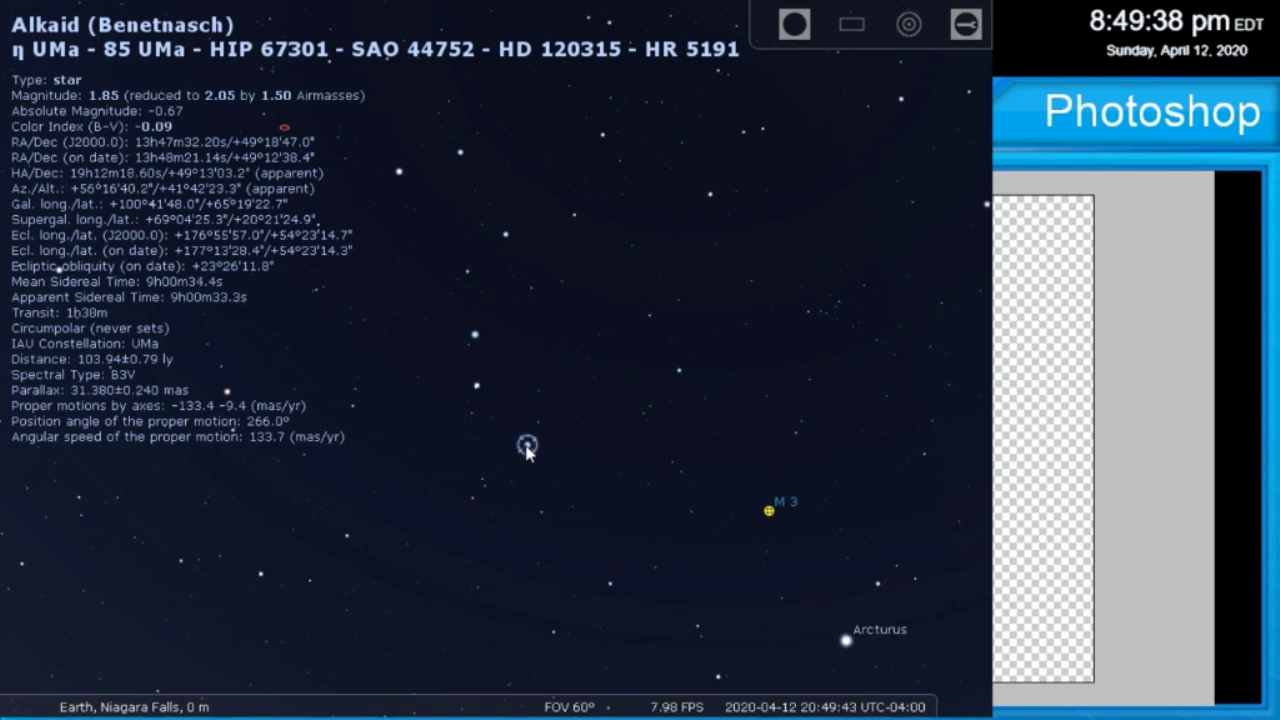
pyautogui.scroll(3, 527, 451)
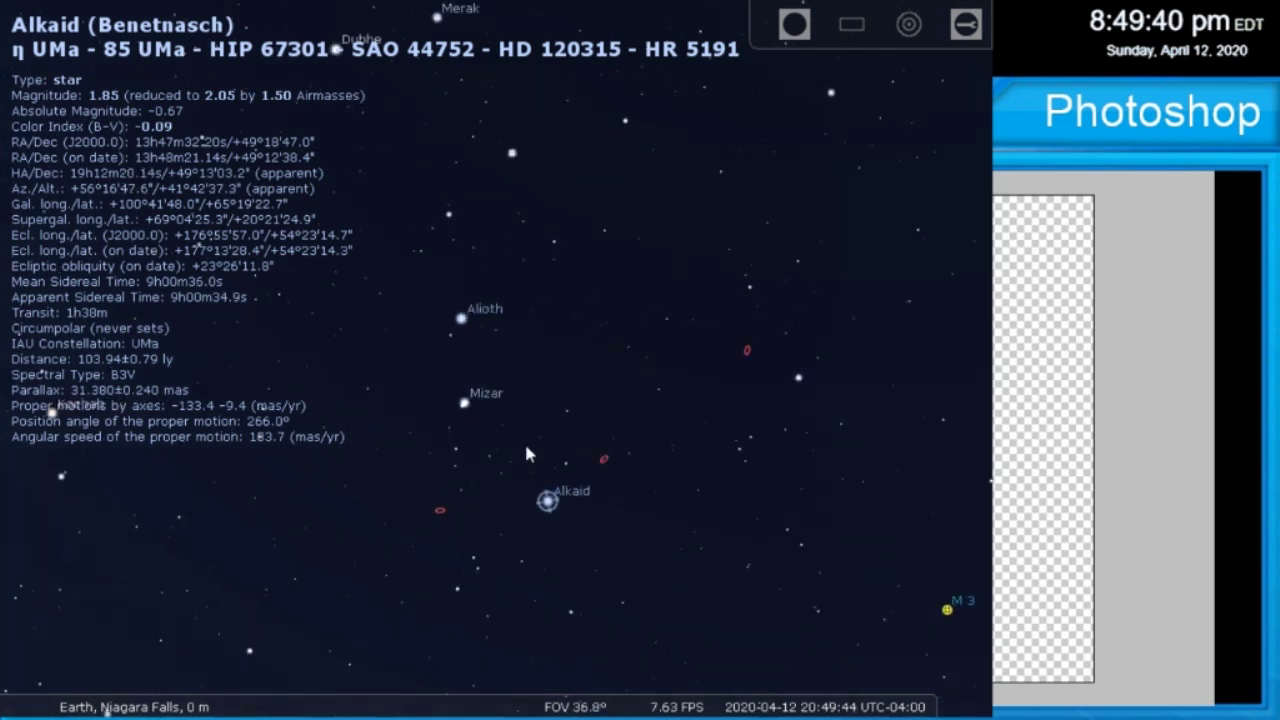
pyautogui.scroll(3, 528, 455)
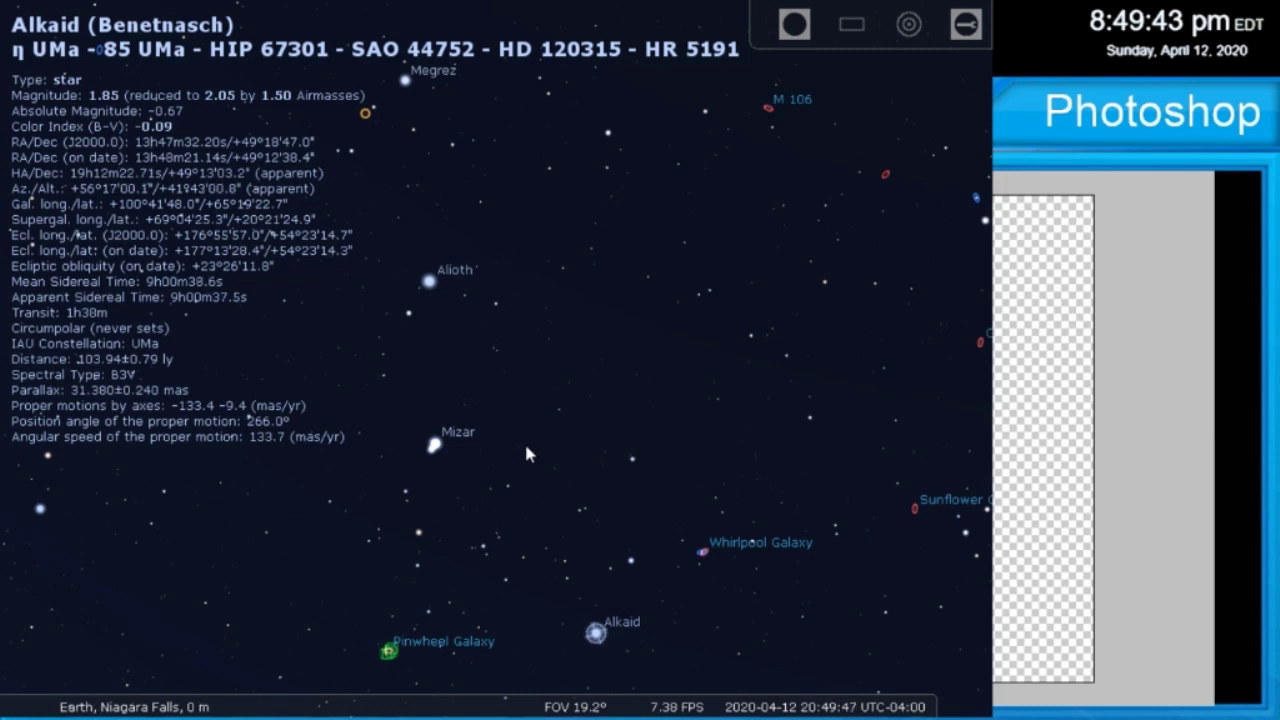
# Step: Follow the sky from Alkaid past the Whirlpool Galaxy to locate the Sunflower Galaxy near Cor Caroli
pyautogui.press('Down')
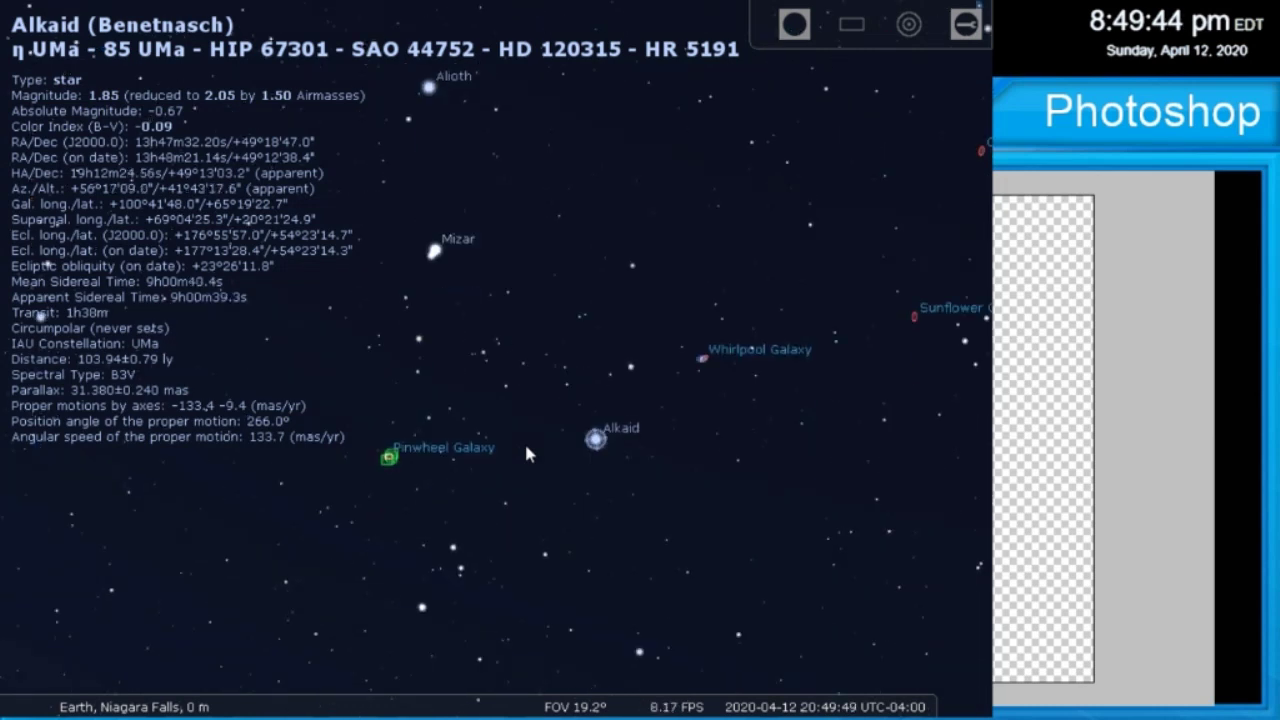
pyautogui.press('Right')
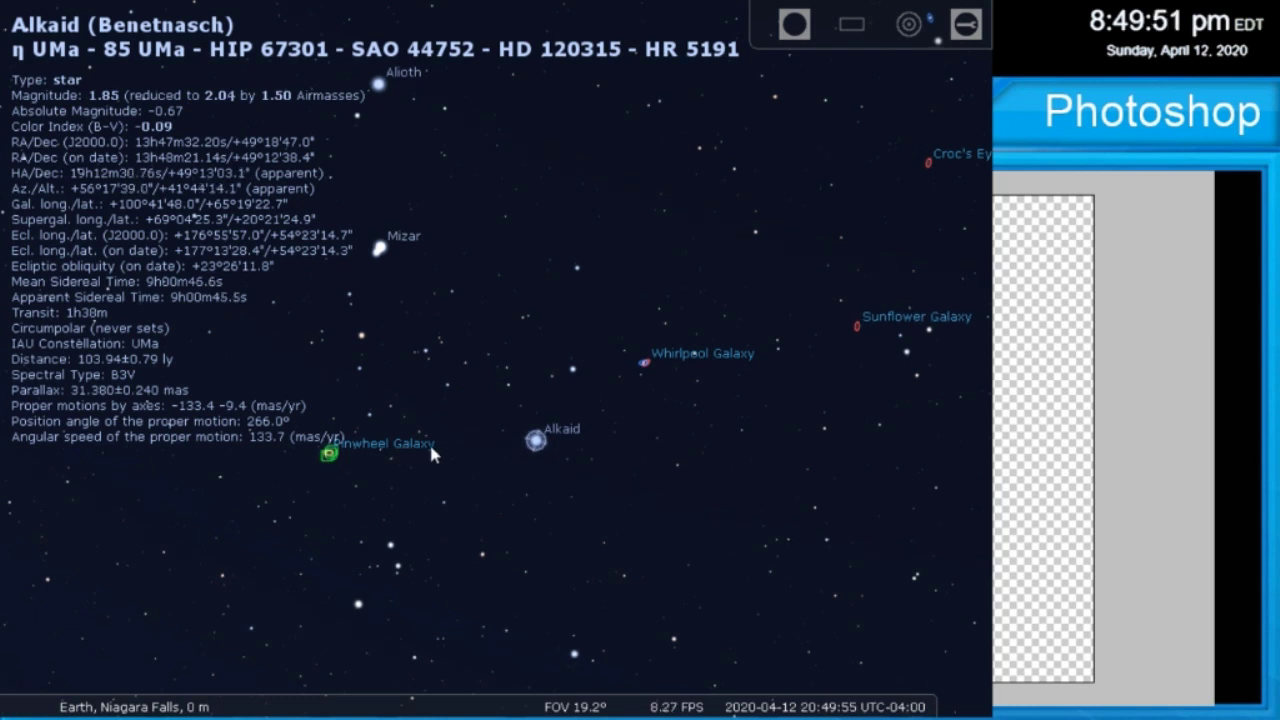
pyautogui.press('Right')
pyautogui.press('Right')
pyautogui.press('Right')
pyautogui.press('Right')
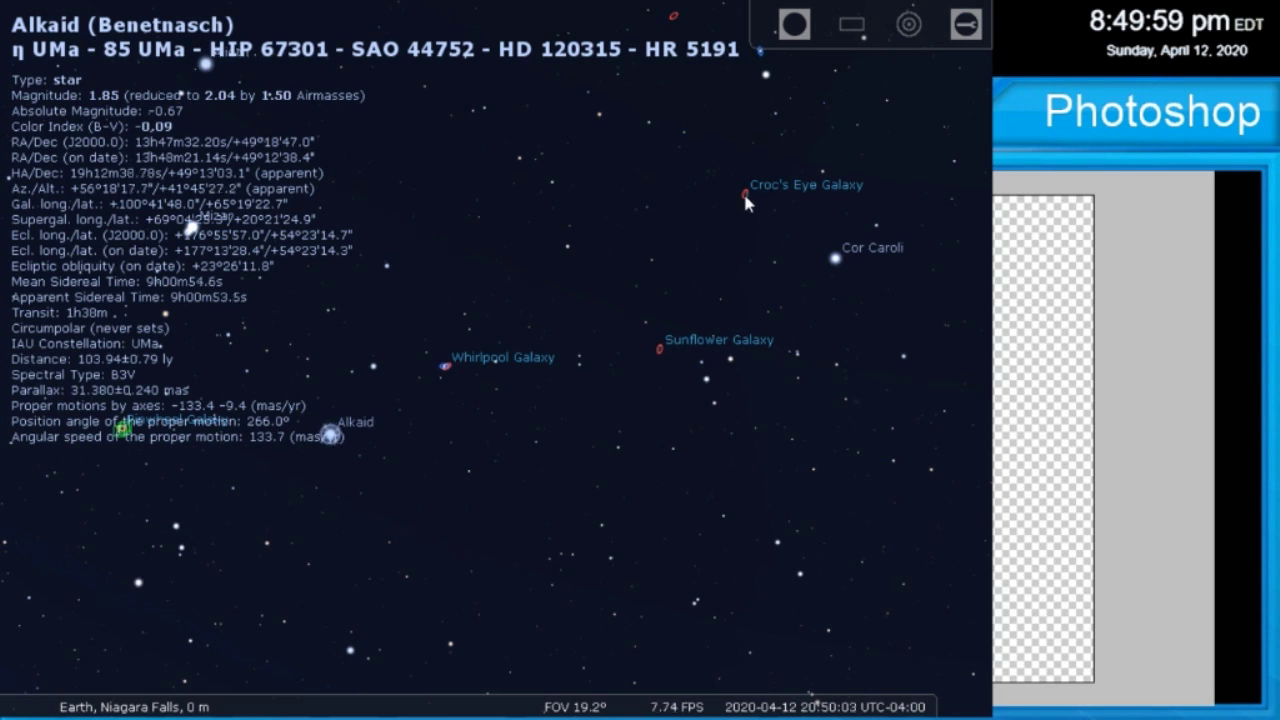
pyautogui.press('Up')
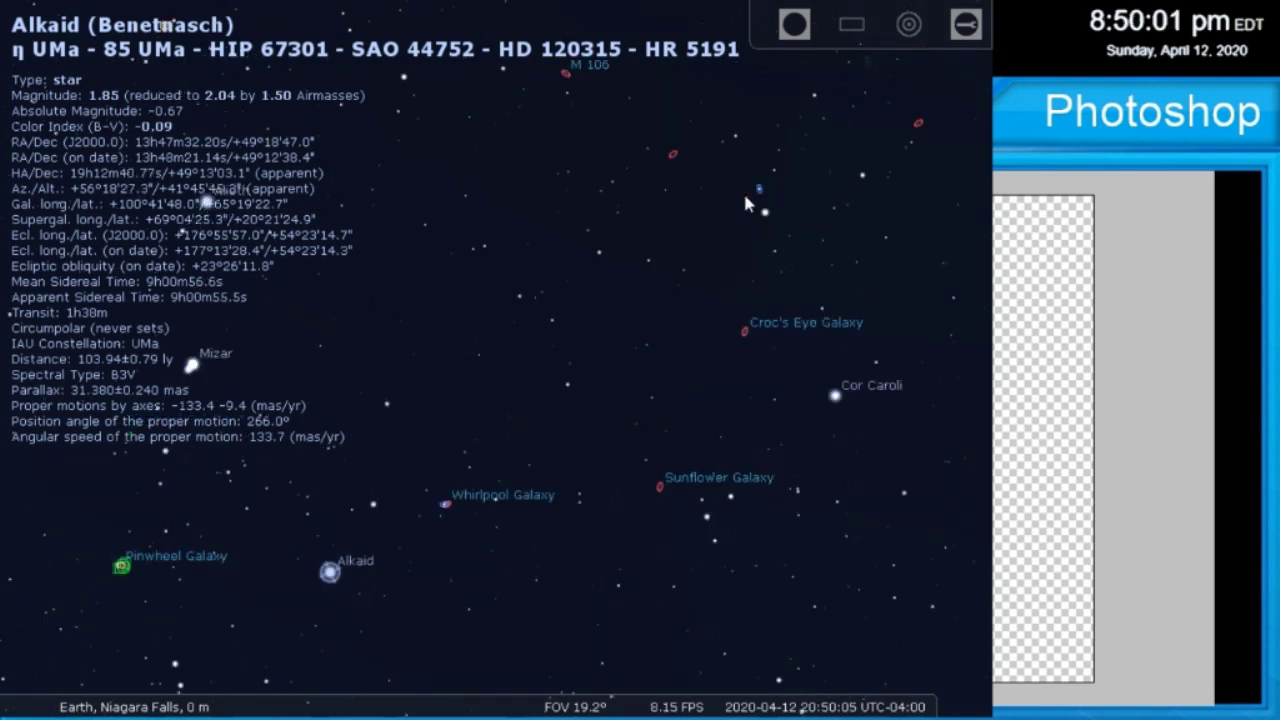
pyautogui.press('Down')
pyautogui.press('Down')
pyautogui.press('Right')
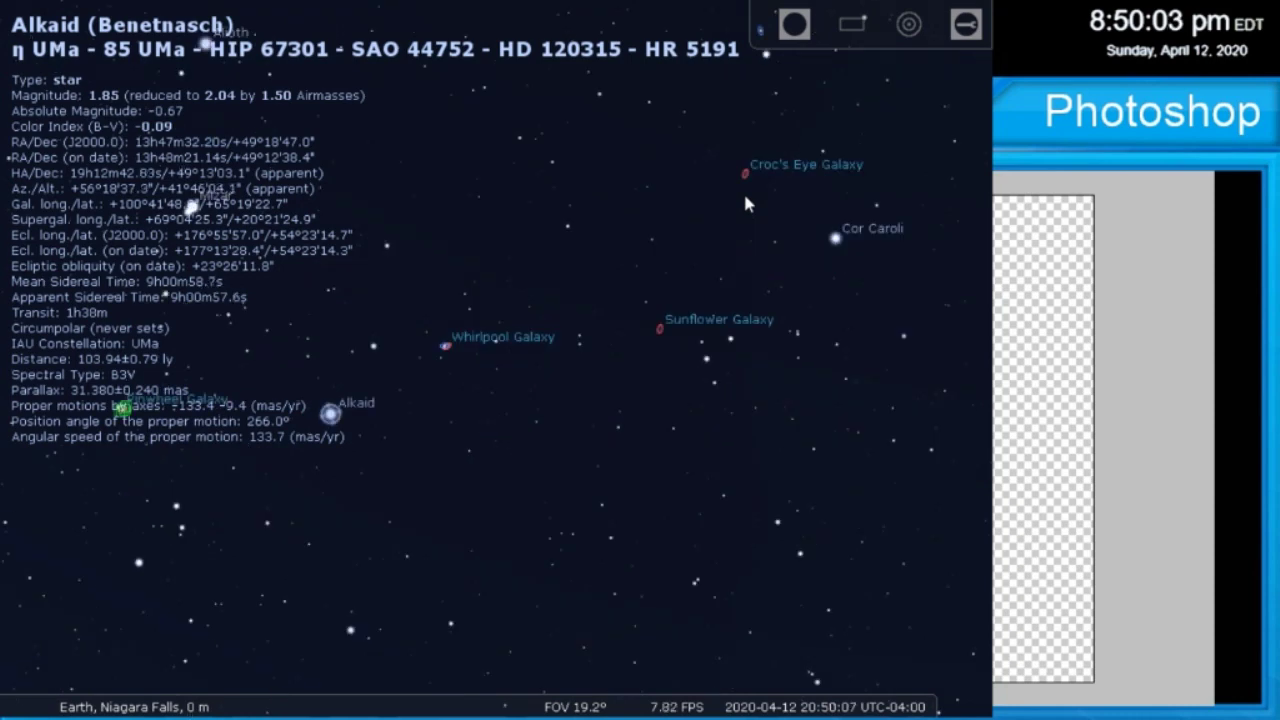
# Step: Examine the Sunflower Galaxy up close at a 1.03° field of view
pyautogui.press('pageup')
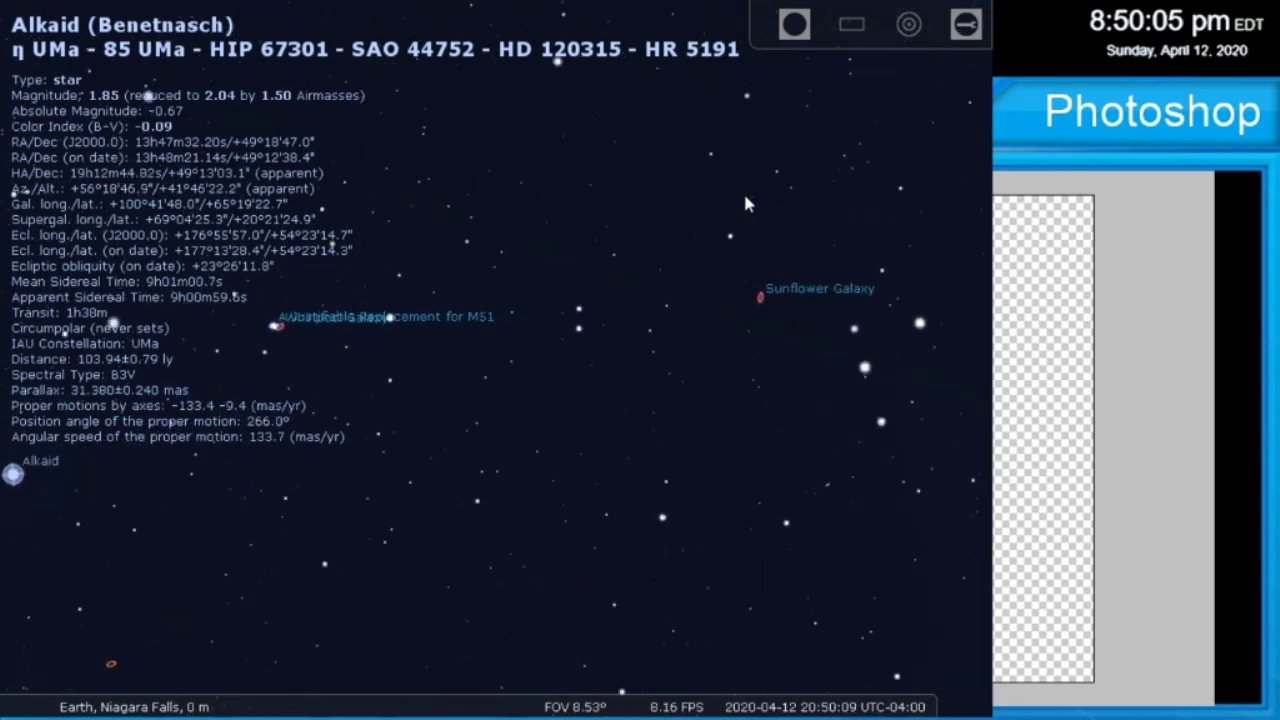
pyautogui.press('pageup')
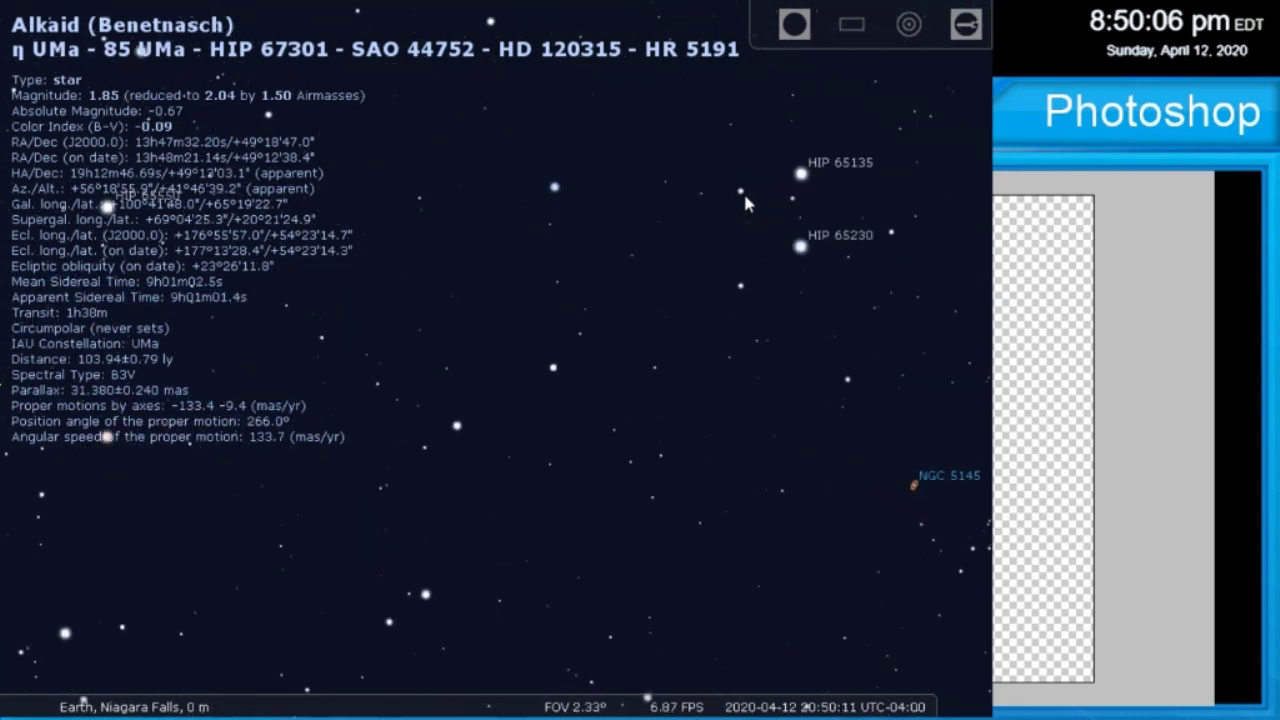
pyautogui.press('Right')
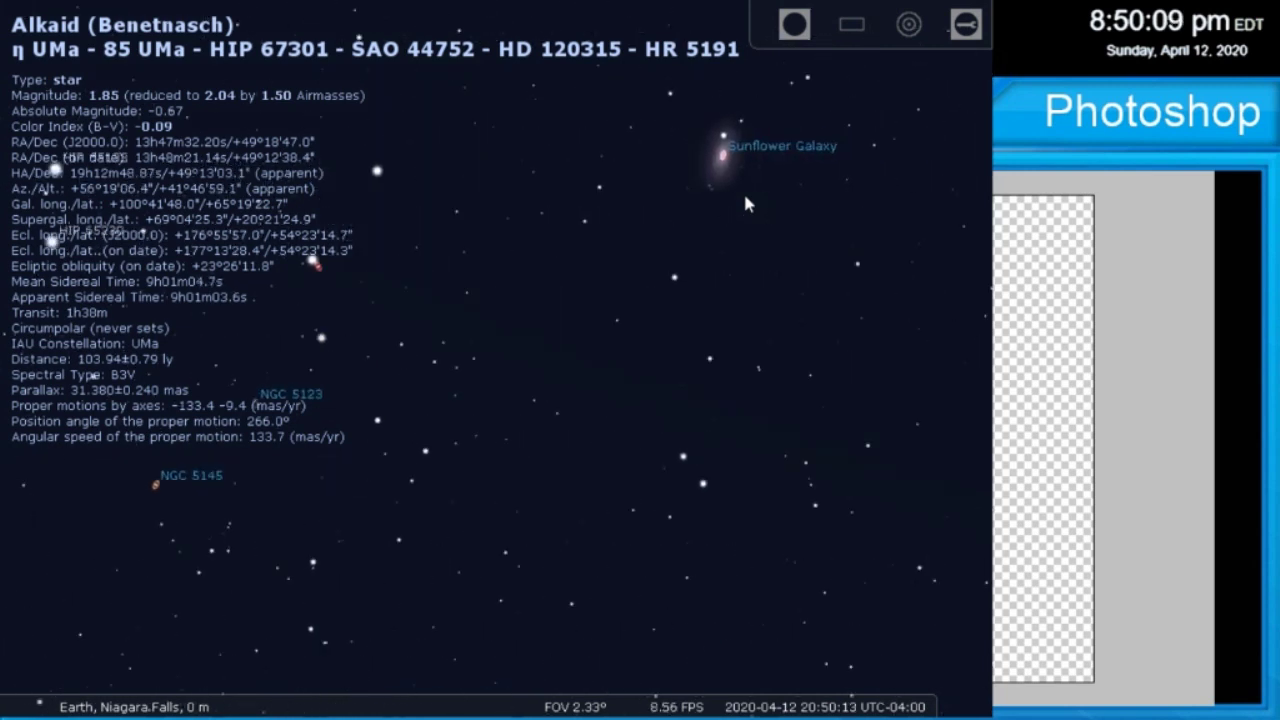
pyautogui.press('Up')
pyautogui.press('Up')
pyautogui.press('Right')
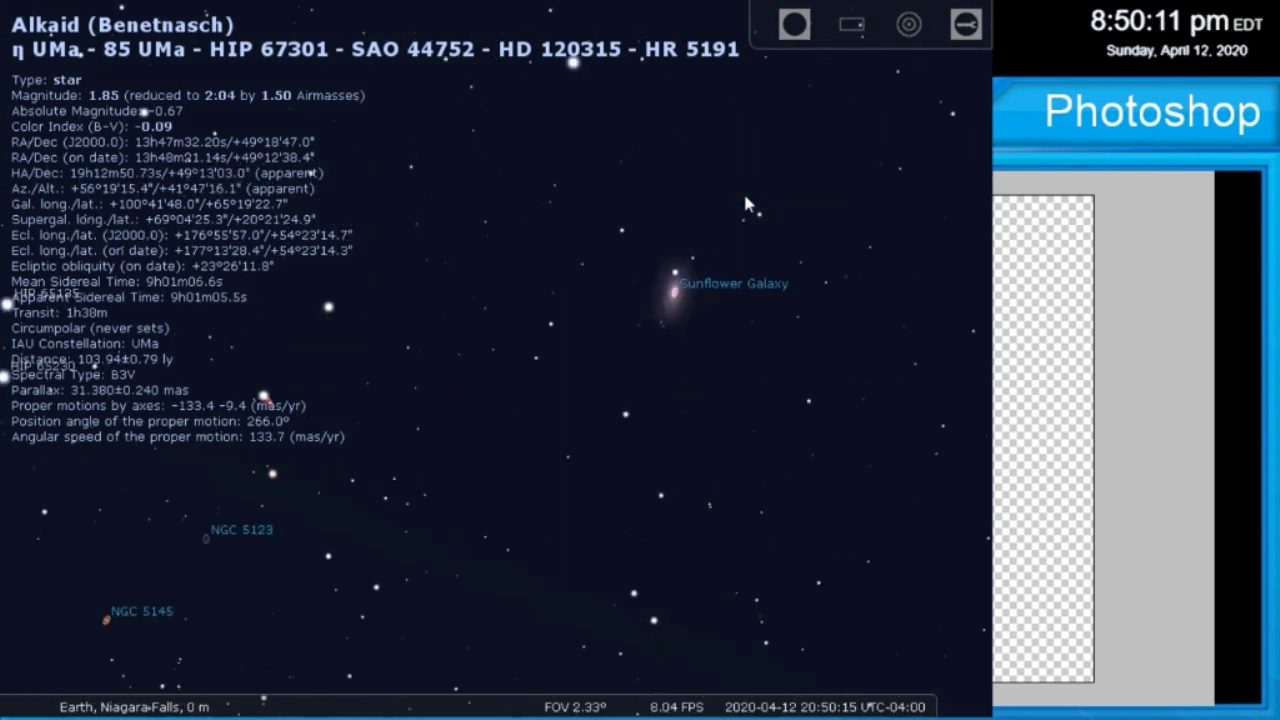
pyautogui.press('pageup')
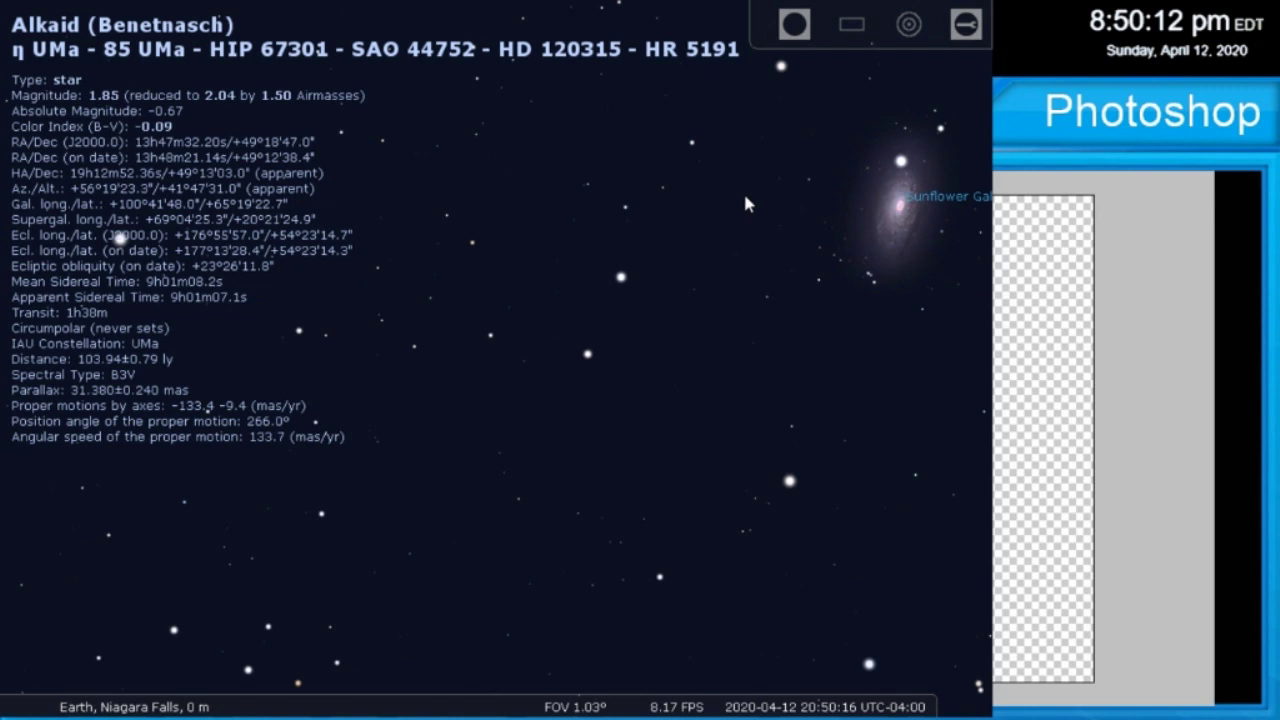
# Step: Select the Sunflower Galaxy (M 63), center the sky view on it, and enlarge it further
pyautogui.click(897, 205)
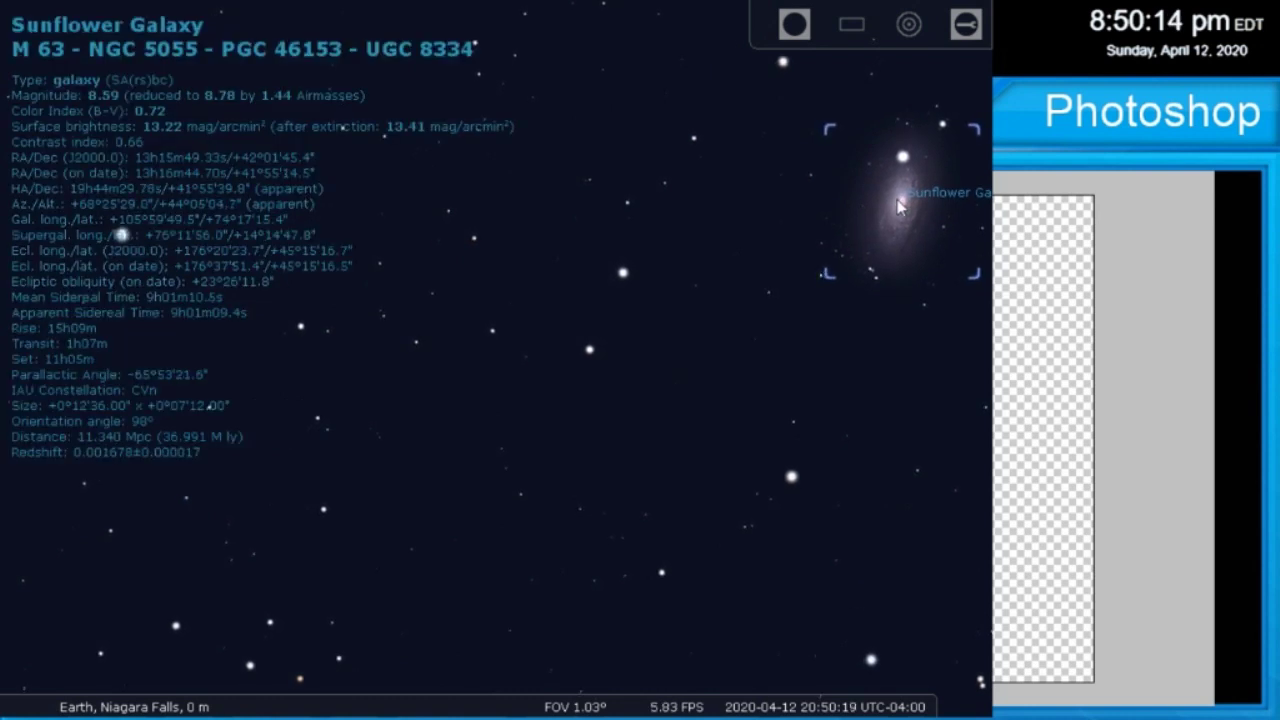
pyautogui.moveTo(340, 702)
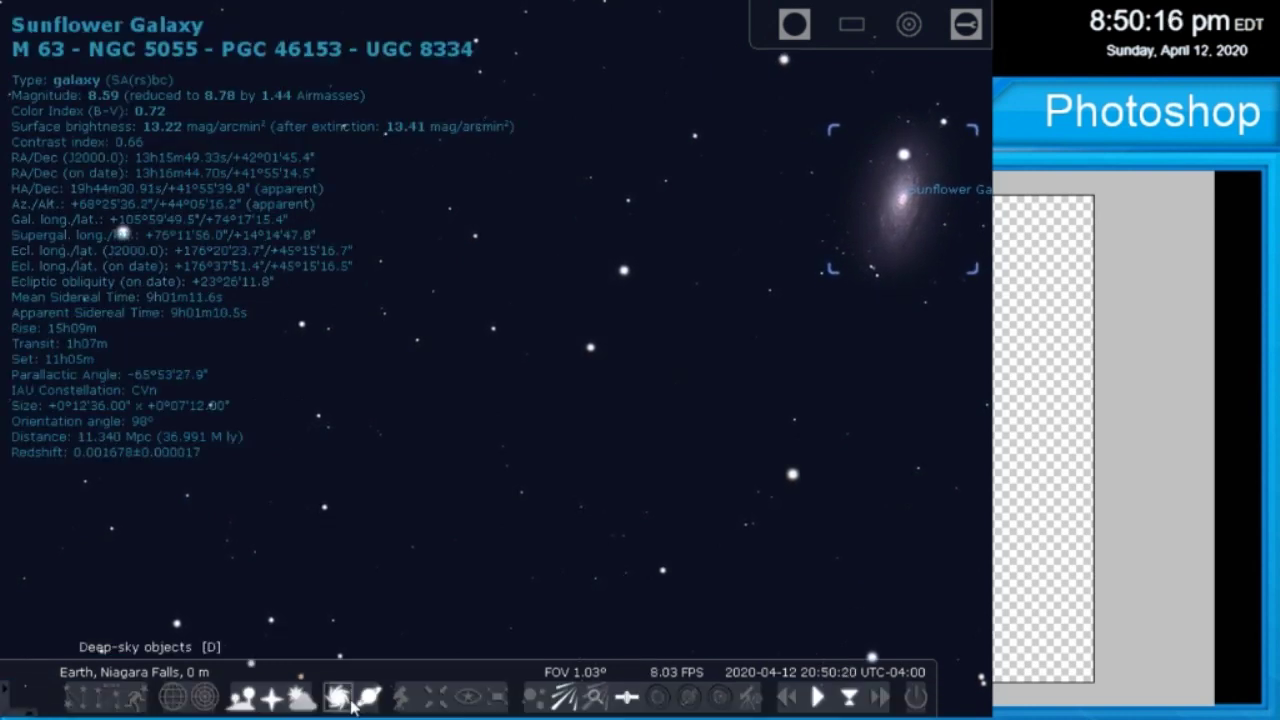
pyautogui.click(435, 698)
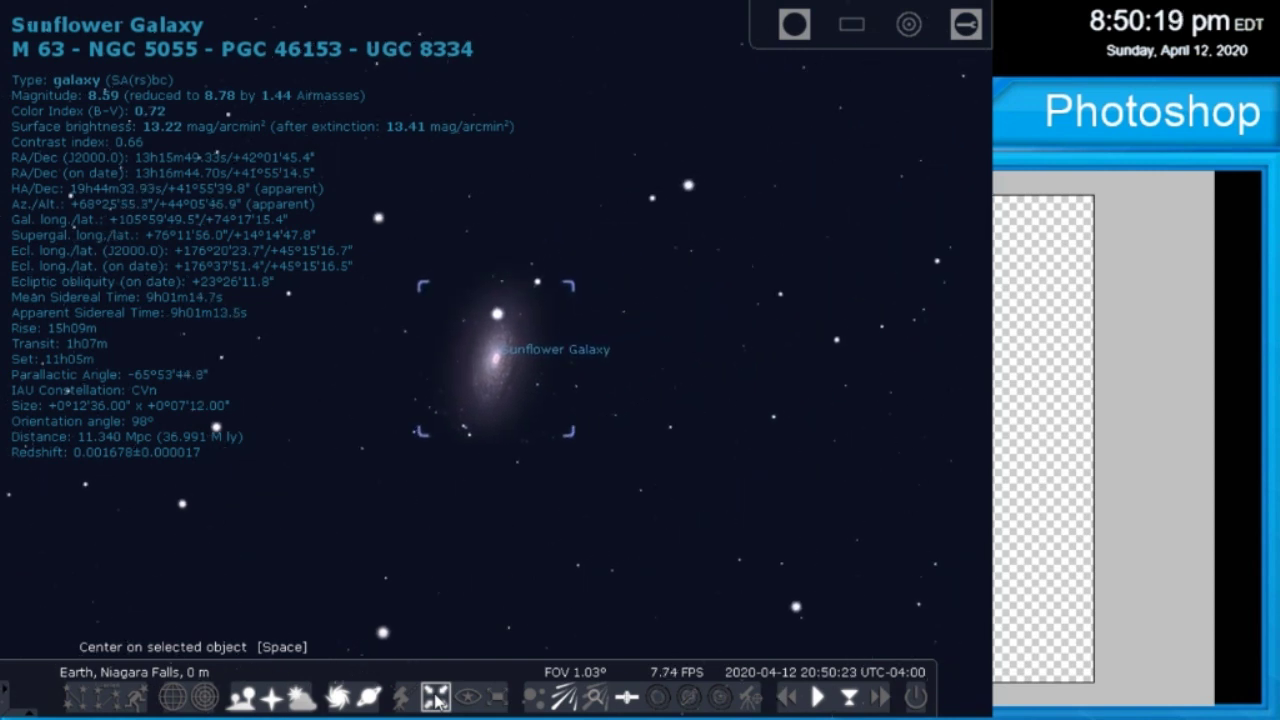
pyautogui.press('pageup')
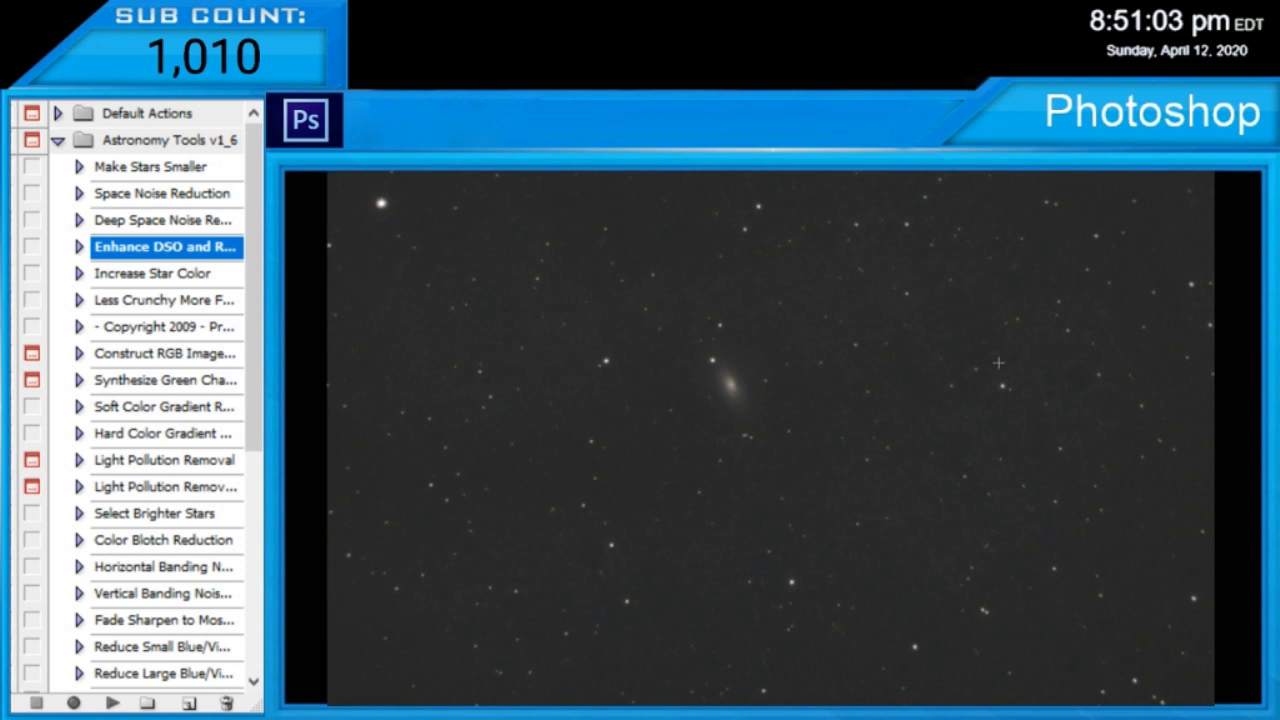
# Step: Run the Increase Star Color action from Astronomy Tools on the colour image of the galaxy
pyautogui.scroll(5, 770, 440)
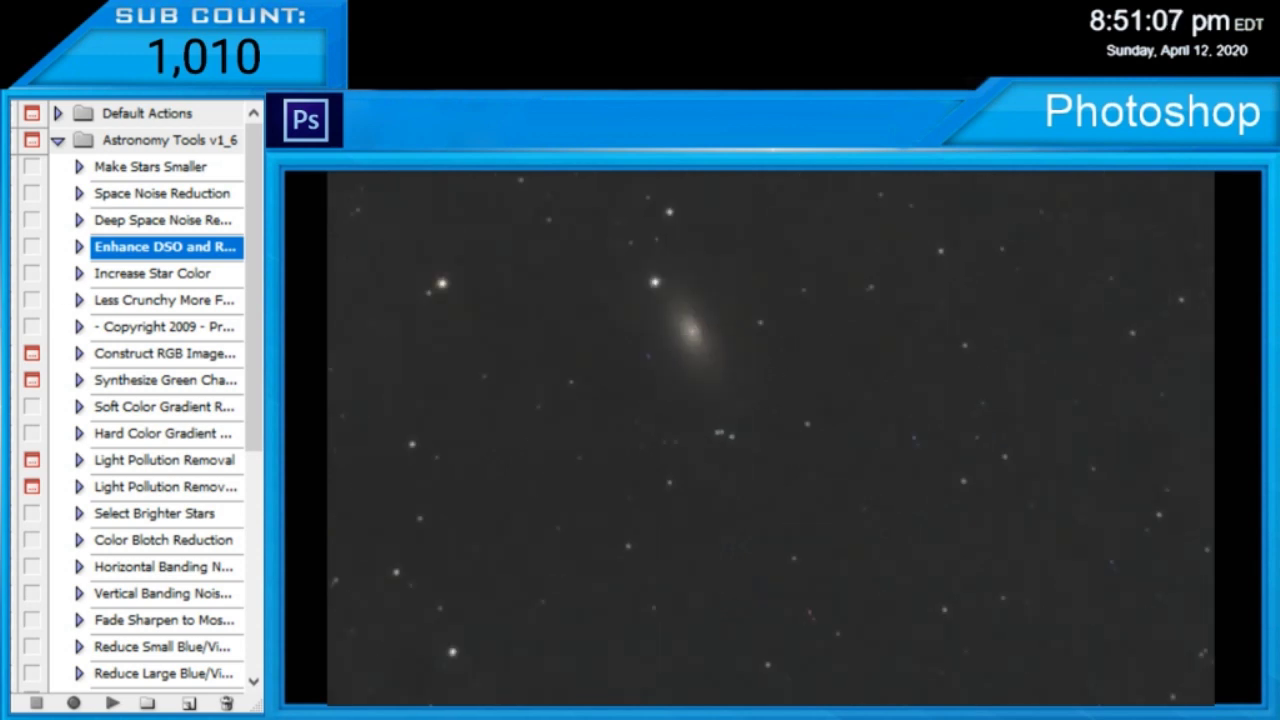
pyautogui.moveTo(692, 332); pyautogui.dragTo(819, 403)
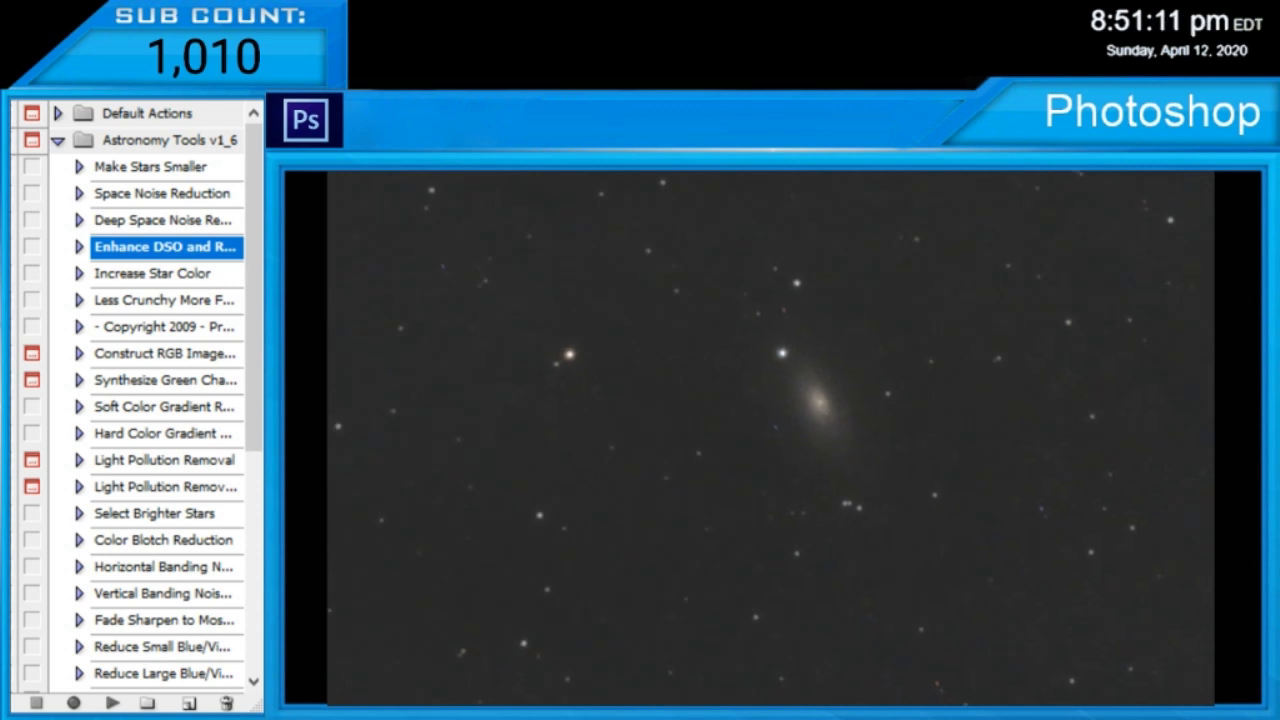
pyautogui.click(191, 276)
pyautogui.click(109, 701)
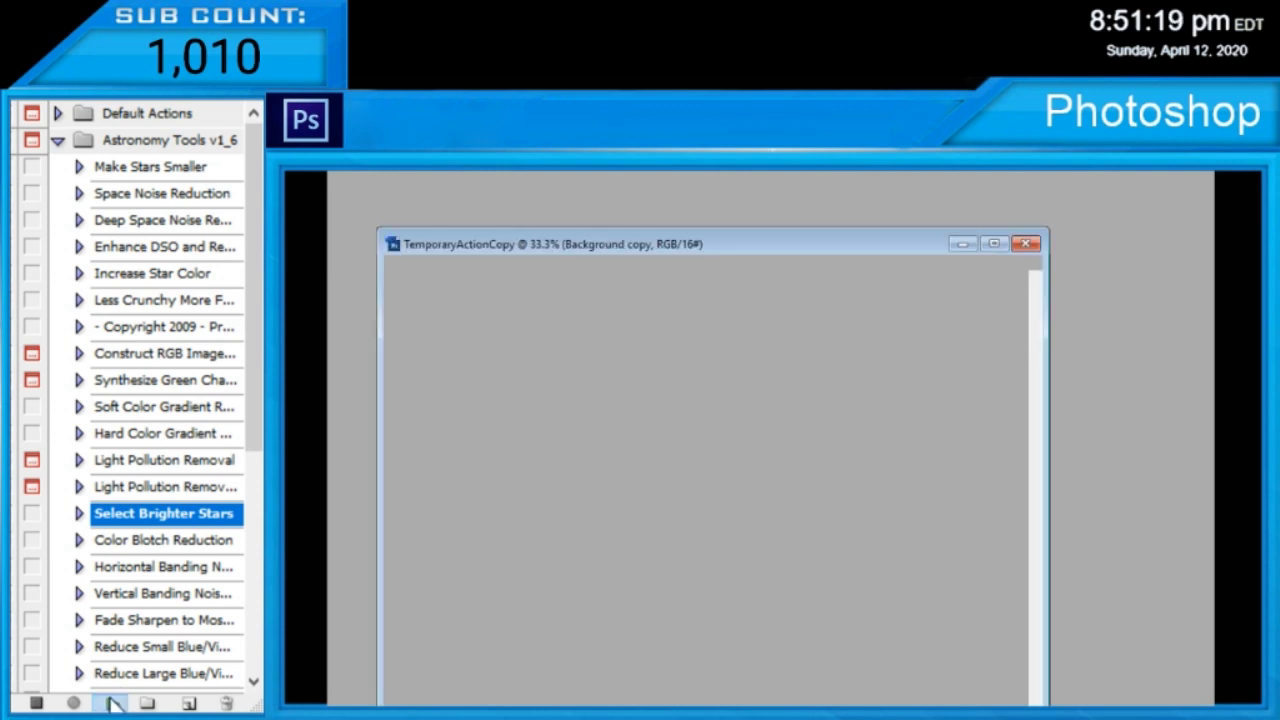
pyautogui.click(109, 700)
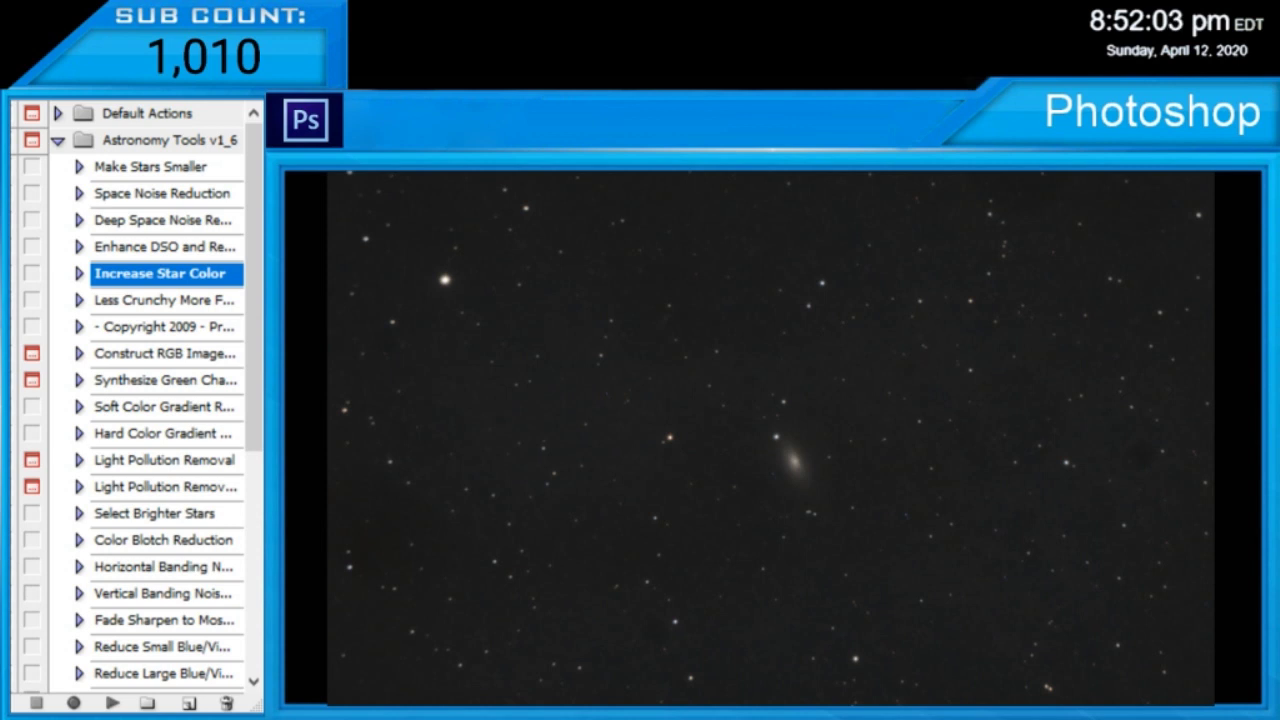
# Step: Bring up the monochrome galaxy image in a floating window and show the whole galaxy centered at 50% magnification
pyautogui.press('f')
pyautogui.hotkey('ctrl', 'Tab')
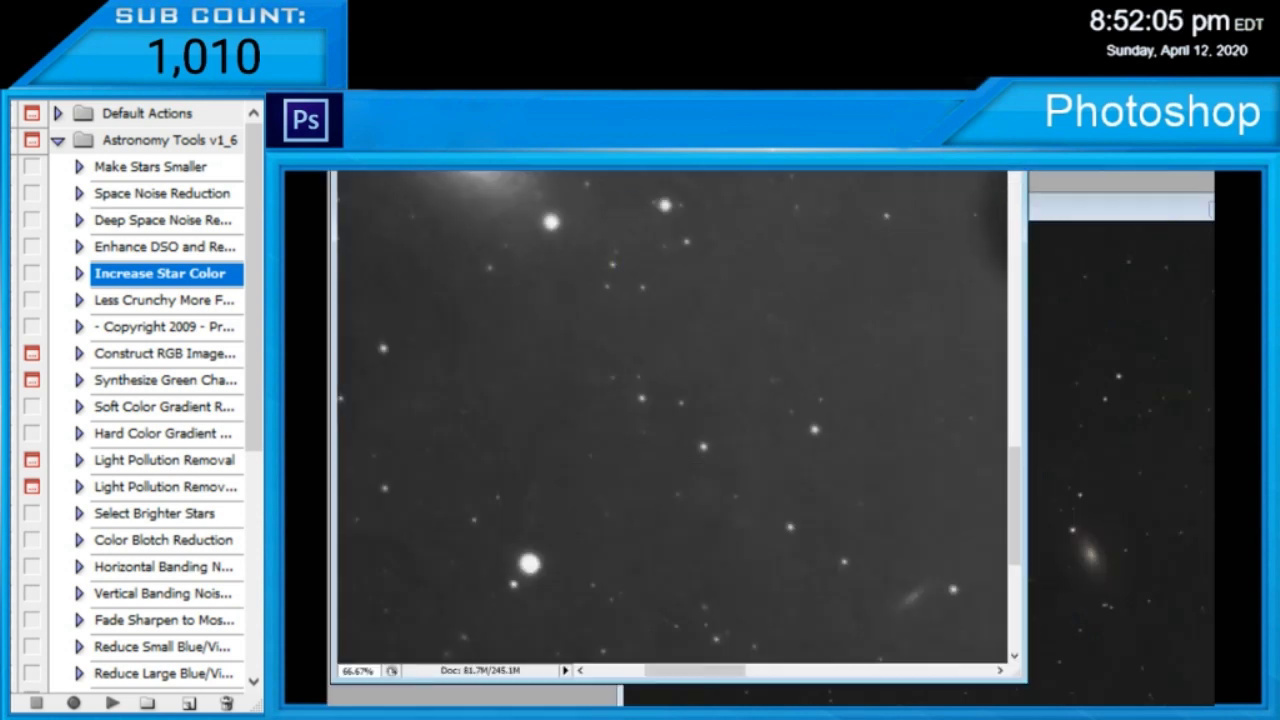
pyautogui.hotkey('ctrl', '-')
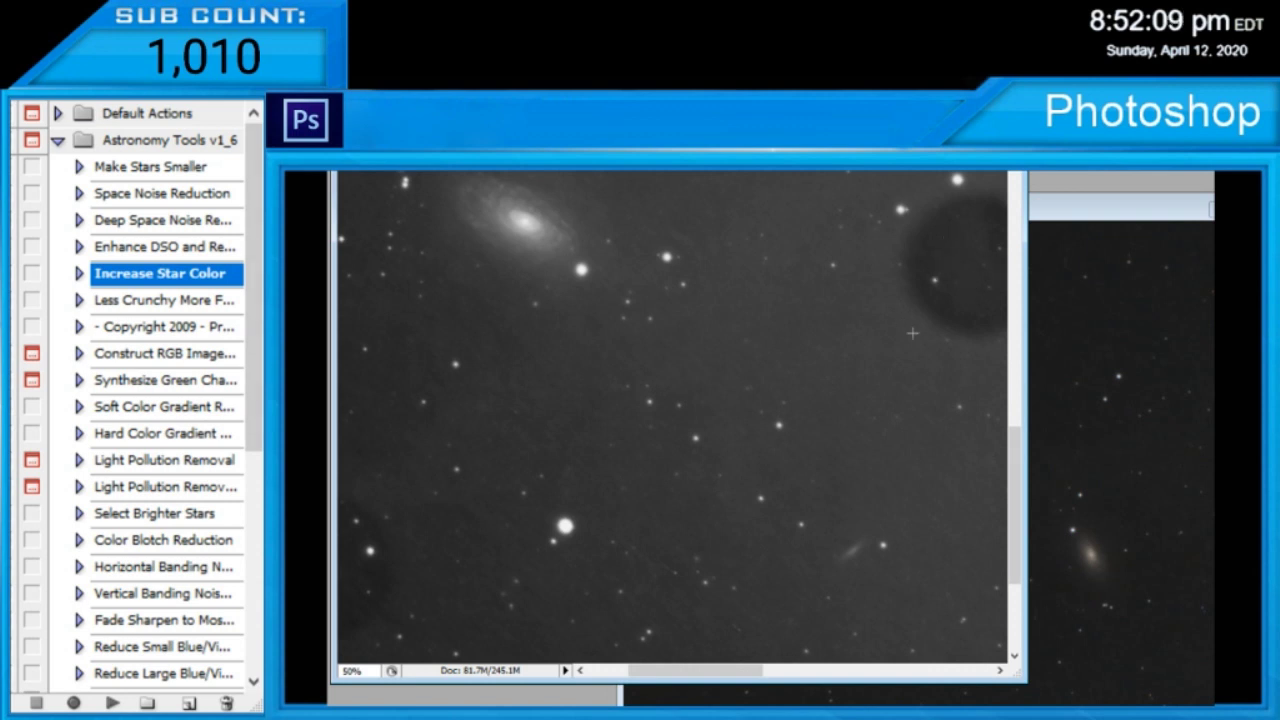
pyautogui.moveTo(700, 670); pyautogui.dragTo(660, 670)
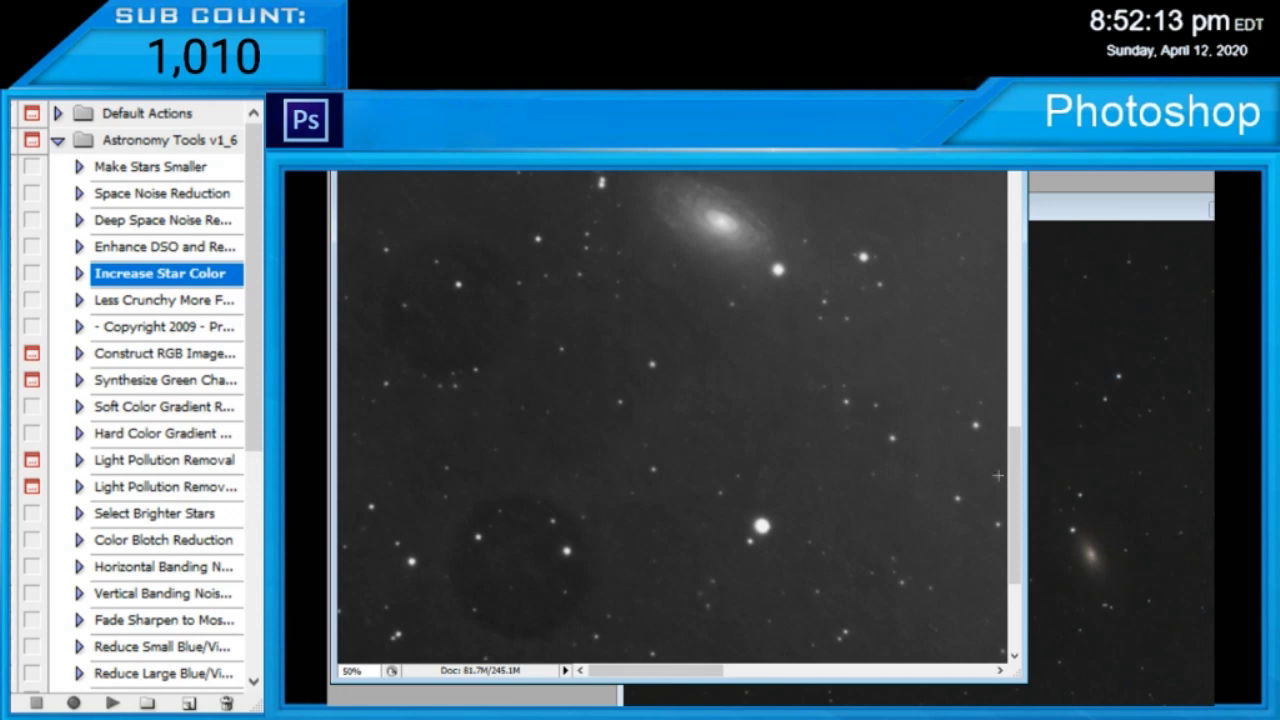
pyautogui.scroll(5, 670, 415)
pyautogui.scroll(-2, 670, 415)
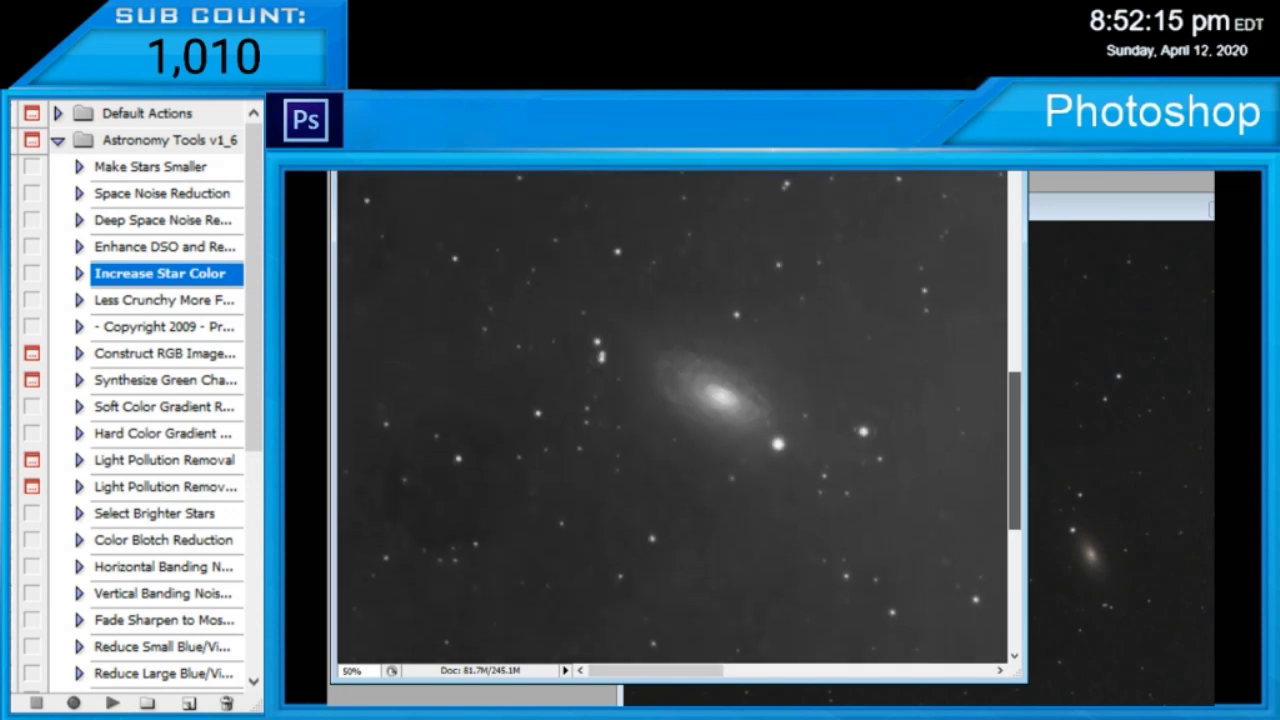
pyautogui.scroll(-1, 670, 415)
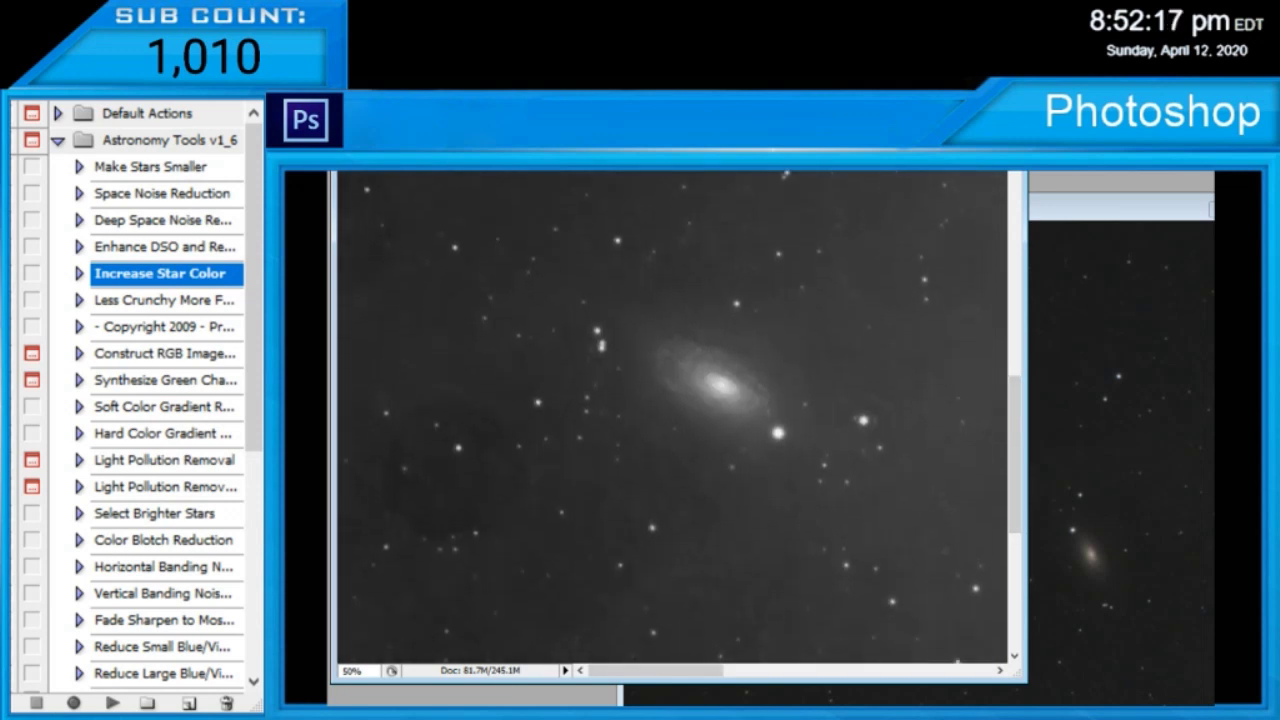
# Step: Alternate between the colour sun.TIF and the monochrome sunflower63.TIF to compare how the galaxy looks in each
pyautogui.hotkey('ctrl', 'w')
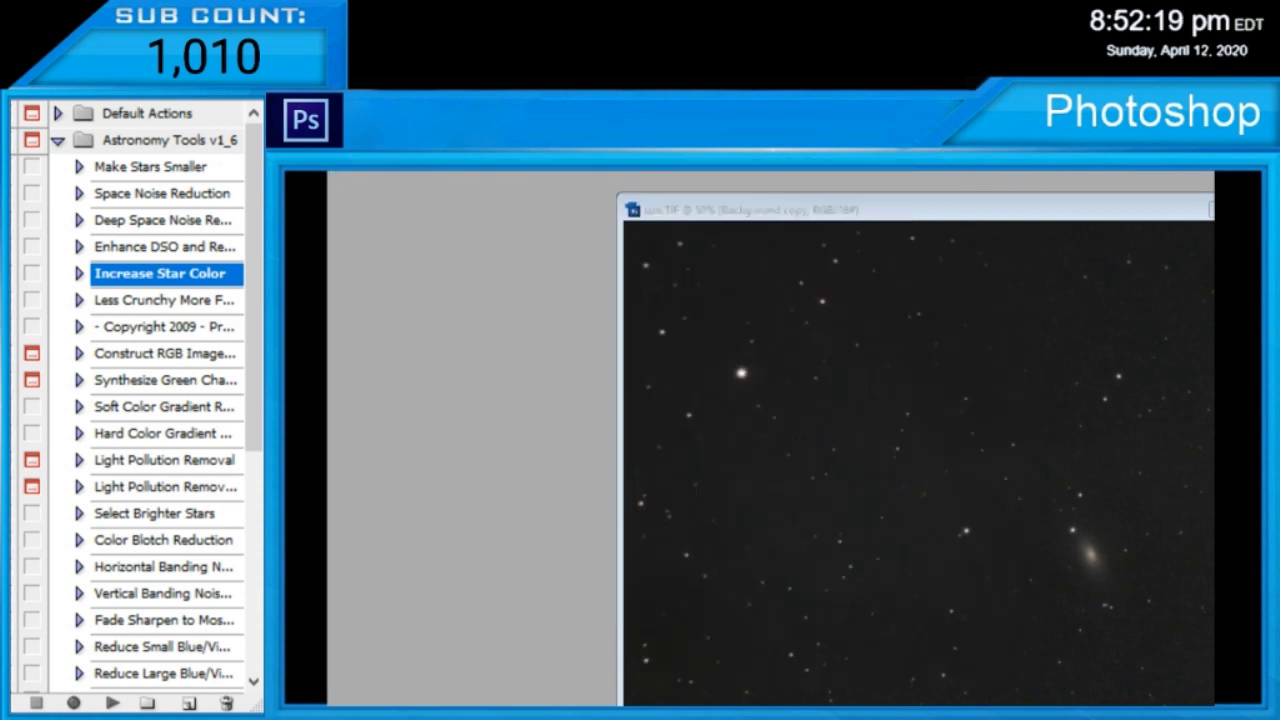
pyautogui.hotkey('ctrl', 'Tab')
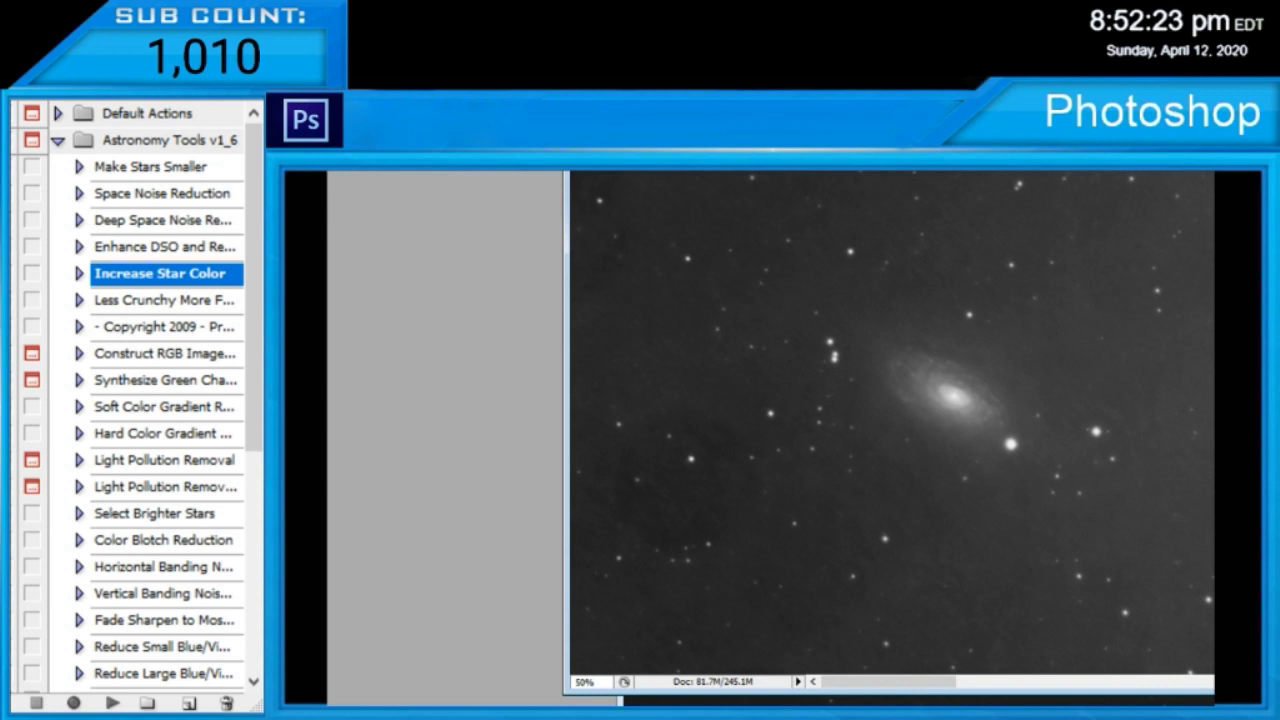
pyautogui.hotkey('ctrl', 'Tab')
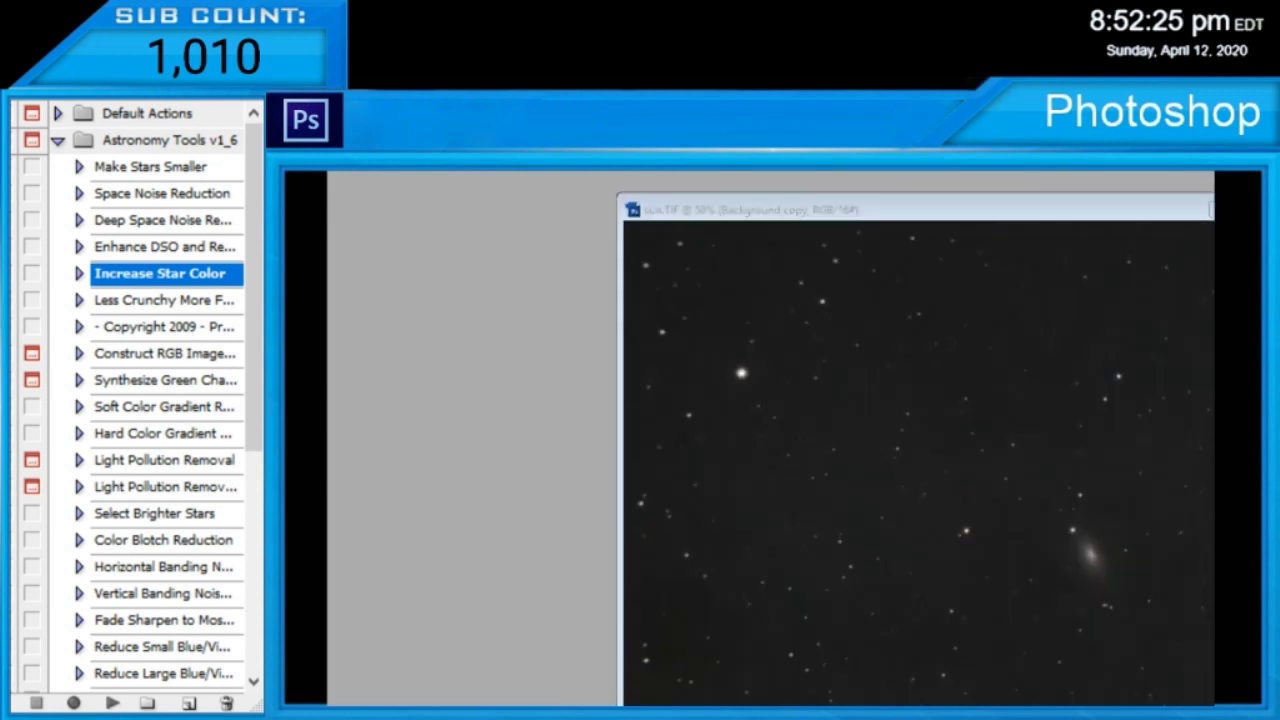
pyautogui.hotkey('ctrl', 'Tab')
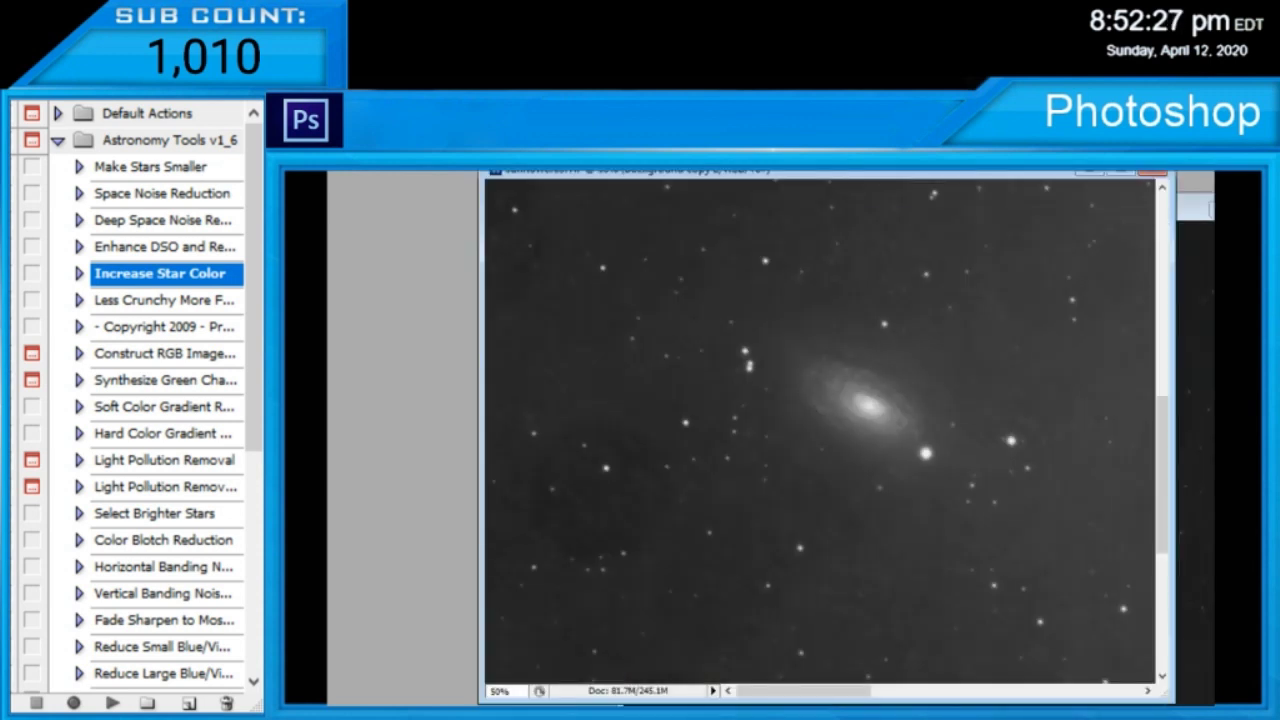
pyautogui.hotkey('ctrl', 'Tab')
pyautogui.hotkey('ctrl', 'Tab')
pyautogui.hotkey('ctrl', 'Tab')
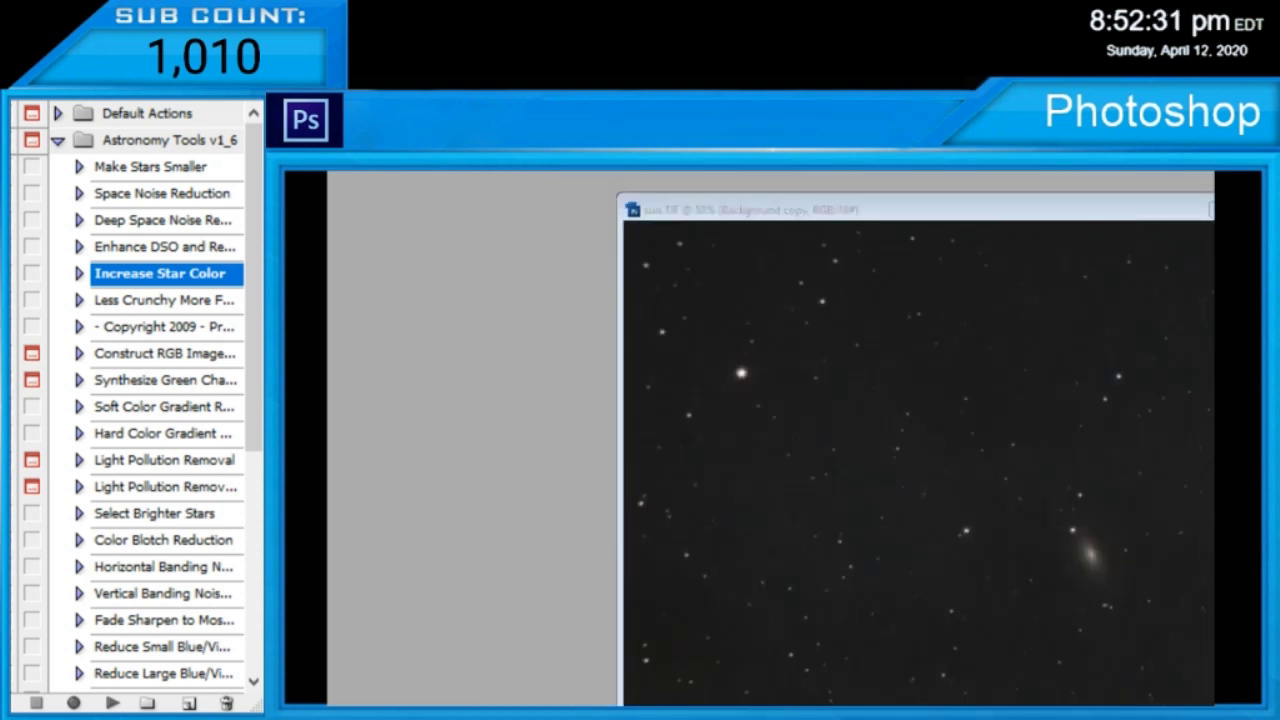
pyautogui.hotkey('ctrl', 'Tab')
pyautogui.hotkey('ctrl', 'Tab')
pyautogui.hotkey('ctrl', 'Tab')
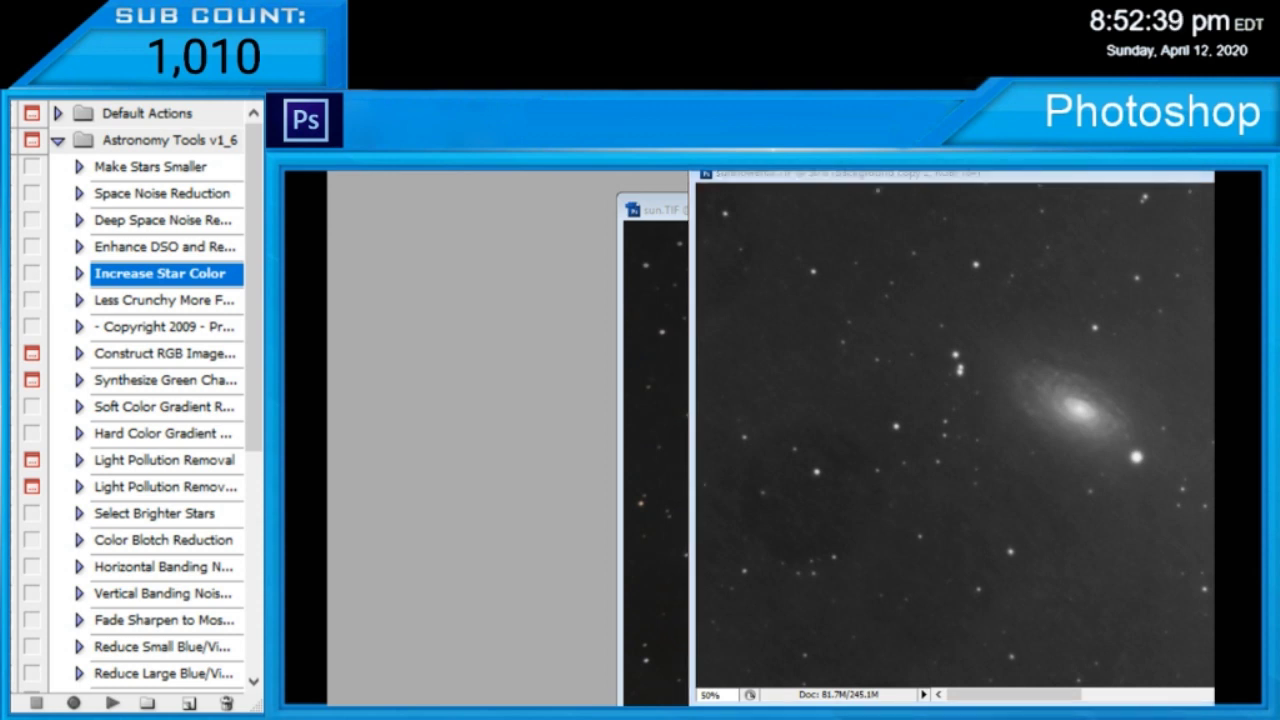
# Step: Arrange the colour sun.TIF and monochrome sunflower63.TIF windows side by side with both galaxies in view
pyautogui.hotkey('alt', 'Tab')
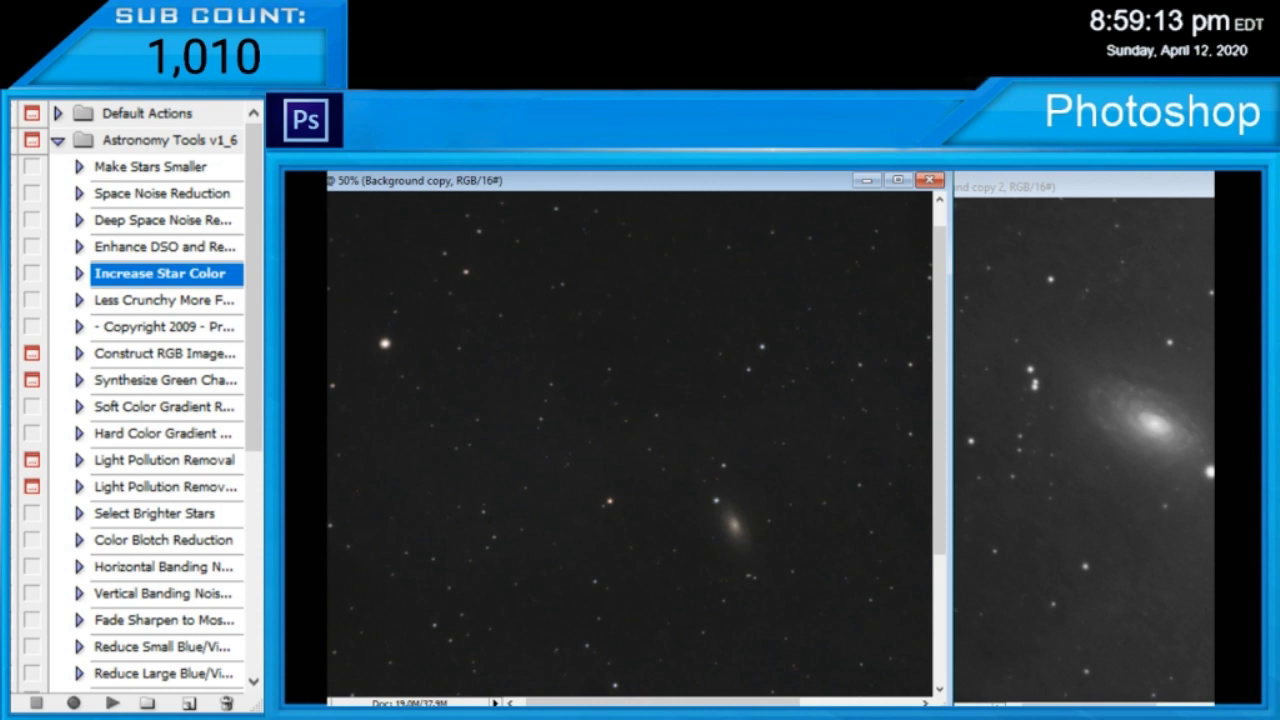
pyautogui.hotkey('ctrl', 'w')
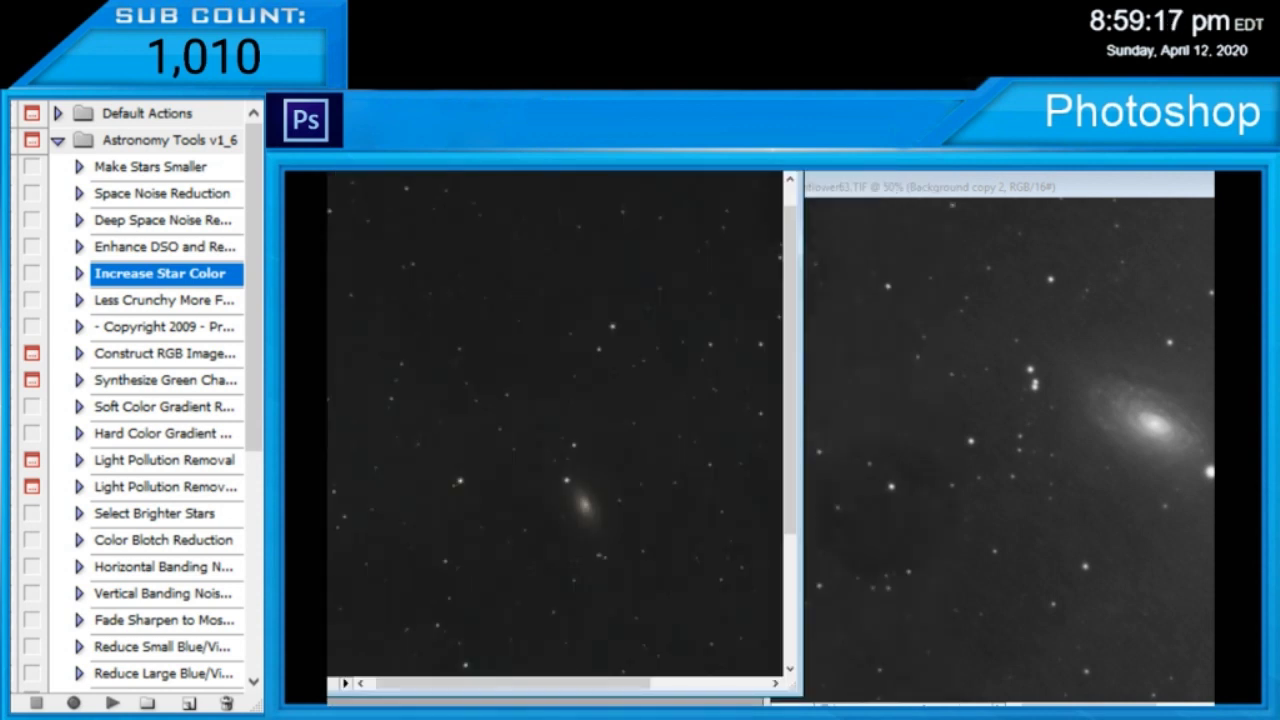
pyautogui.hotkey('ctrl', 'Tab')
pyautogui.hotkey('ctrl', 'w')
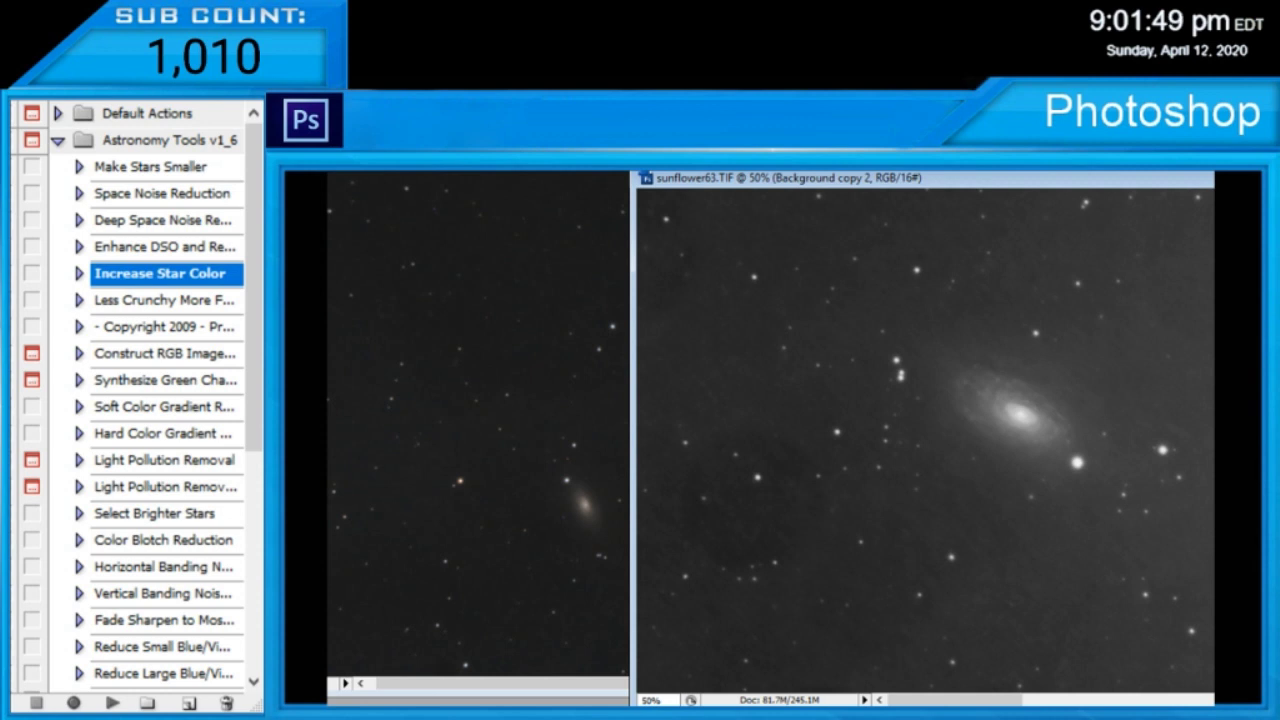
# Step: Center the galaxy in sunflower63.TIF and enlarge it to 100% to examine its spiral detail
pyautogui.moveTo(955, 700); pyautogui.dragTo(999, 700)
pyautogui.moveTo(860, 430); pyautogui.dragTo(1008, 461)
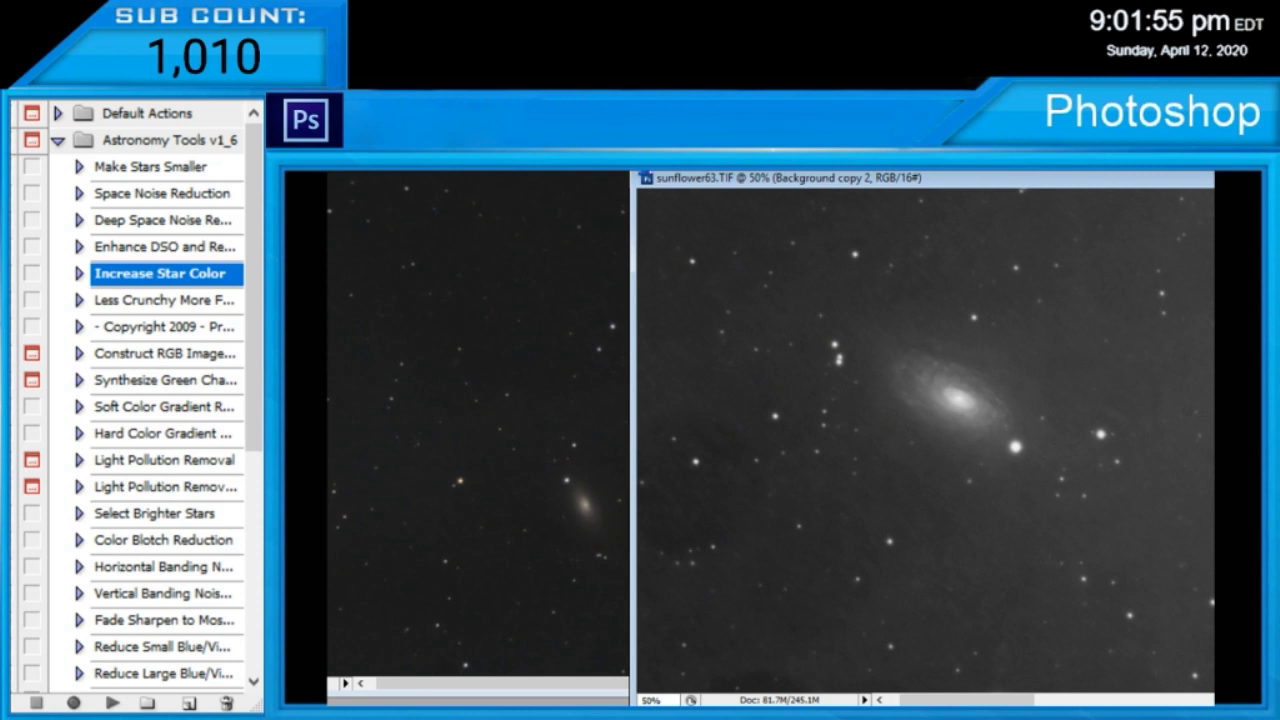
pyautogui.hotkey('ctrl', '+')
pyautogui.hotkey('ctrl', '+')
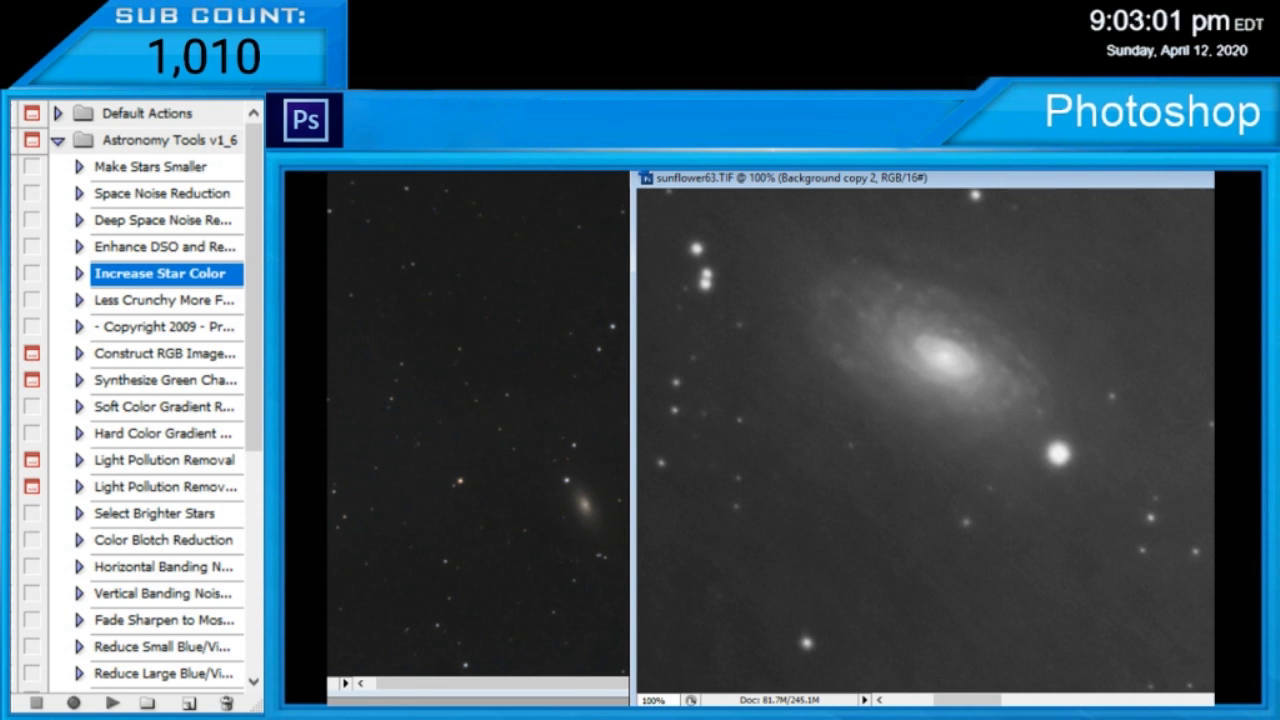
# Step: Bring the colour galaxy image forward and reposition its window beside the enlarged monochrome galaxy for comparison
pyautogui.hotkey('ctrl', 'Tab')
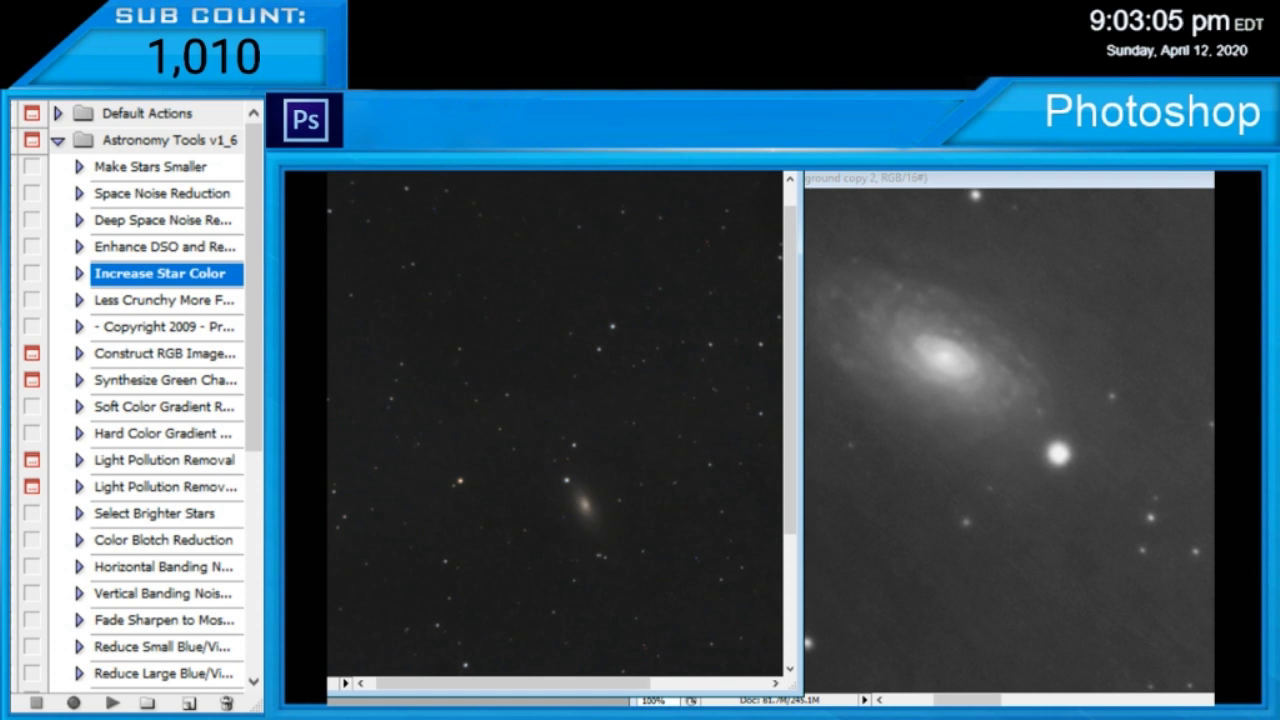
pyautogui.hotkey('ctrl', 'w')
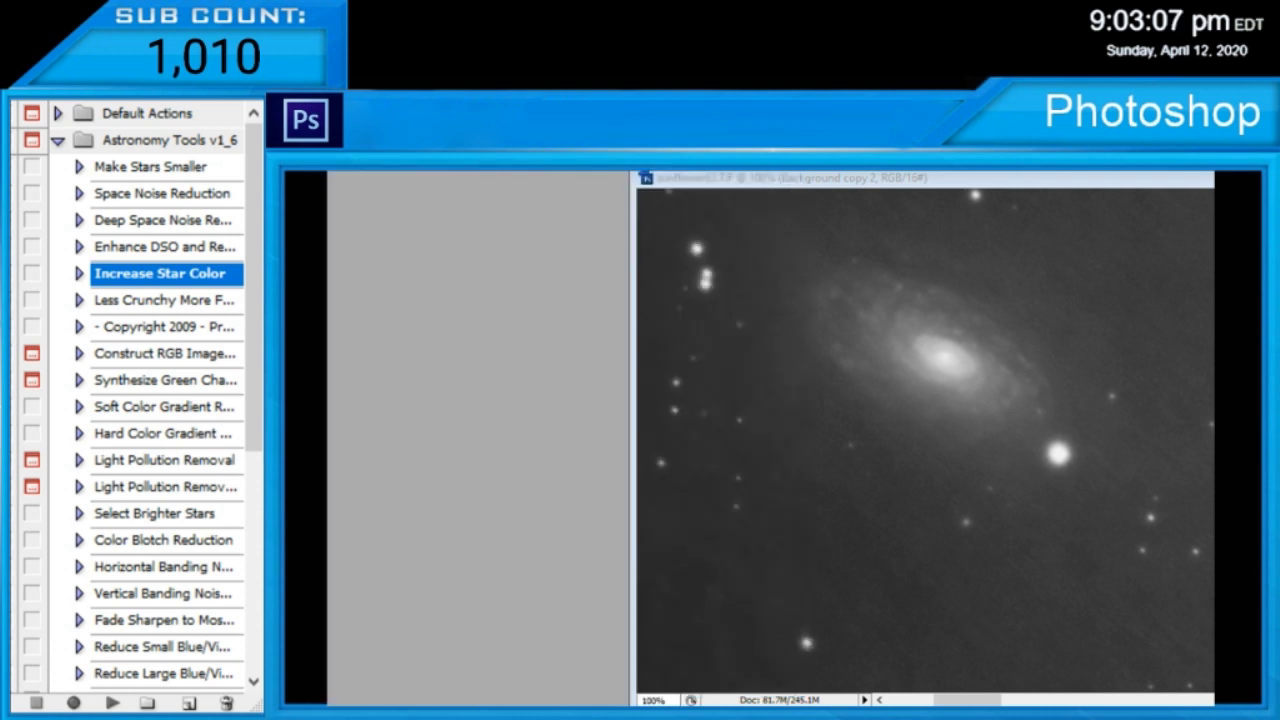
pyautogui.hotkey('ctrl', 'Tab')
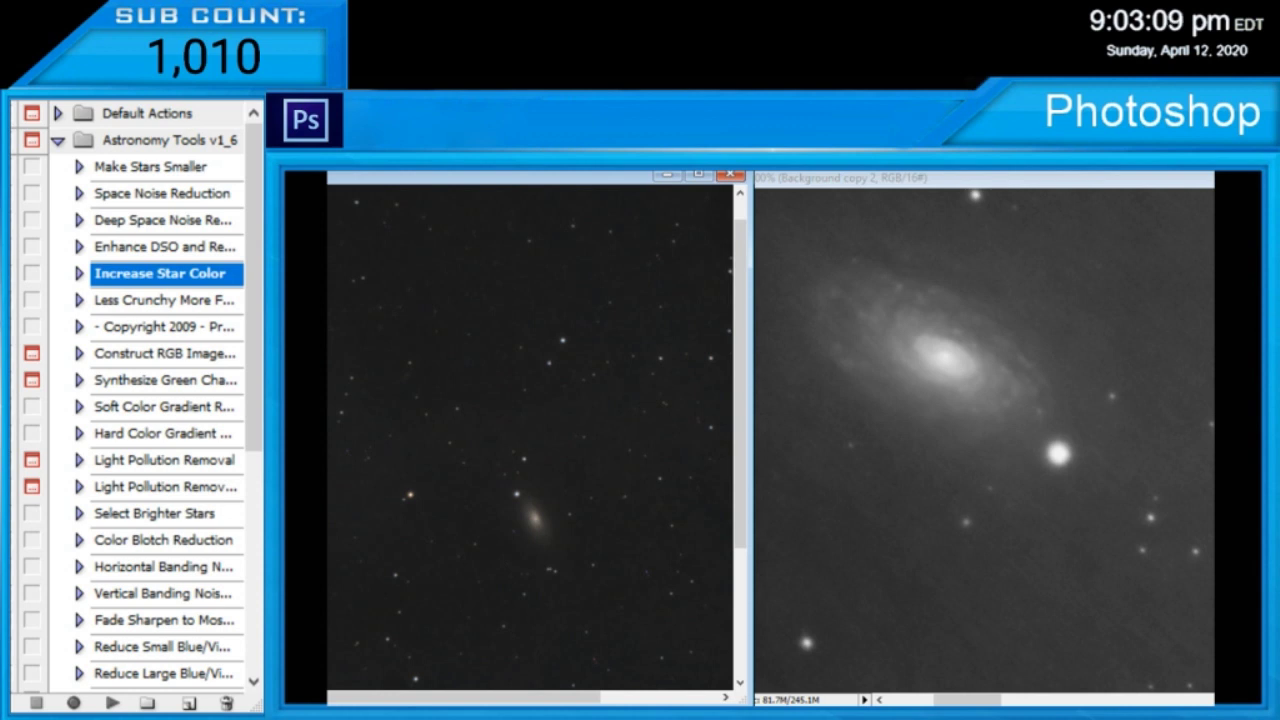